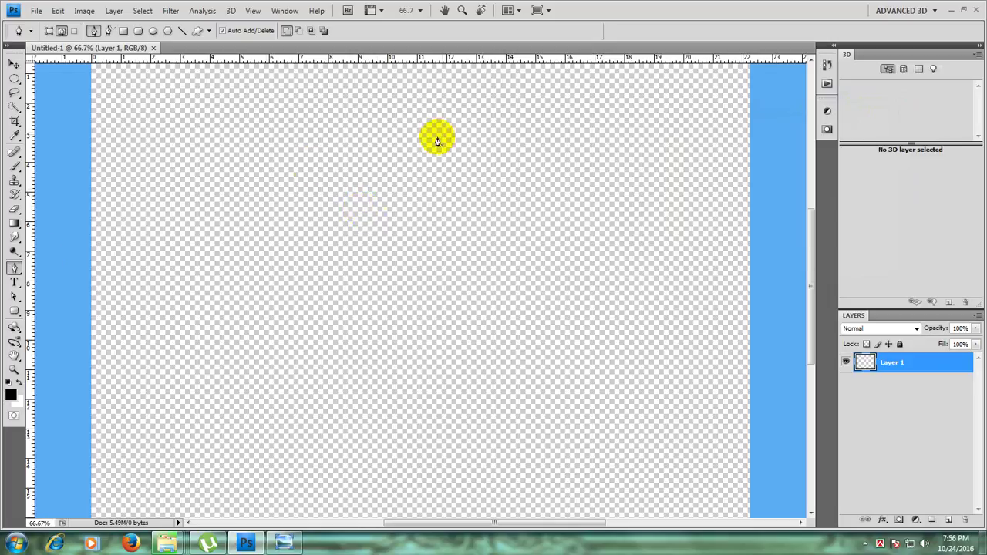
# Step: Apply linear gradients to Layer 1 with the Black, White preset, shading it from dark at the top to light at the bottom
pyautogui.click(15, 223)
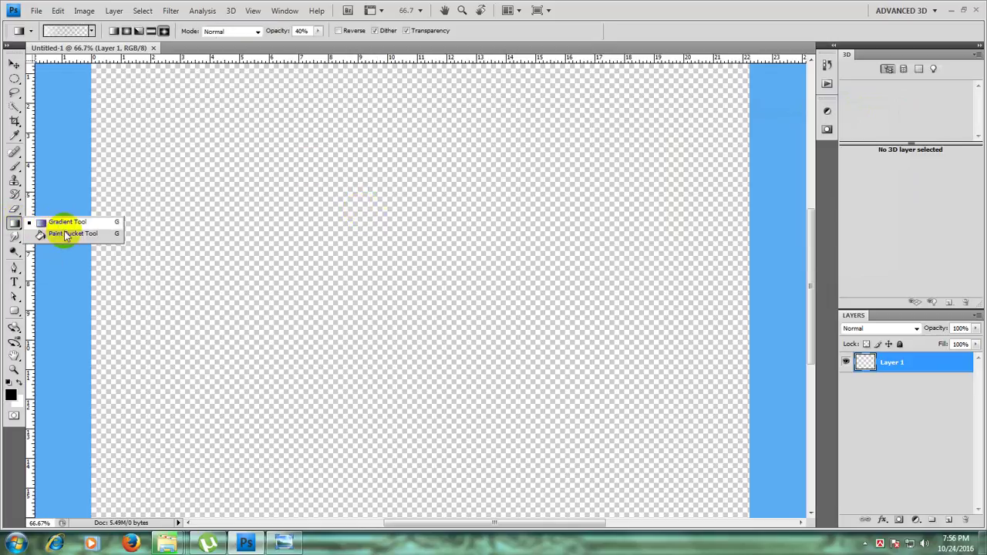
pyautogui.click(54, 224)
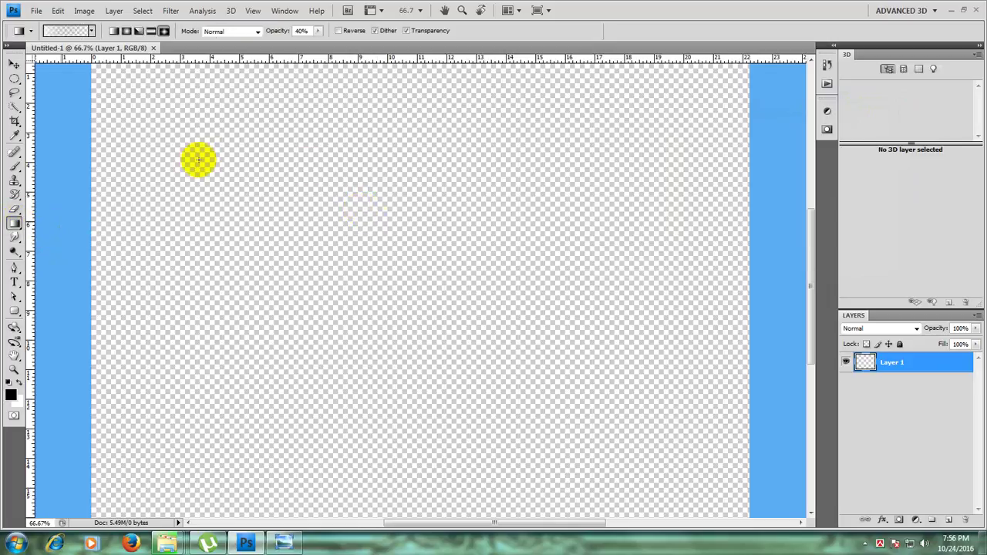
pyautogui.click(73, 30)
pyautogui.click(596, 189)
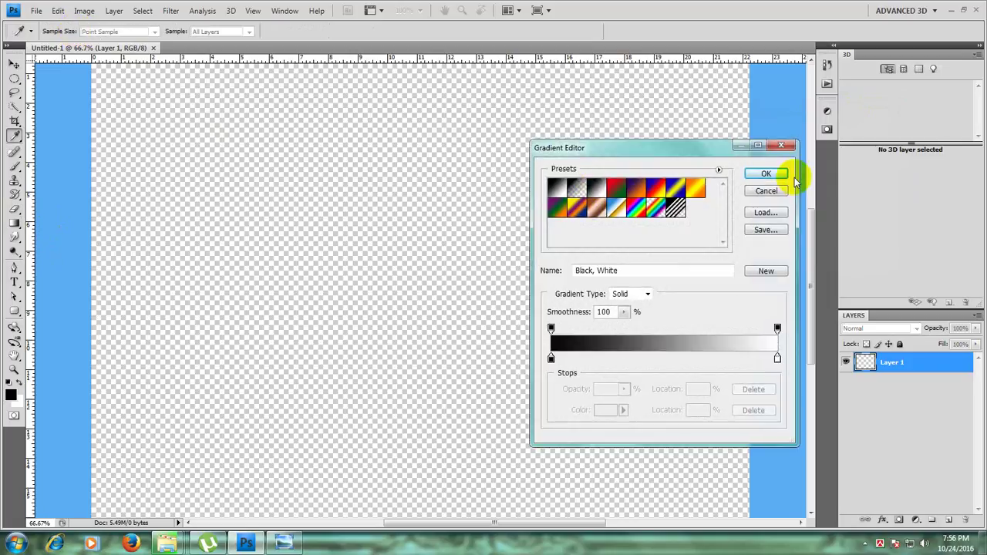
pyautogui.click(766, 174)
pyautogui.moveTo(542, 456); pyautogui.dragTo(544, 455)
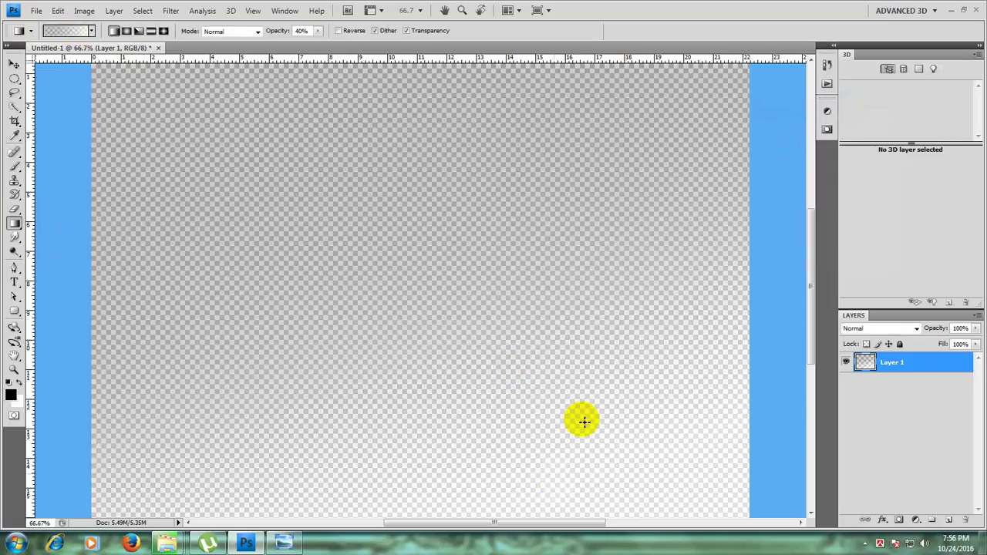
pyautogui.moveTo(423, 342); pyautogui.dragTo(448, 280)
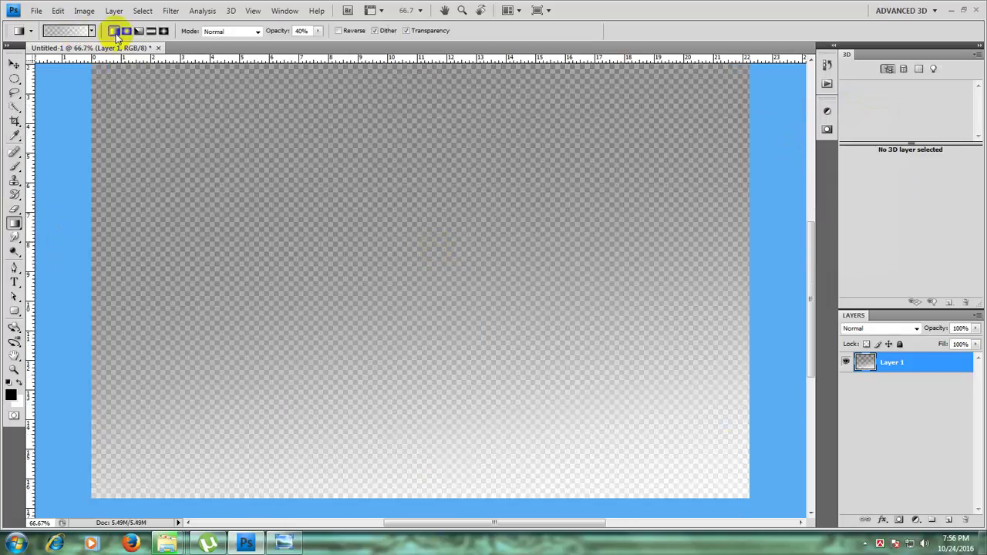
# Step: Confirm the Black, White gradient as Solid type and deepen Layer 1 with three more diagonal passes toward the lower-right corner
pyautogui.click(78, 31)
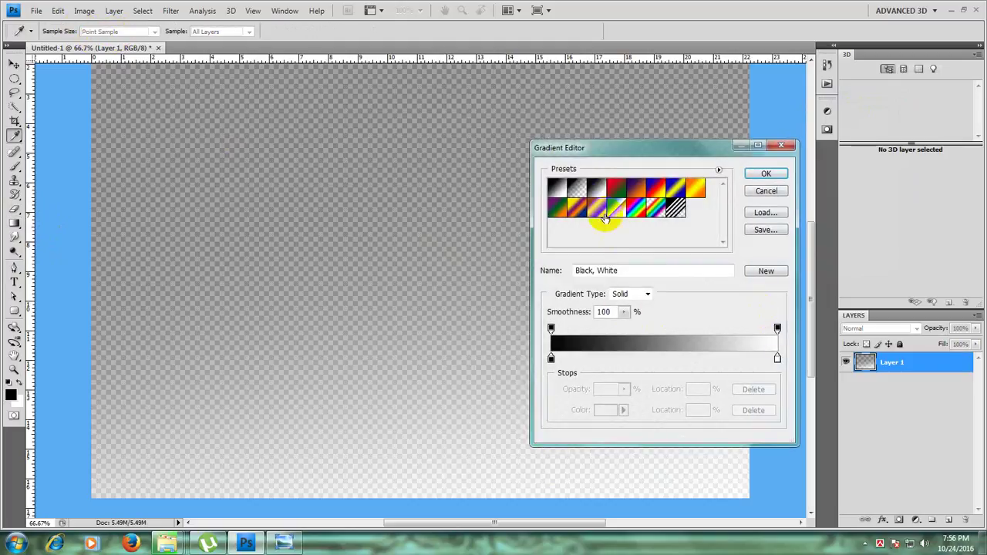
pyautogui.click(632, 294)
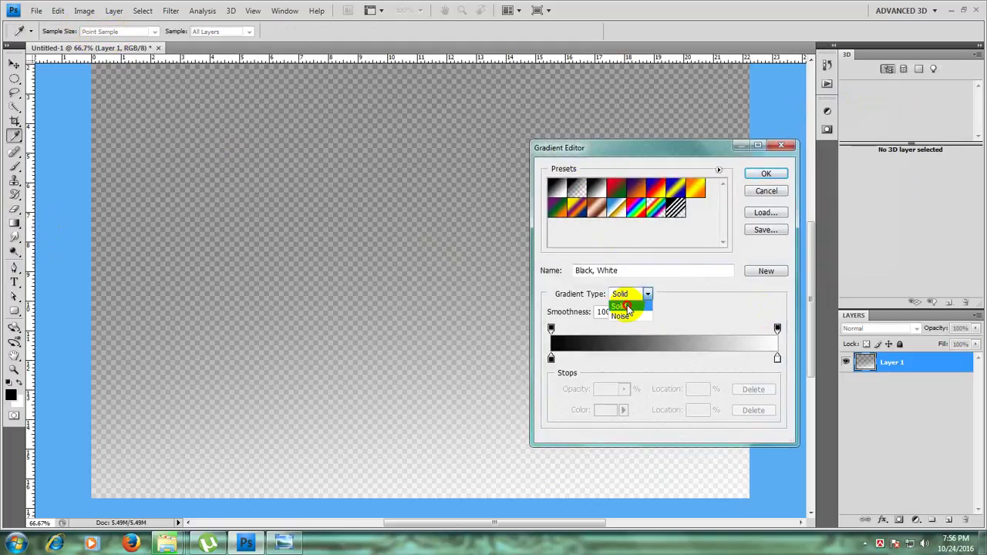
pyautogui.click(621, 307)
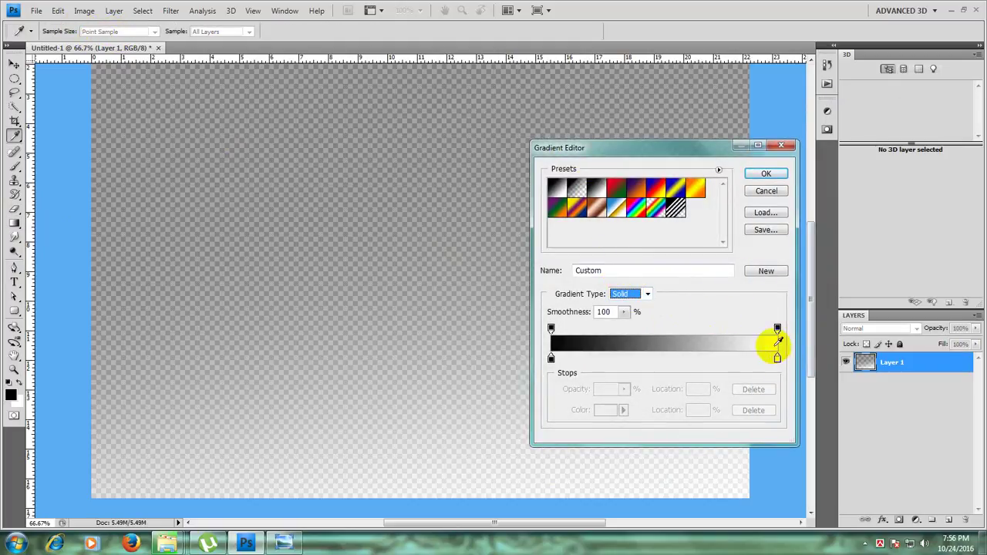
pyautogui.click(766, 174)
pyautogui.moveTo(414, 120); pyautogui.dragTo(570, 442)
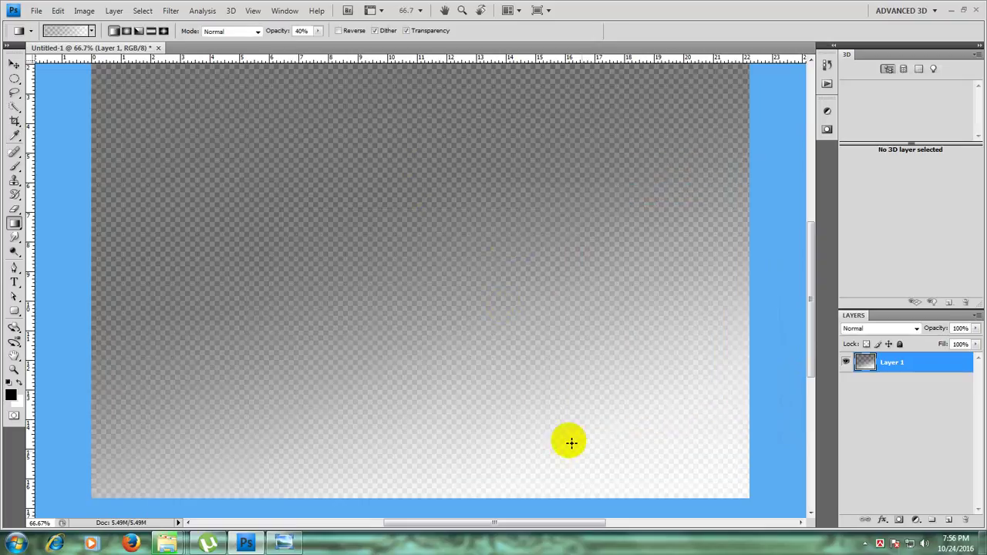
pyautogui.moveTo(423, 128); pyautogui.dragTo(538, 487)
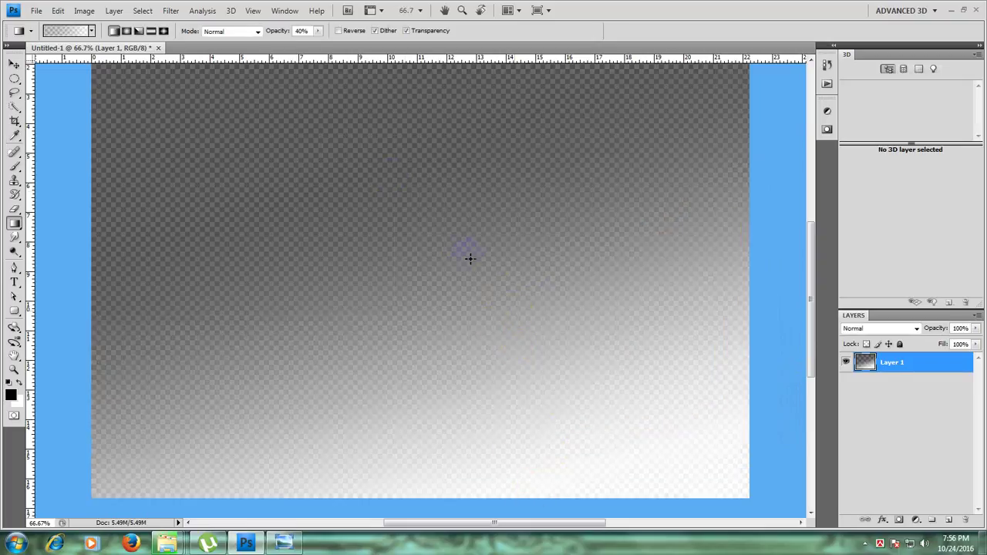
pyautogui.moveTo(344, 101); pyautogui.dragTo(681, 549)
# Step: Make a wide, thin rectangular marquee selection across the upper part of the canvas, roughly centred between its side edges
pyautogui.scroll(9, 628, 351)
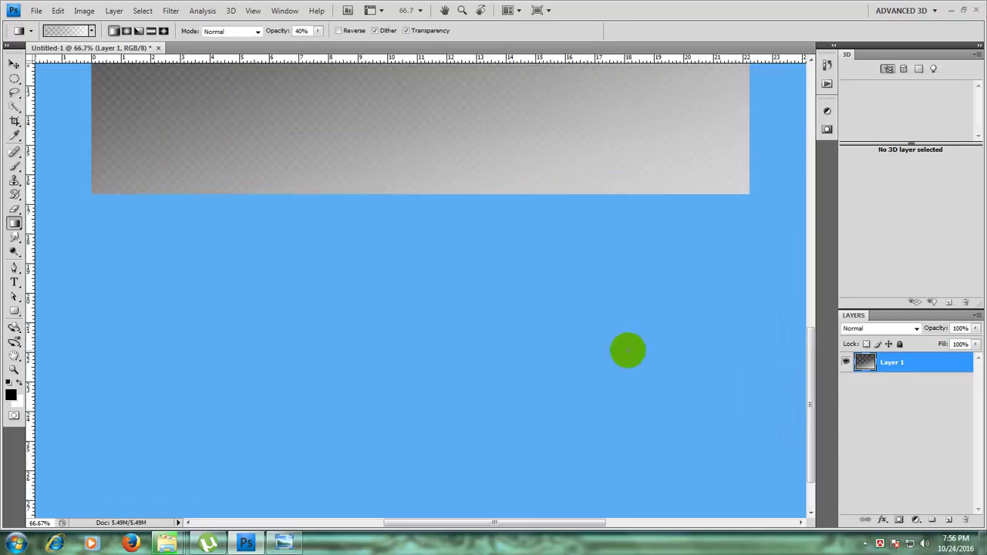
pyautogui.scroll(8, 628, 350)
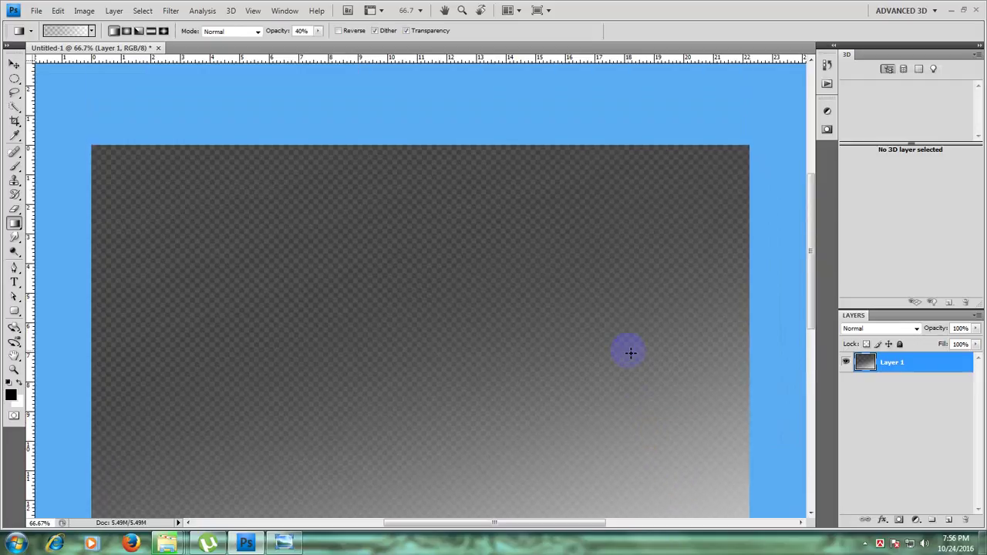
pyautogui.scroll(-1, 631, 353)
pyautogui.scroll(-2, 631, 352)
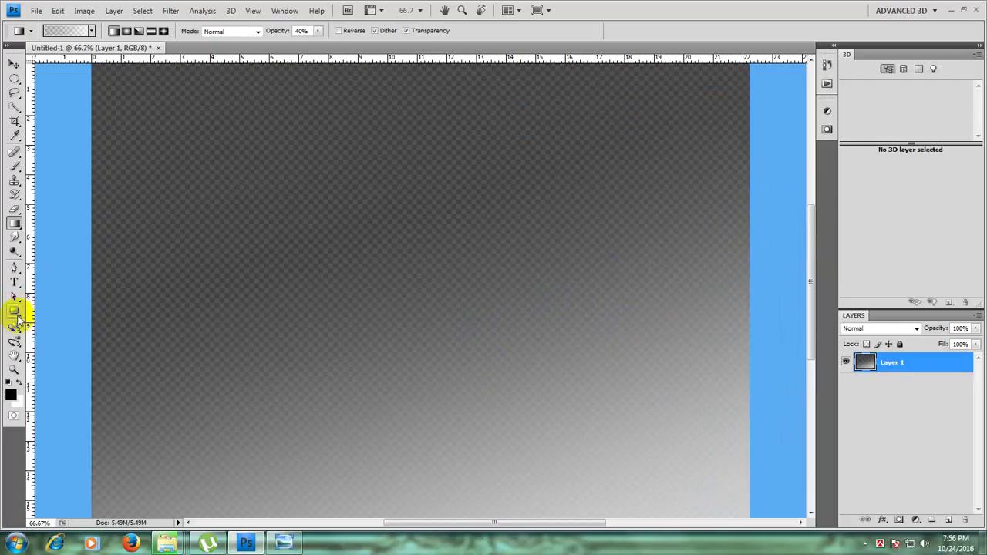
pyautogui.click(15, 80)
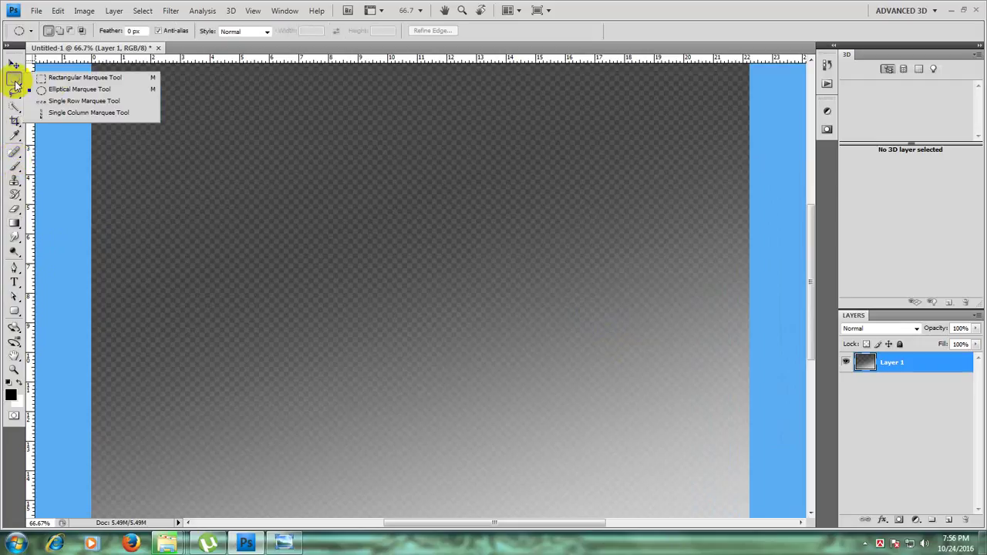
pyautogui.click(67, 78)
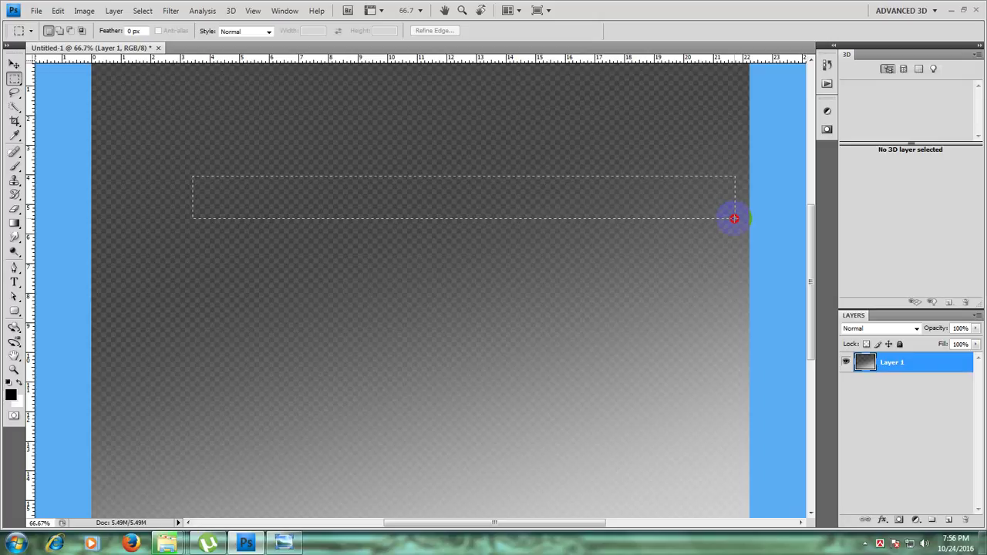
pyautogui.moveTo(734, 219); pyautogui.dragTo(734, 219)
pyautogui.moveTo(656, 209); pyautogui.dragTo(617, 217)
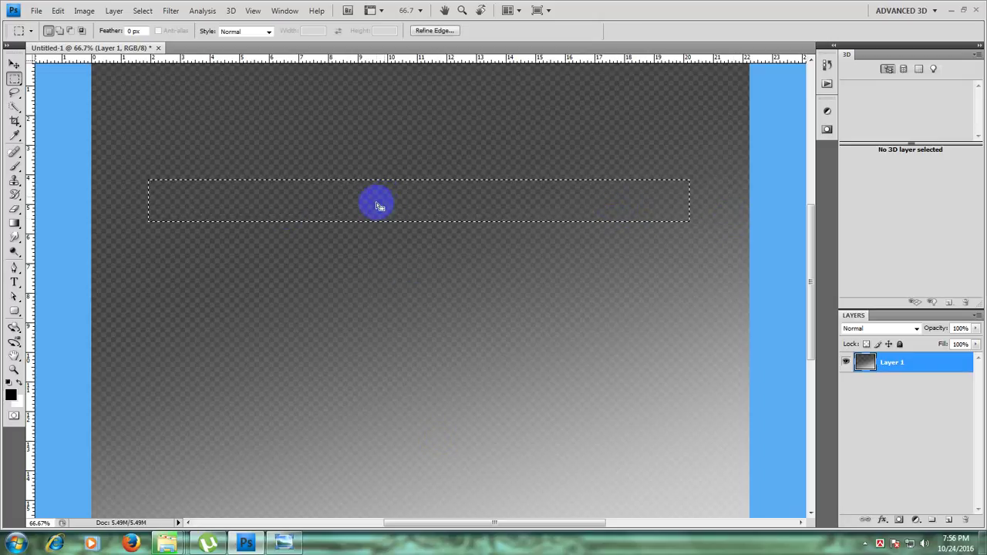
# Step: Set the foreground colour to dark grey and fill the rectangular selection on Layer 1 with the Paint Bucket
pyautogui.moveTo(14, 223); pyautogui.dragTo(59, 235)
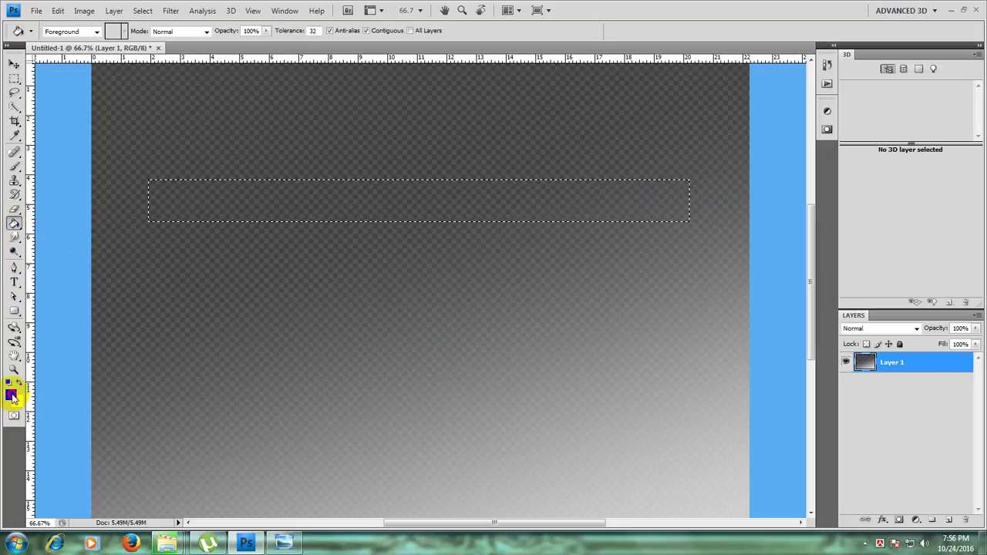
pyautogui.click(10, 394)
pyautogui.moveTo(636, 131); pyautogui.dragTo(632, 163)
pyautogui.click(898, 58)
pyautogui.click(362, 210)
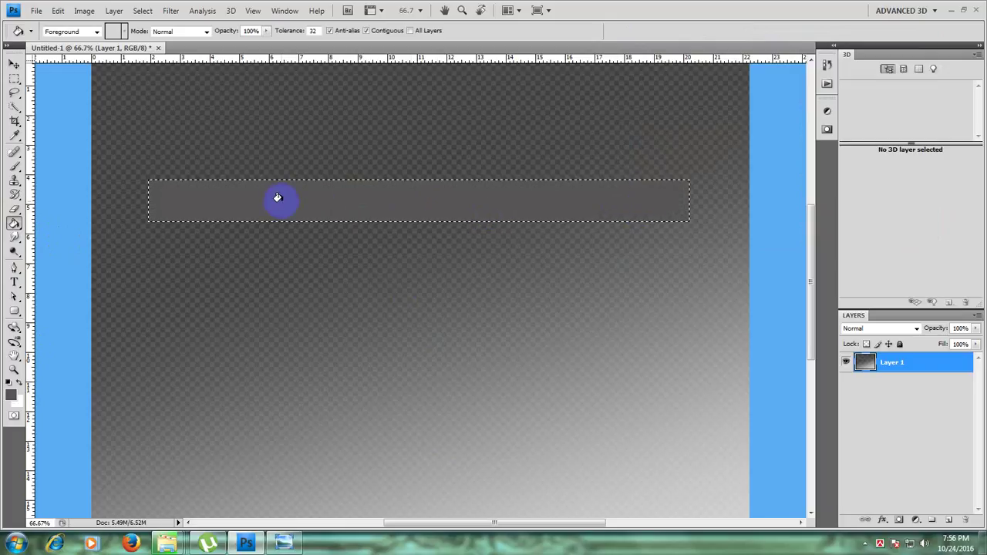
# Step: Fill the selected bar on a new layer with the same dark grey, make Layer 1 active and clear the selection
pyautogui.click(950, 522)
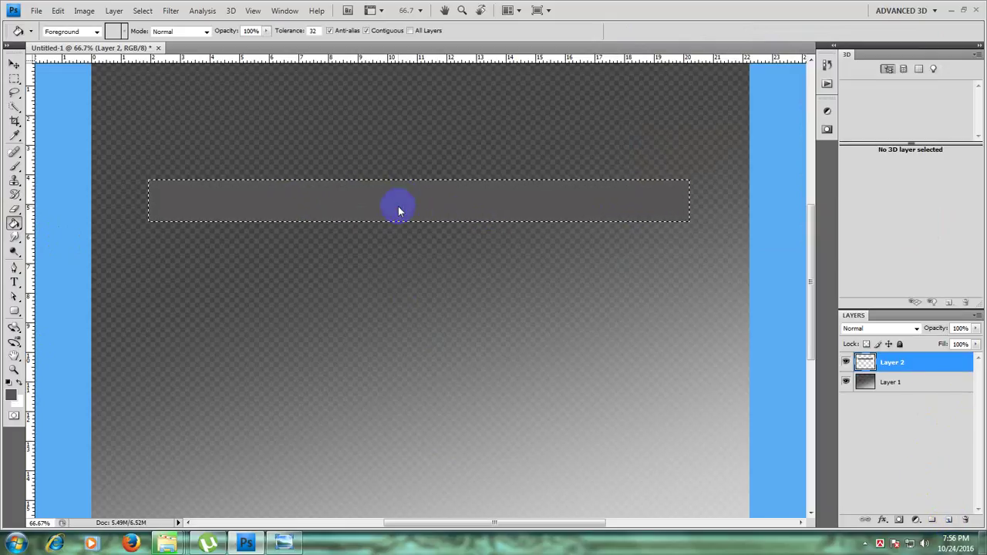
pyautogui.click(879, 378)
pyautogui.click(10, 67)
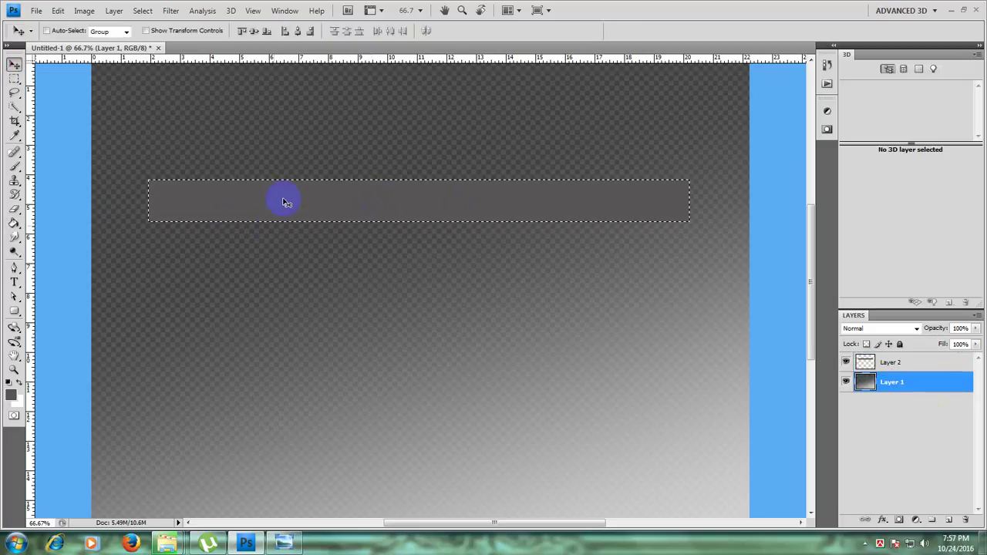
pyautogui.click(151, 14)
pyautogui.click(155, 34)
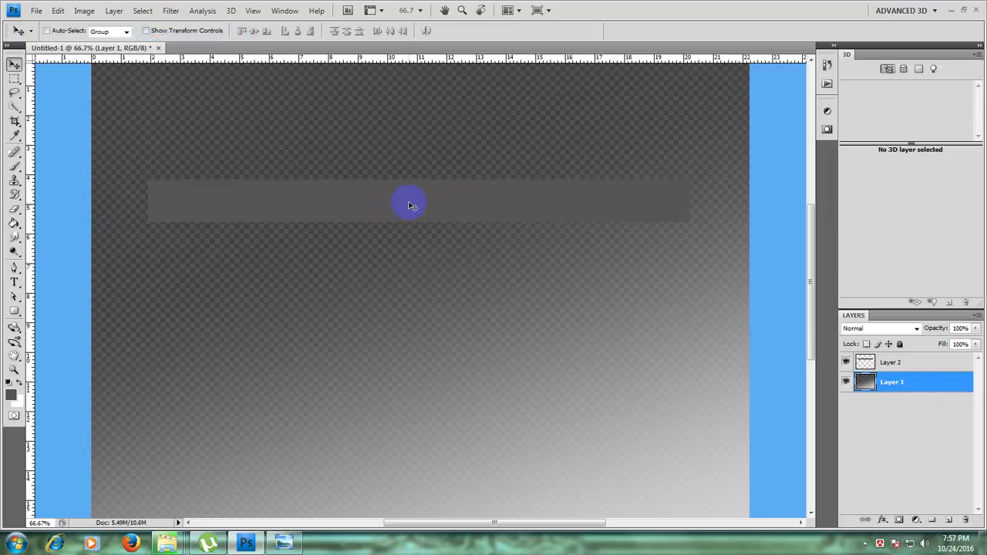
# Step: Shift the grey bar on Layer 2 slightly upward and return it to its original position
pyautogui.moveTo(381, 205)
pyautogui.mouseDown()
pyautogui.moveTo(381, 222)
pyautogui.moveTo(384, 204)
pyautogui.mouseUp()
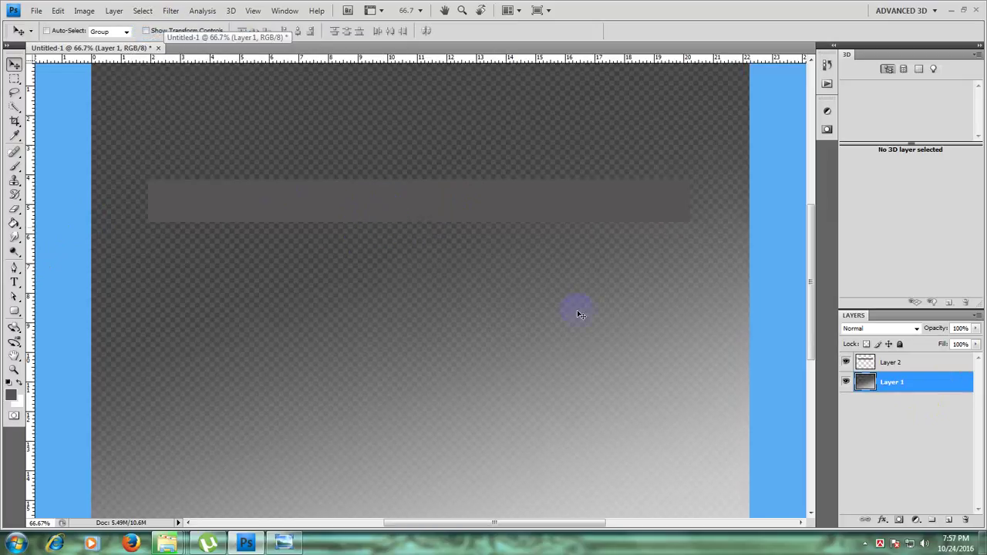
pyautogui.click(893, 362)
pyautogui.moveTo(410, 192)
pyautogui.mouseDown()
pyautogui.moveTo(401, 273)
pyautogui.moveTo(403, 174)
pyautogui.moveTo(406, 193)
pyautogui.mouseUp()
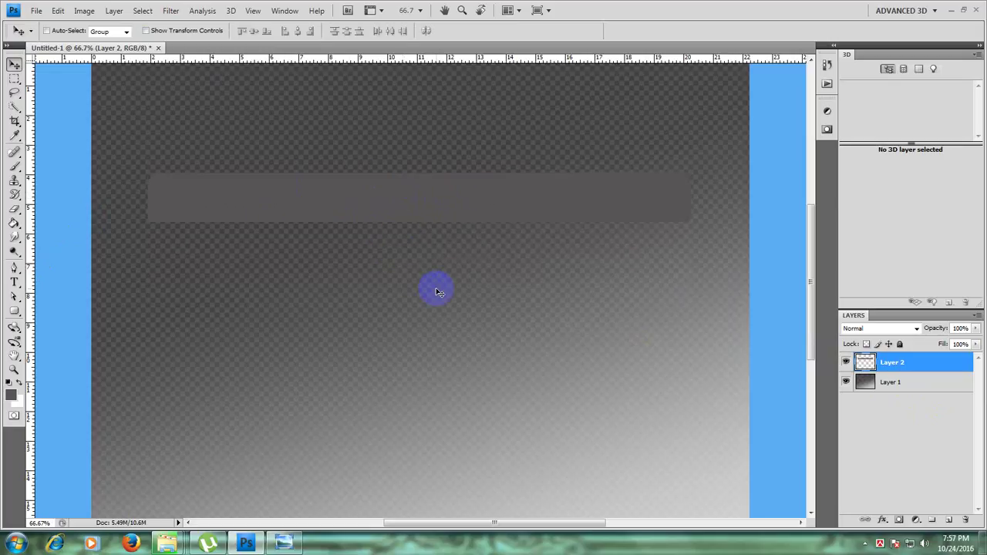
pyautogui.moveTo(436, 290); pyautogui.dragTo(437, 289)
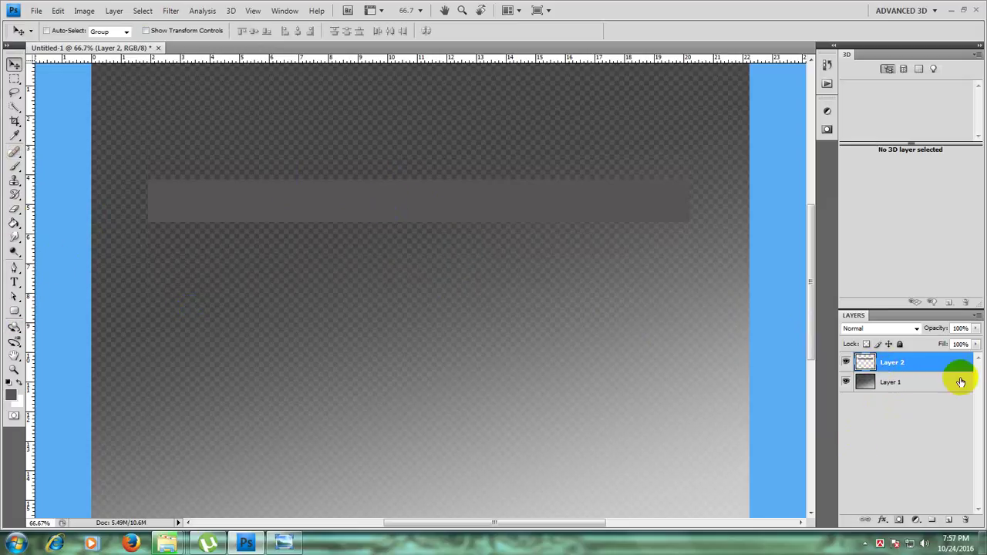
# Step: Select the pixels of Layer 2, refill the bar with a near-black foreground colour, and deselect
pyautogui.rightClick(865, 364)
pyautogui.click(845, 215)
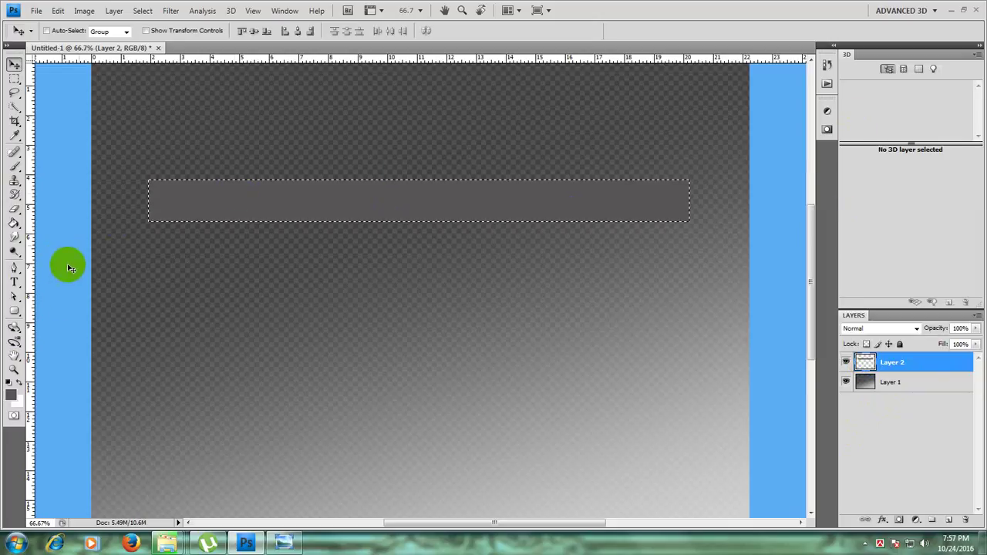
pyautogui.click(14, 223)
pyautogui.click(11, 396)
pyautogui.moveTo(703, 174)
pyautogui.mouseDown()
pyautogui.moveTo(652, 176)
pyautogui.moveTo(637, 198)
pyautogui.mouseUp()
pyautogui.click(904, 52)
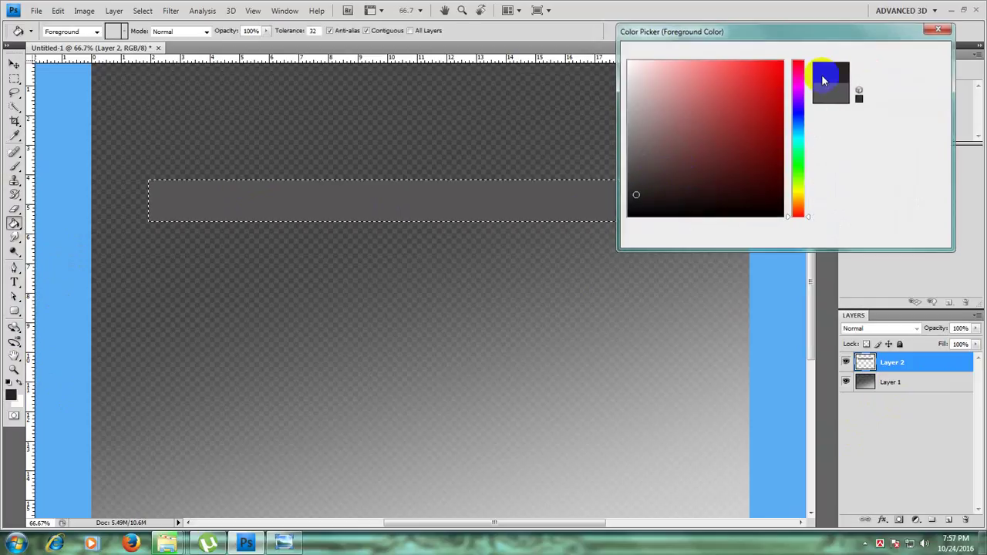
pyautogui.click(390, 206)
pyautogui.click(14, 64)
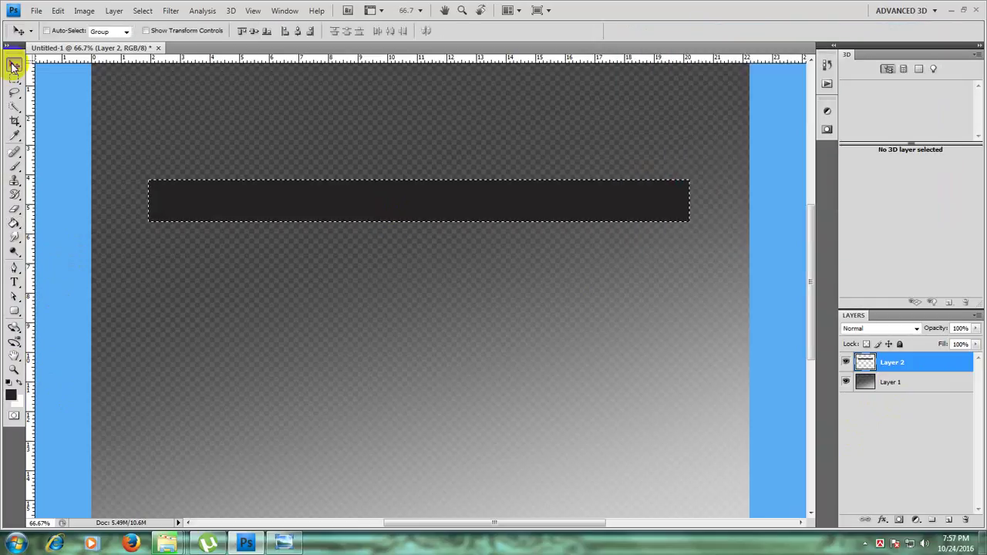
pyautogui.click(142, 10)
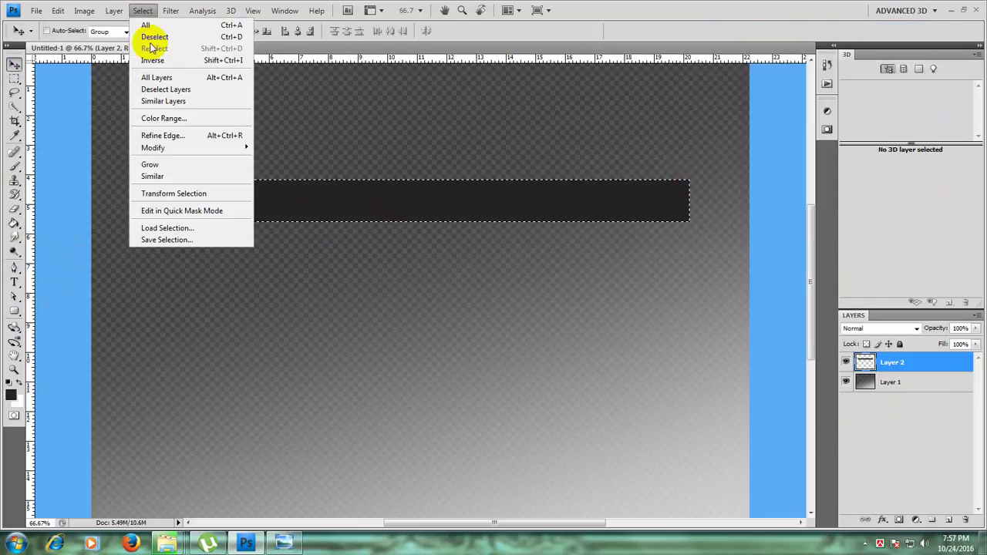
pyautogui.click(158, 37)
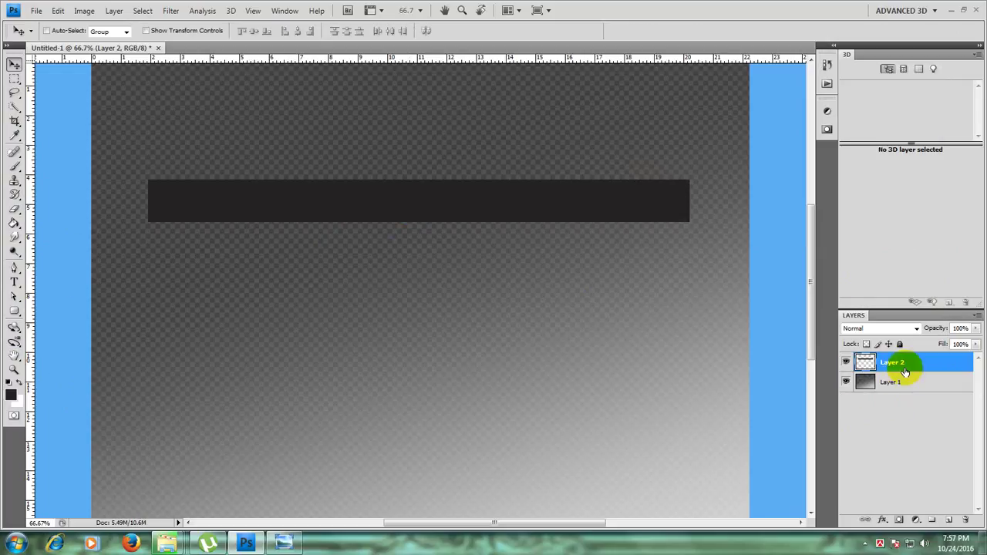
# Step: Nudge the near-black bar on Layer 2 up a few pixels and back down to its starting position
pyautogui.press('Up')
pyautogui.press('Up')
pyautogui.press('Up')
pyautogui.press('Up')
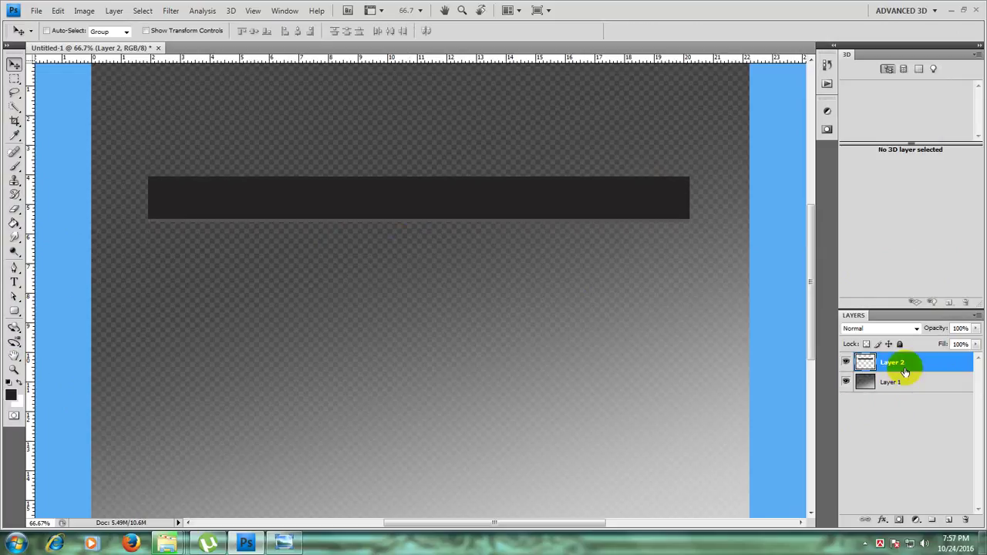
pyautogui.press('Down')
pyautogui.press('Down')
pyautogui.press('Down')
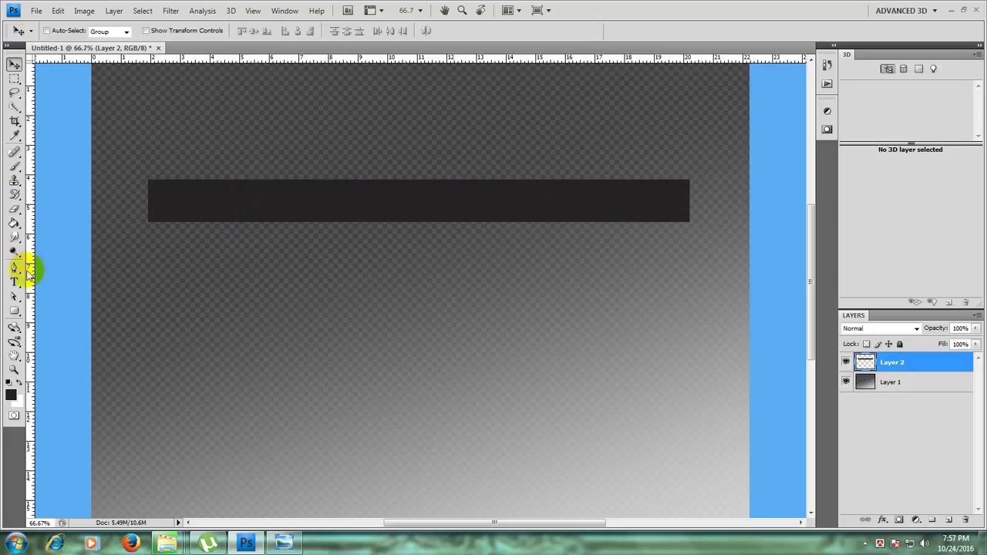
# Step: Switch to the Pencil tool and add a new layer above Layer 2
pyautogui.click(17, 154)
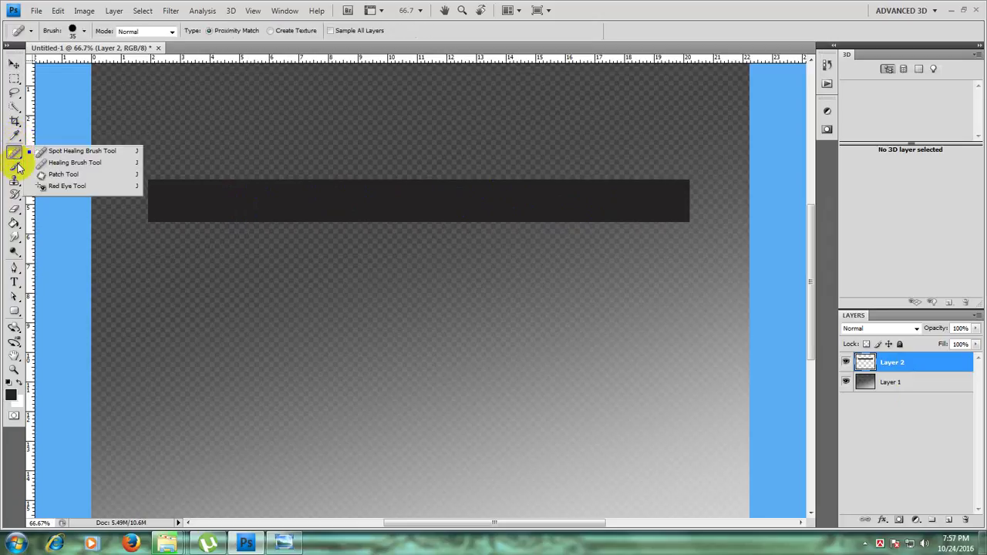
pyautogui.click(16, 165)
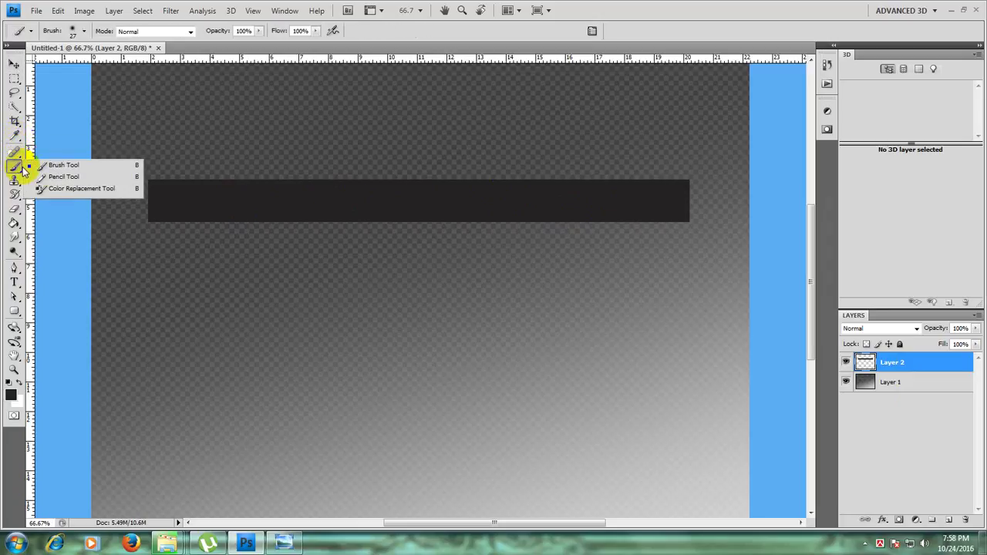
pyautogui.click(67, 182)
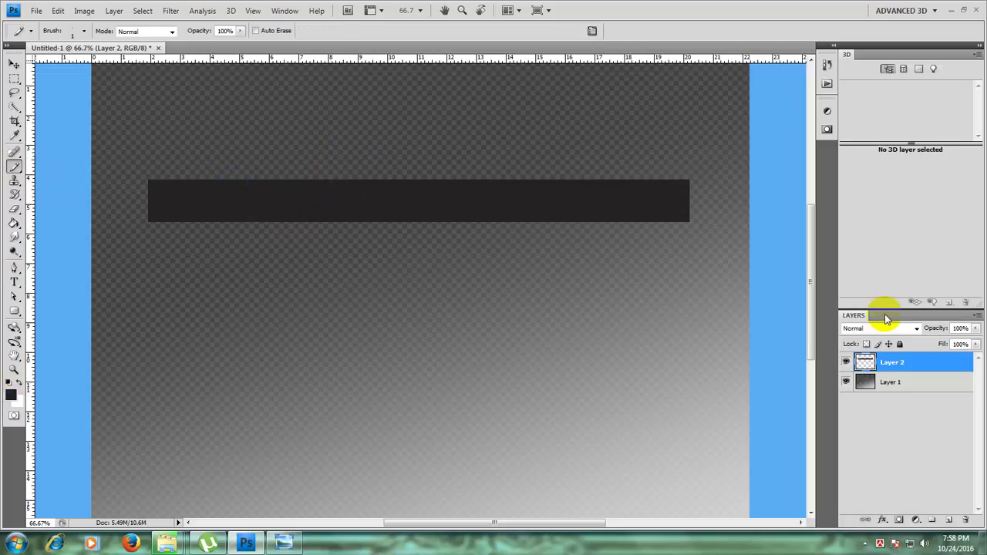
pyautogui.click(949, 522)
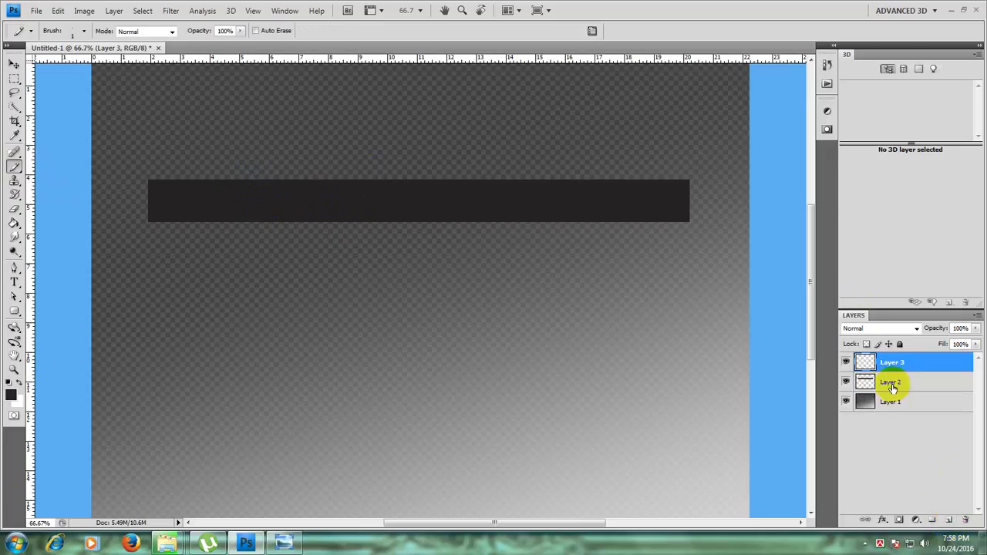
# Step: Rename Layer 3 as "div" and make it the active layer
pyautogui.doubleClick(895, 362)
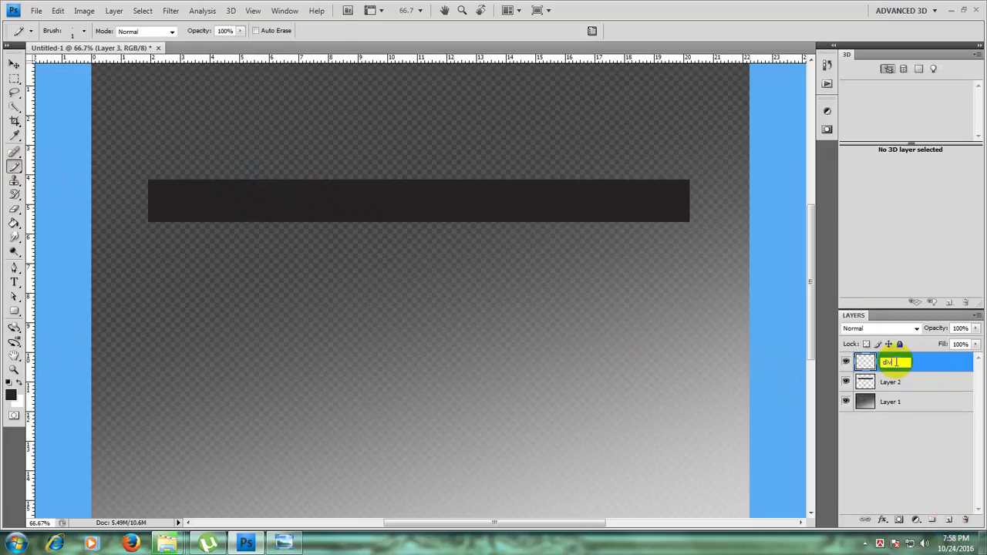
pyautogui.click(929, 443)
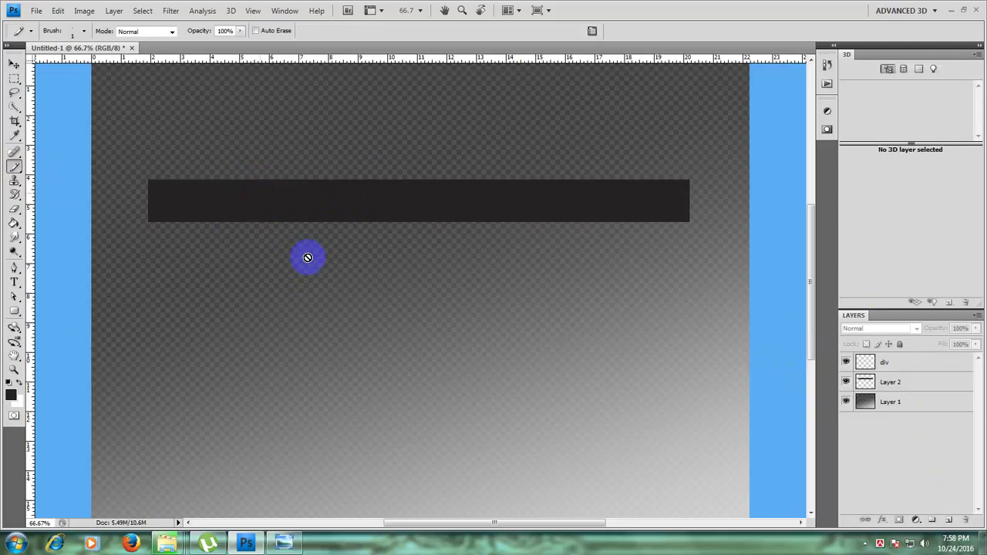
pyautogui.click(891, 364)
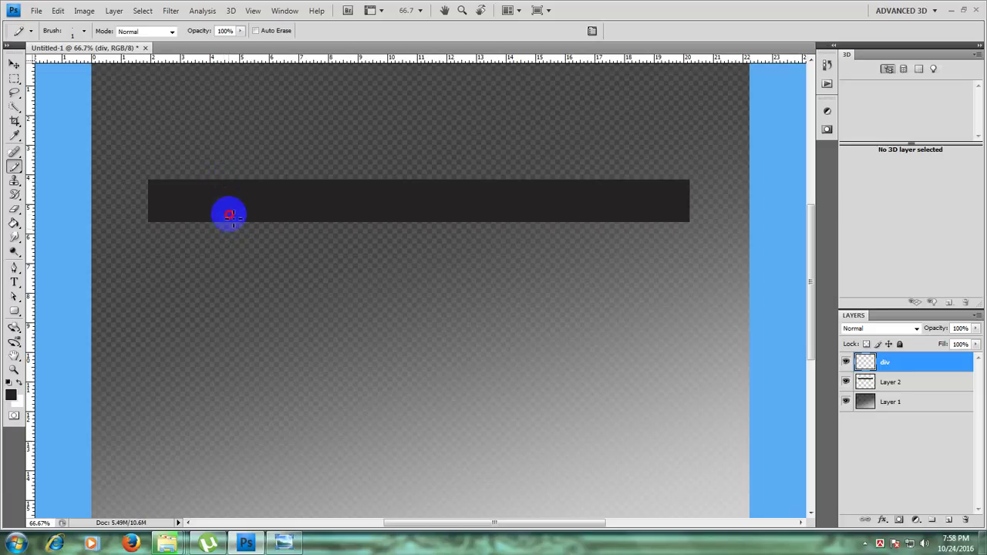
# Step: Pencil a short vertical trial stroke across the bar's lower edge and set the foreground colour to black
pyautogui.moveTo(235, 206); pyautogui.dragTo(237, 231)
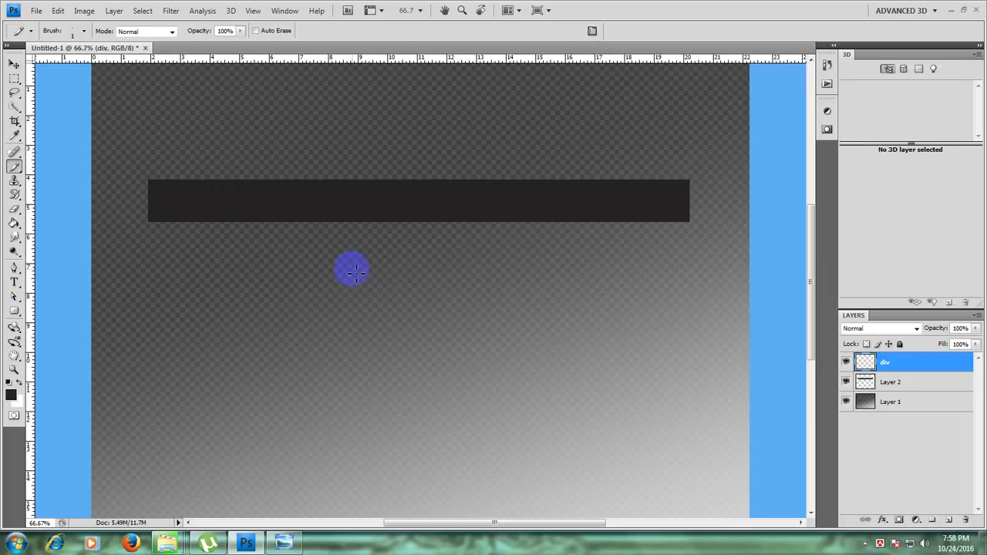
pyautogui.click(9, 394)
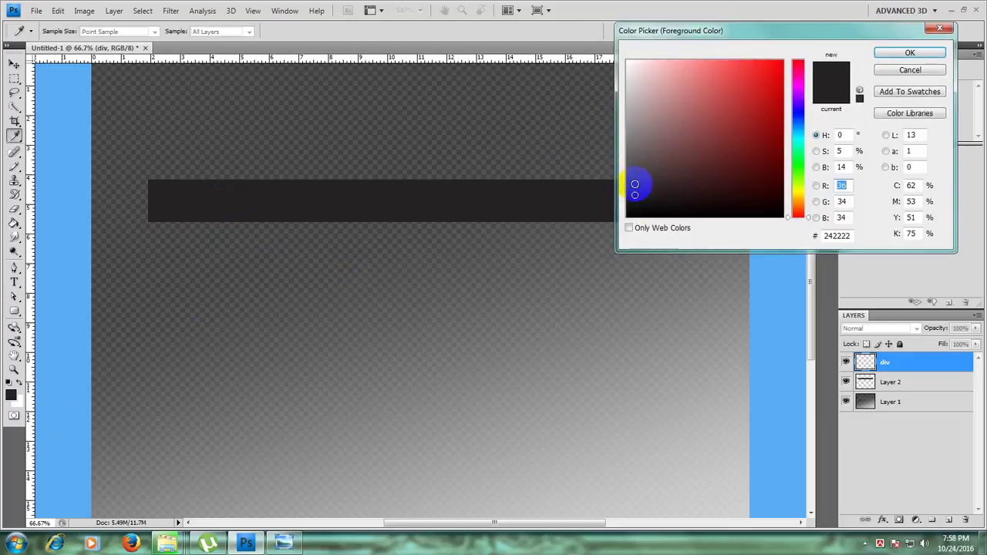
pyautogui.moveTo(640, 185); pyautogui.dragTo(631, 246)
pyautogui.click(899, 52)
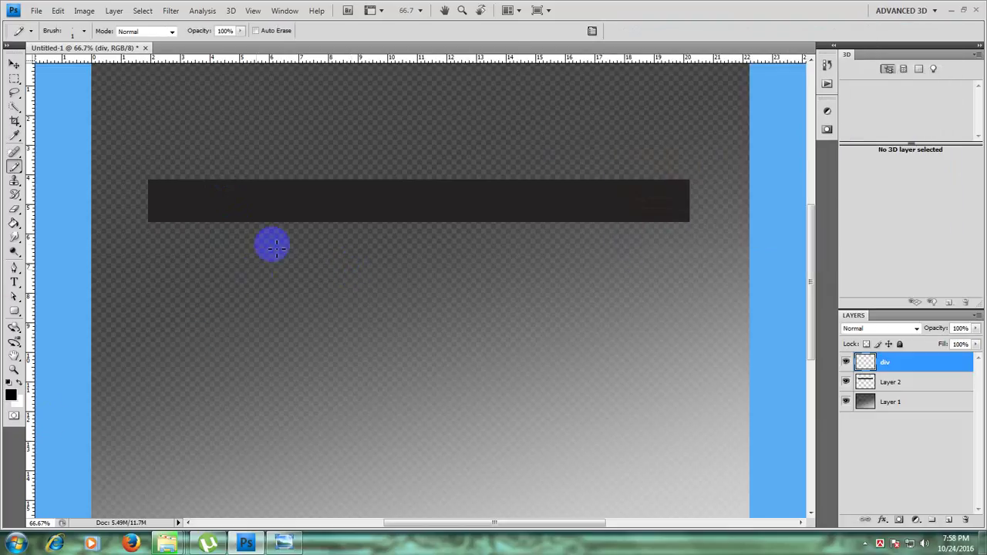
# Step: Revert the trial pencil stroke and draw a straight black vertical line across the bar's full height near its left end
pyautogui.hotkey('ctrl', '+')
pyautogui.hotkey('ctrl', '+')
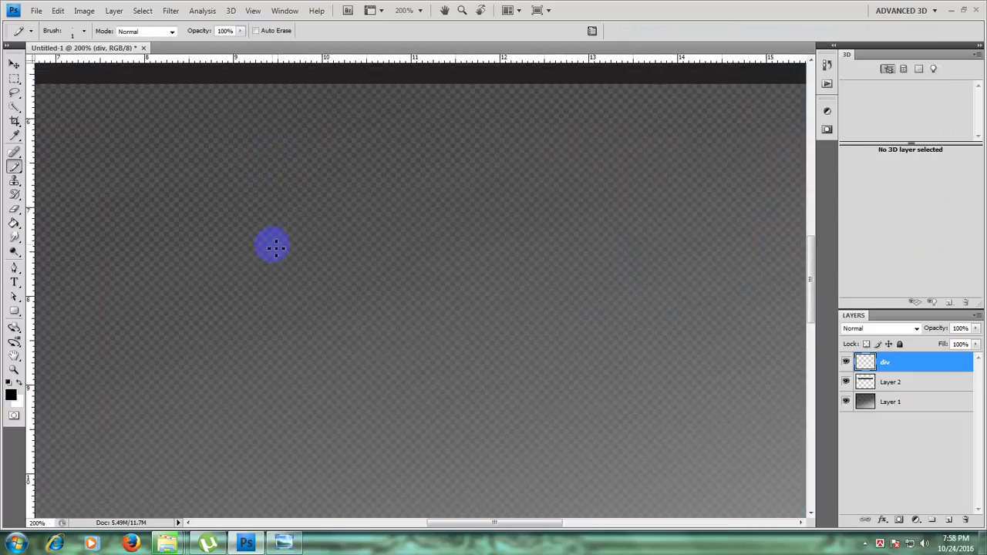
pyautogui.scroll(-1, 276, 245)
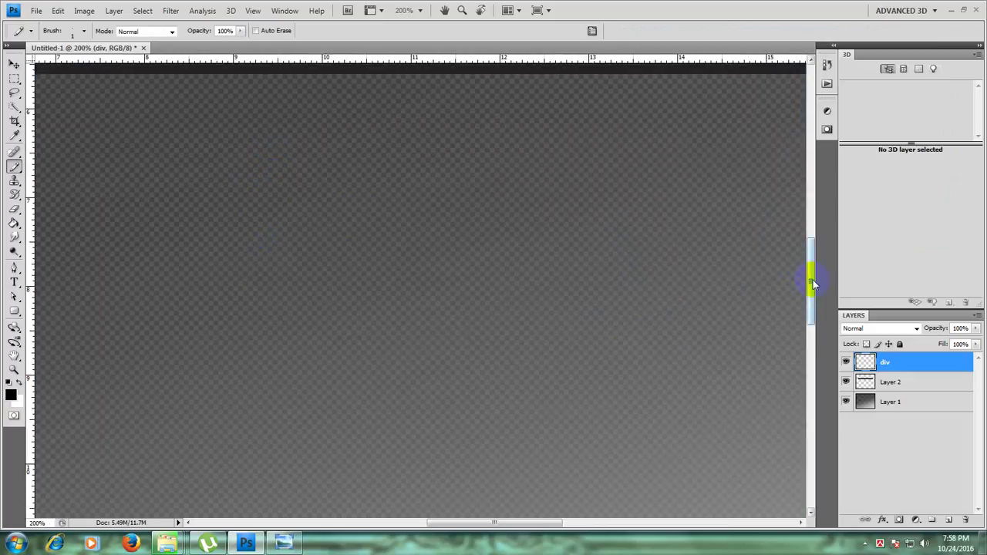
pyautogui.moveTo(812, 284); pyautogui.dragTo(813, 241)
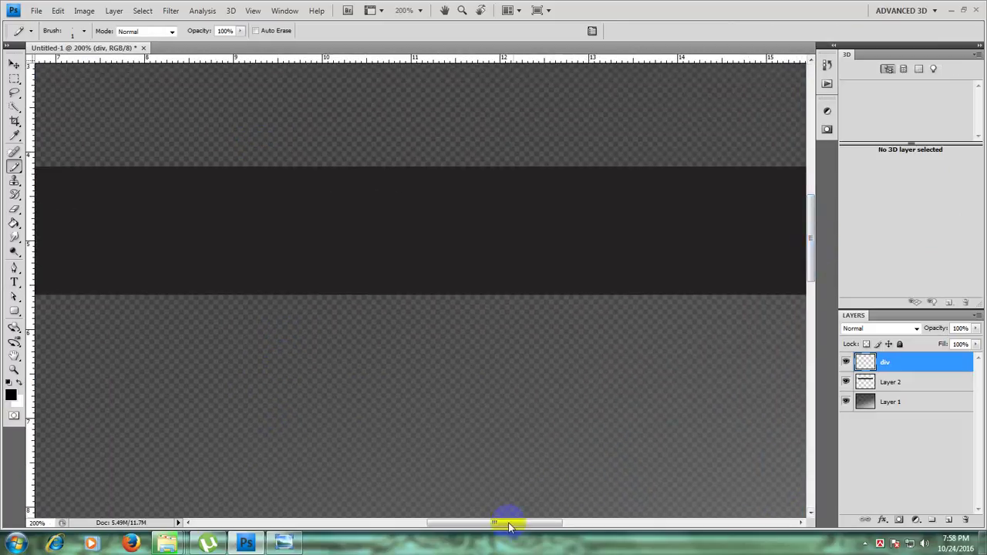
pyautogui.moveTo(508, 526); pyautogui.dragTo(405, 518)
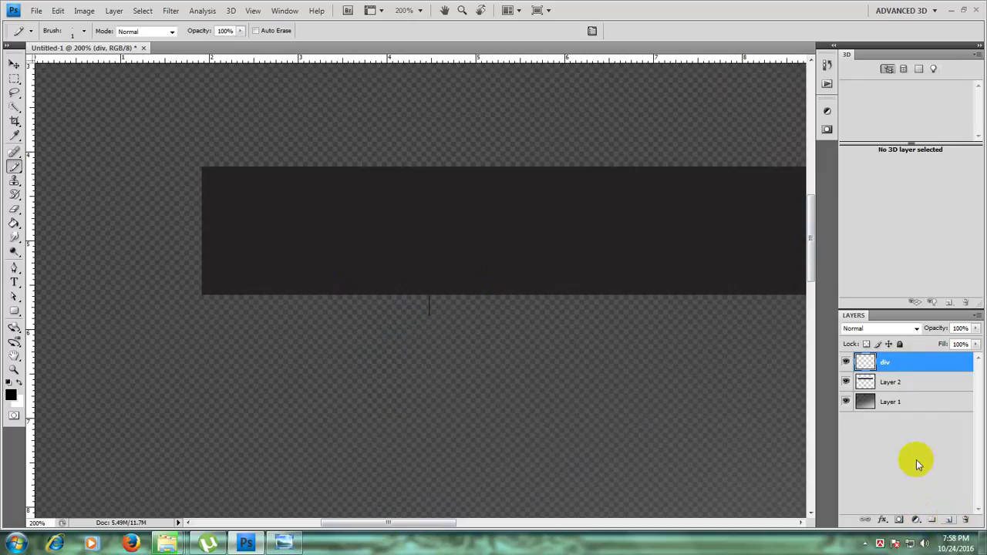
pyautogui.click(827, 66)
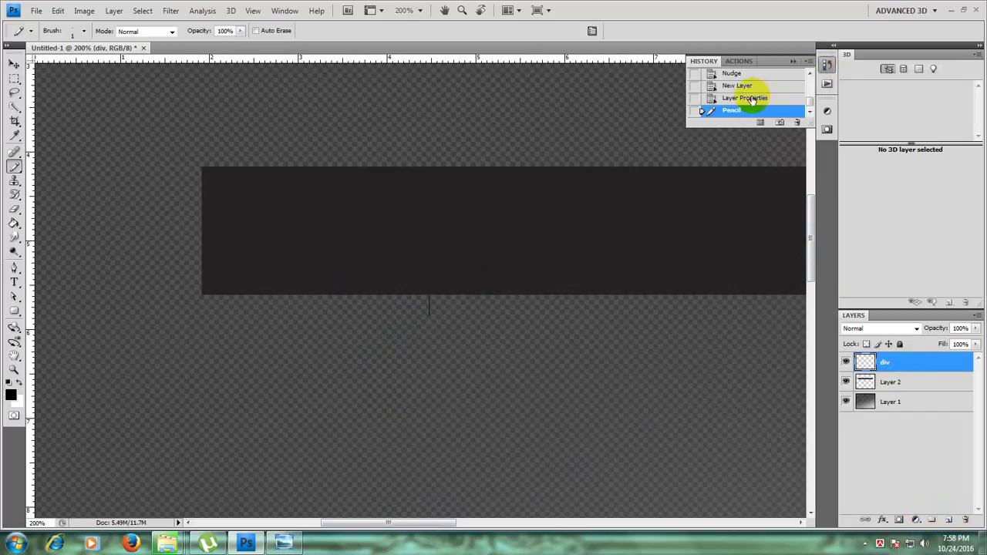
pyautogui.click(752, 98)
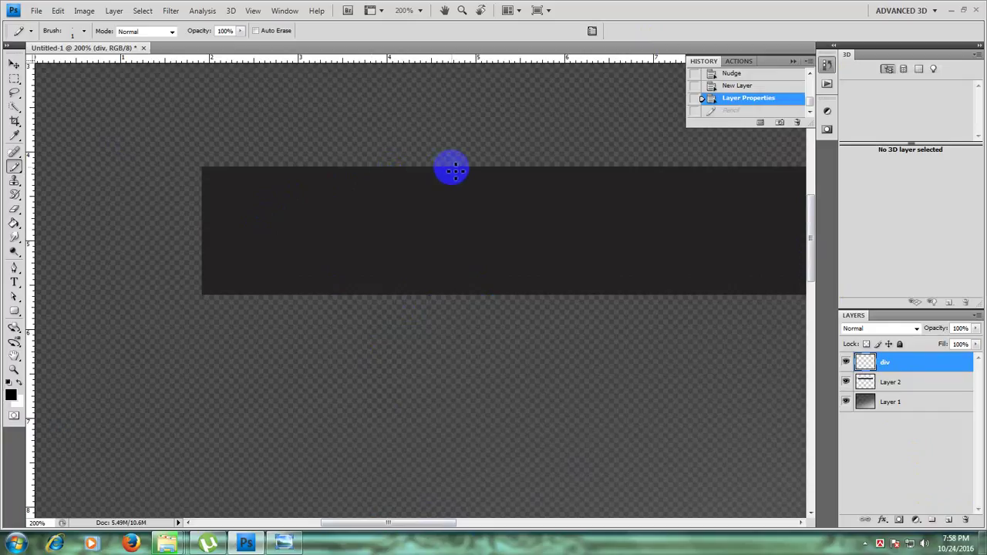
pyautogui.moveTo(452, 168); pyautogui.dragTo(455, 298)
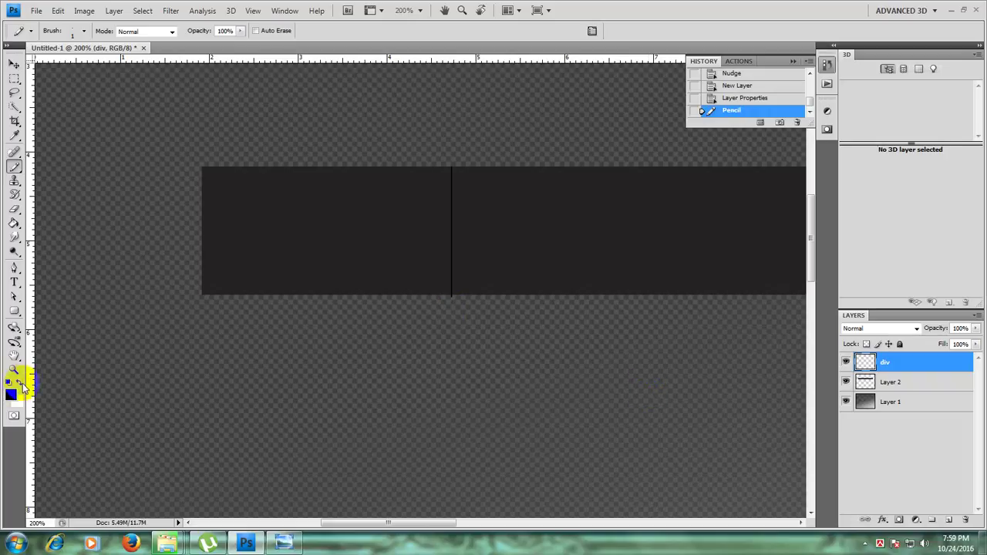
# Step: Swap the foreground to white and pencil a vertical line just right of the black one, undoing the slanted first attempt
pyautogui.click(23, 385)
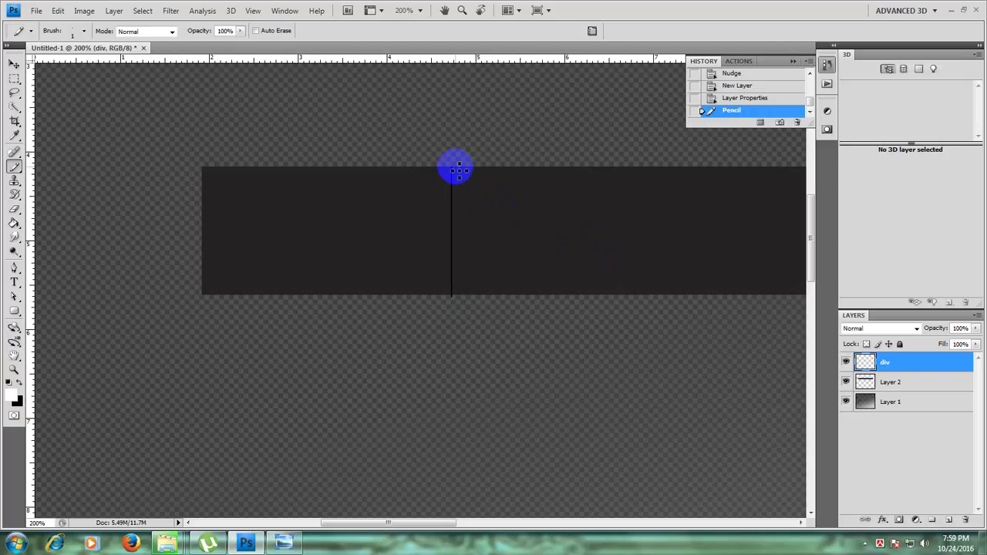
pyautogui.keyDown('shift'); pyautogui.click(456, 168); pyautogui.keyUp('shift')
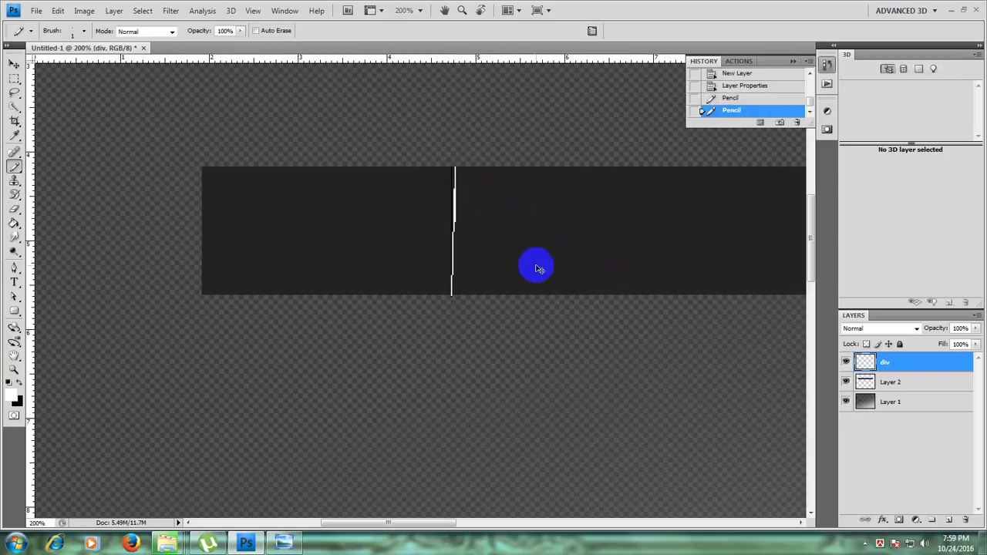
pyautogui.hotkey('ctrl', 'z')
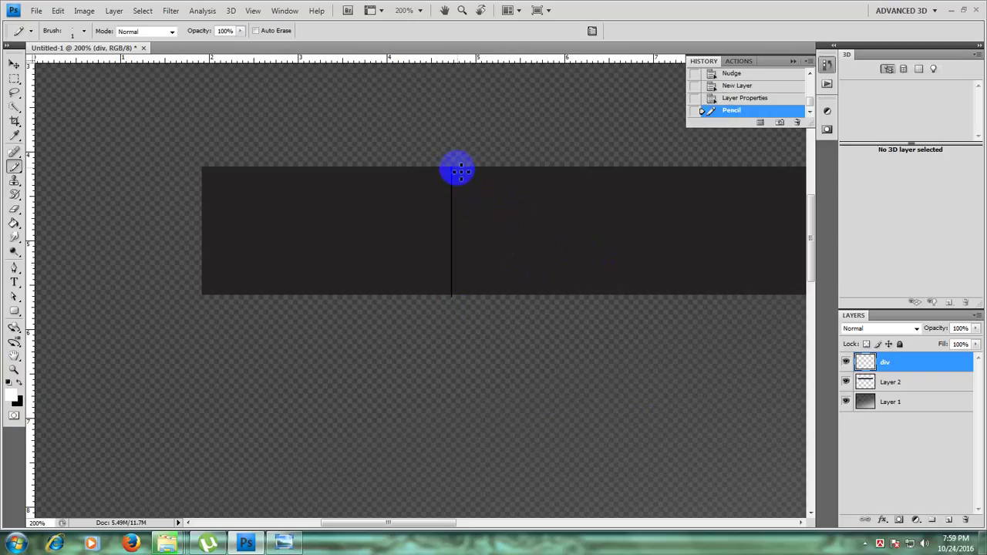
pyautogui.moveTo(457, 168); pyautogui.dragTo(475, 297)
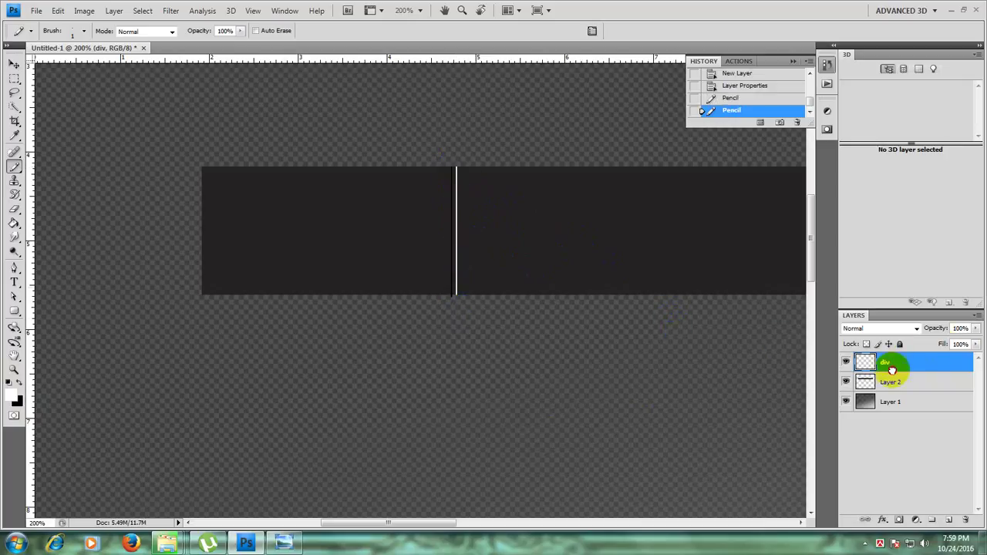
# Step: Set the div layer's blend mode to Overlay and place the layer above Layer 2
pyautogui.moveTo(892, 370); pyautogui.dragTo(890, 386)
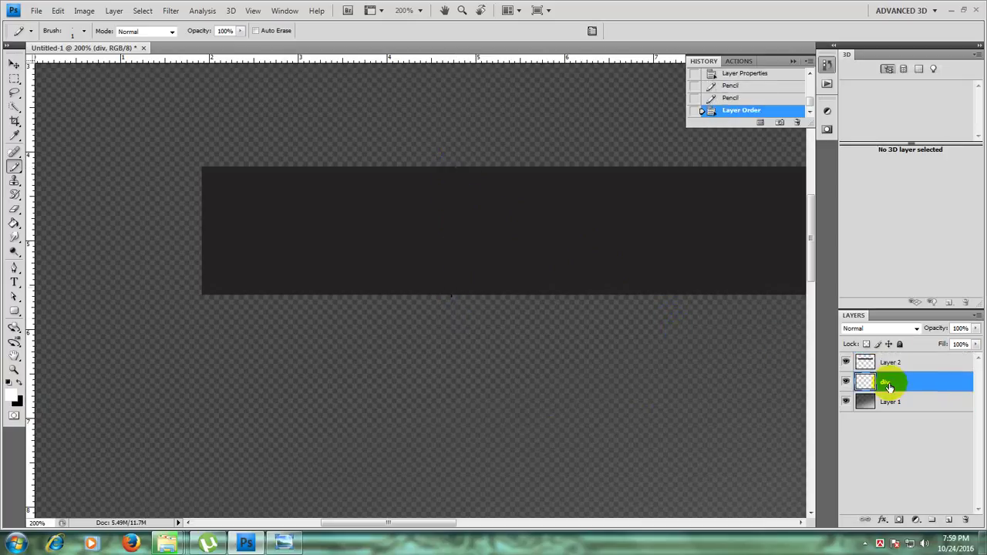
pyautogui.click(895, 329)
pyautogui.click(866, 179)
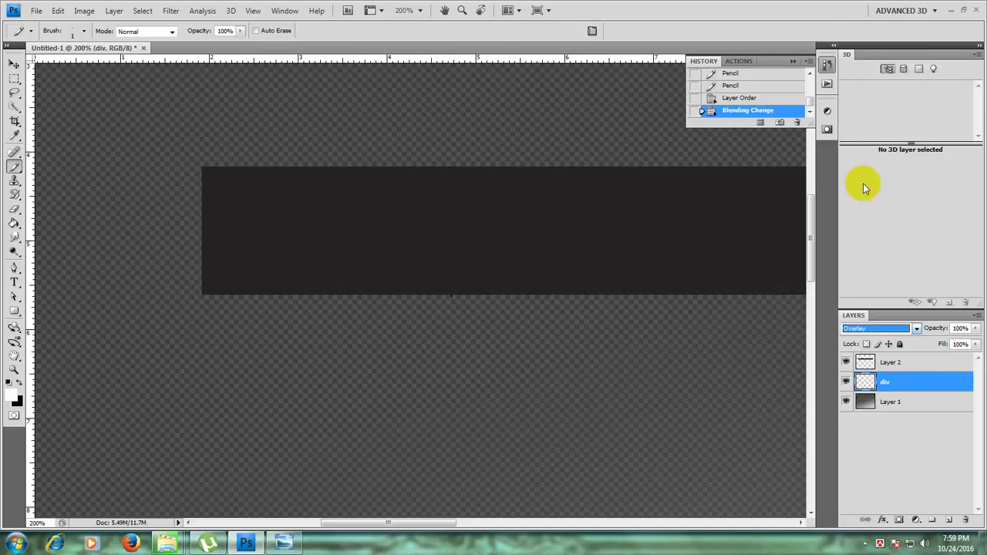
pyautogui.moveTo(897, 379); pyautogui.dragTo(896, 365)
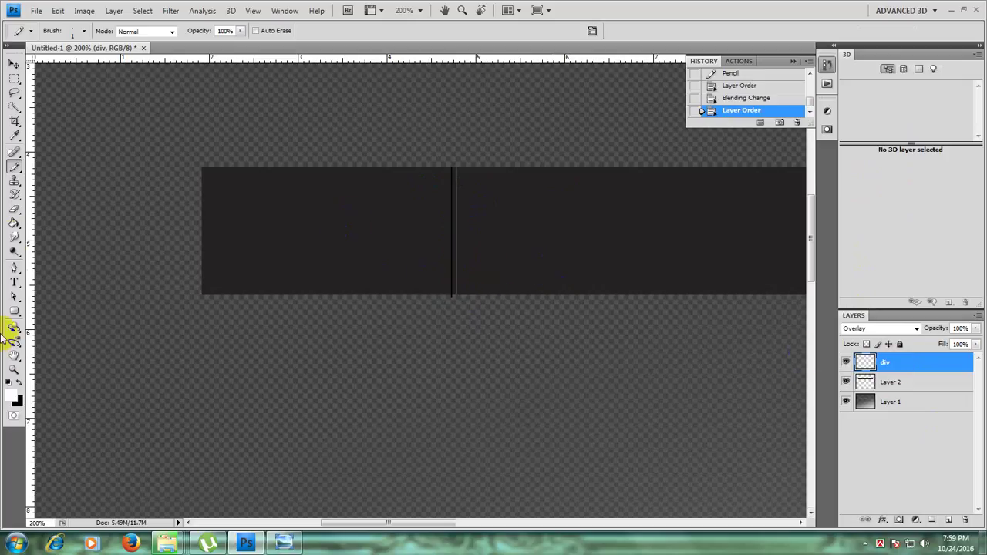
# Step: Fade the ends of the divider lines with a soft Eraser of 119 px diameter and 0% hardness
pyautogui.click(14, 210)
pyautogui.rightClick(538, 262)
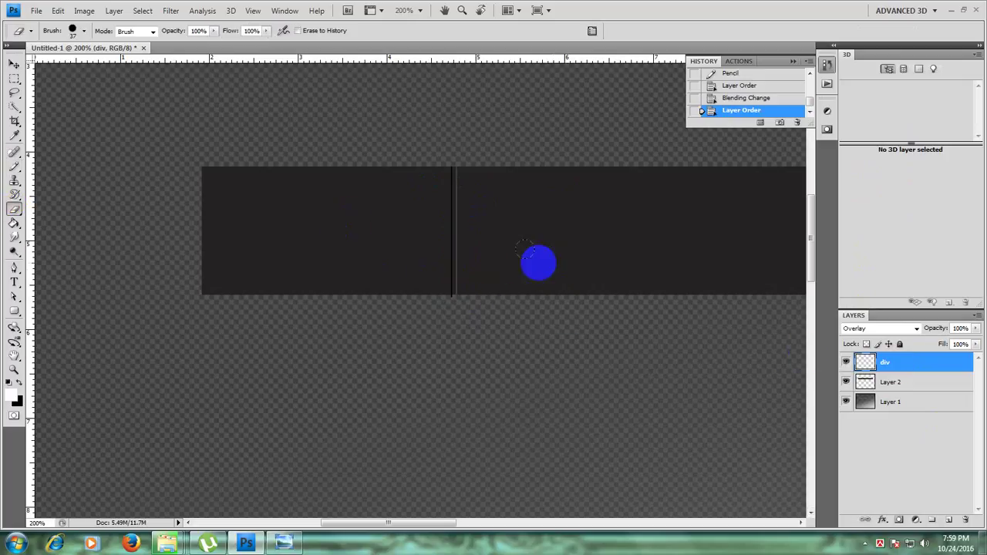
pyautogui.moveTo(675, 333); pyautogui.dragTo(517, 337)
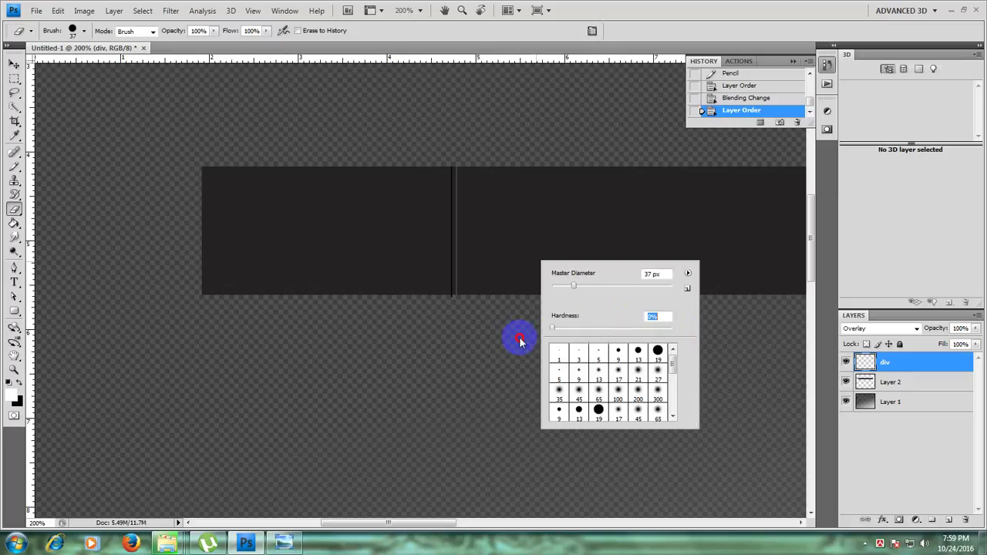
pyautogui.click(656, 398)
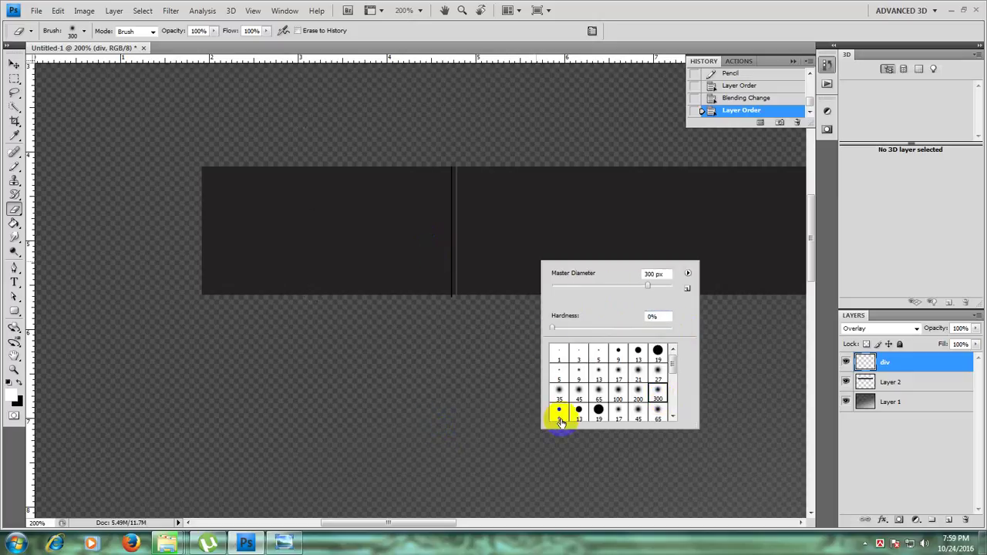
pyautogui.moveTo(648, 285); pyautogui.dragTo(612, 293)
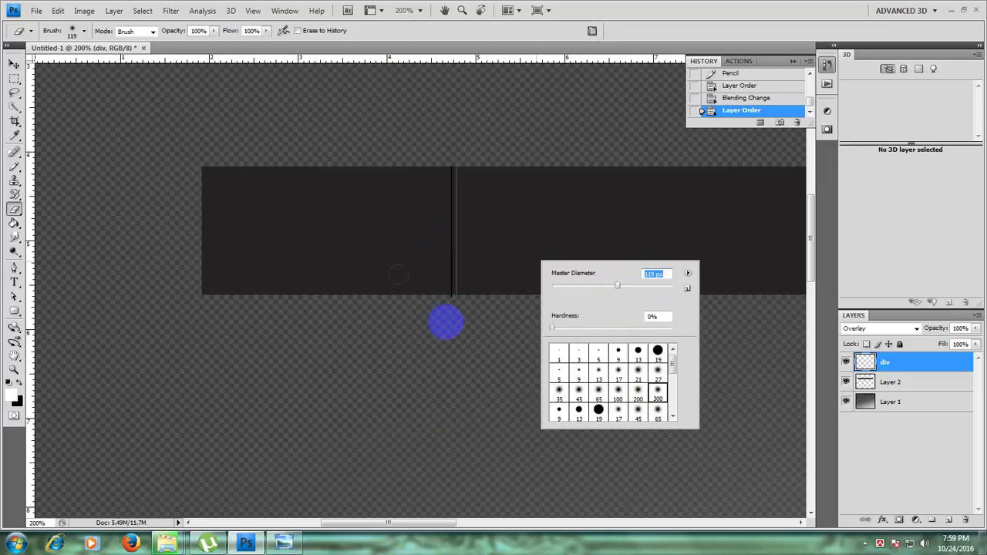
pyautogui.click(463, 344)
pyautogui.click(463, 344)
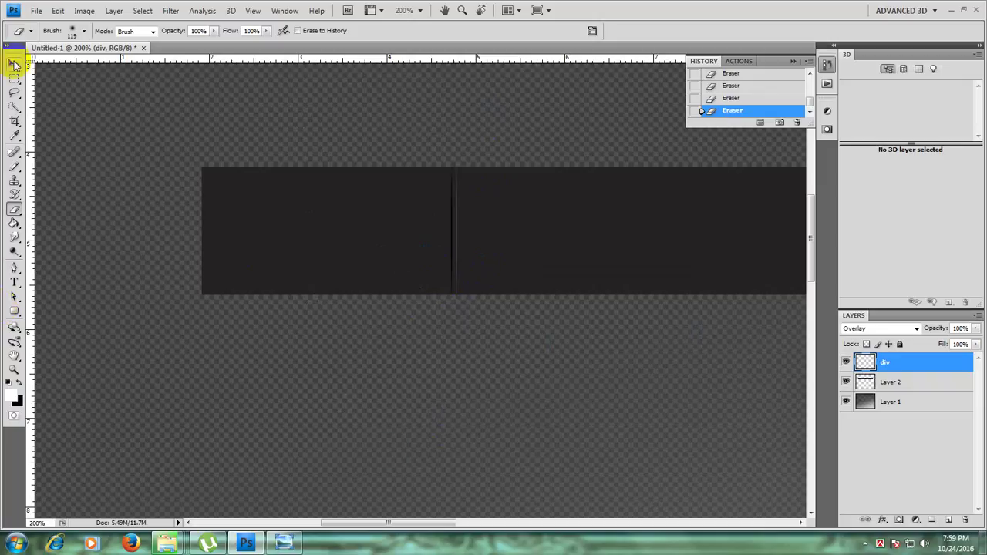
pyautogui.moveTo(520, 273)
pyautogui.mouseDown()
pyautogui.moveTo(478, 234)
pyautogui.moveTo(659, 219)
pyautogui.moveTo(635, 224)
pyautogui.mouseUp()
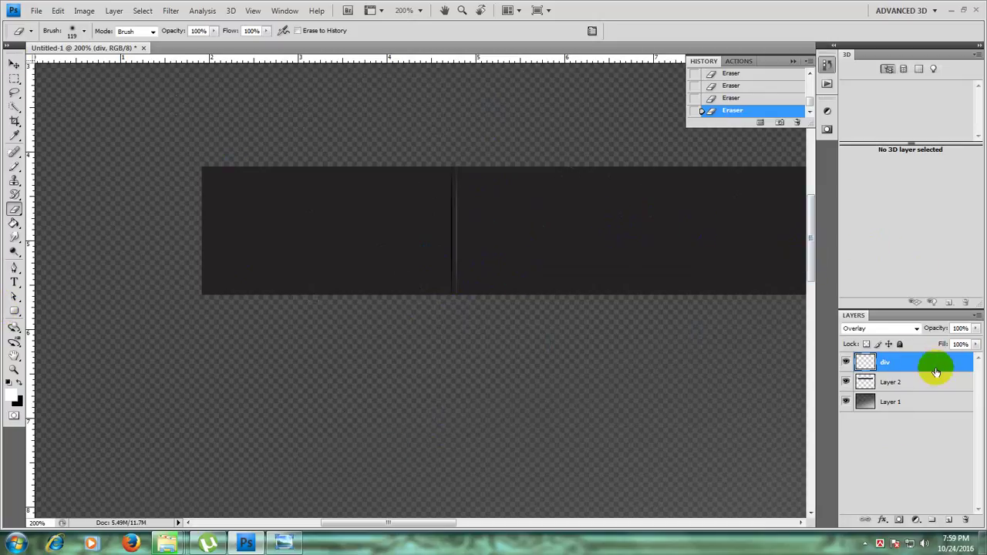
# Step: Add the white 72 pt text "Home" and place it on the dark bar to the left of the divider
pyautogui.click(14, 282)
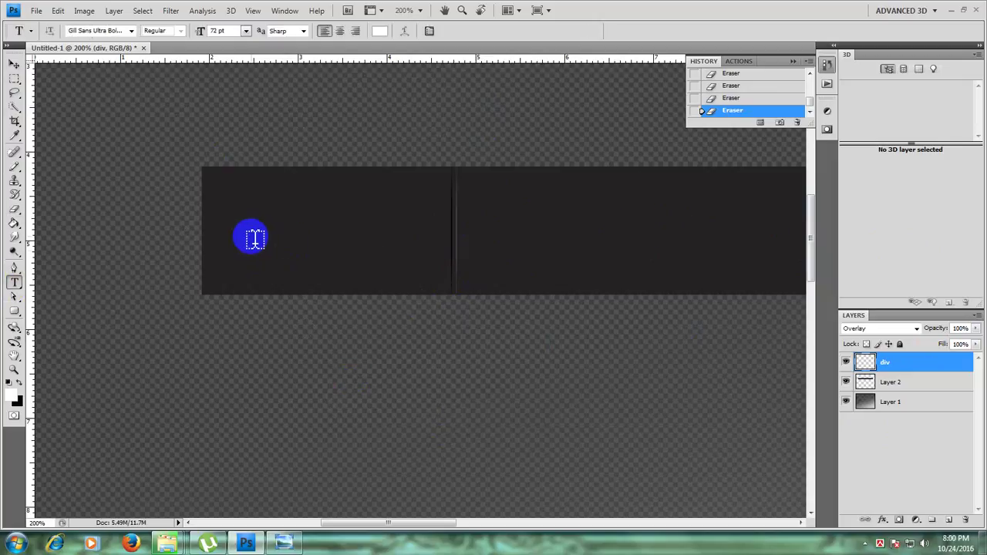
pyautogui.click(289, 453)
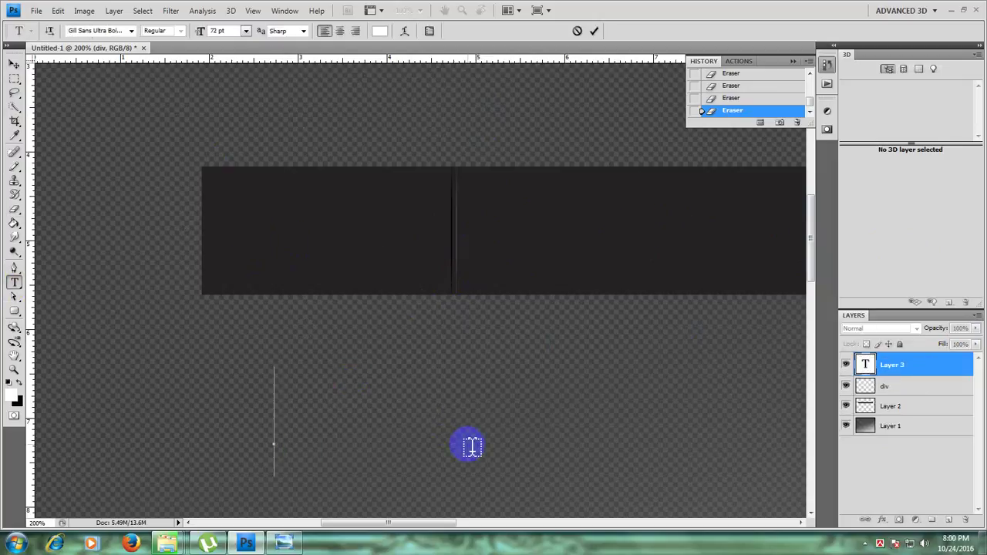
pyautogui.write('Home')
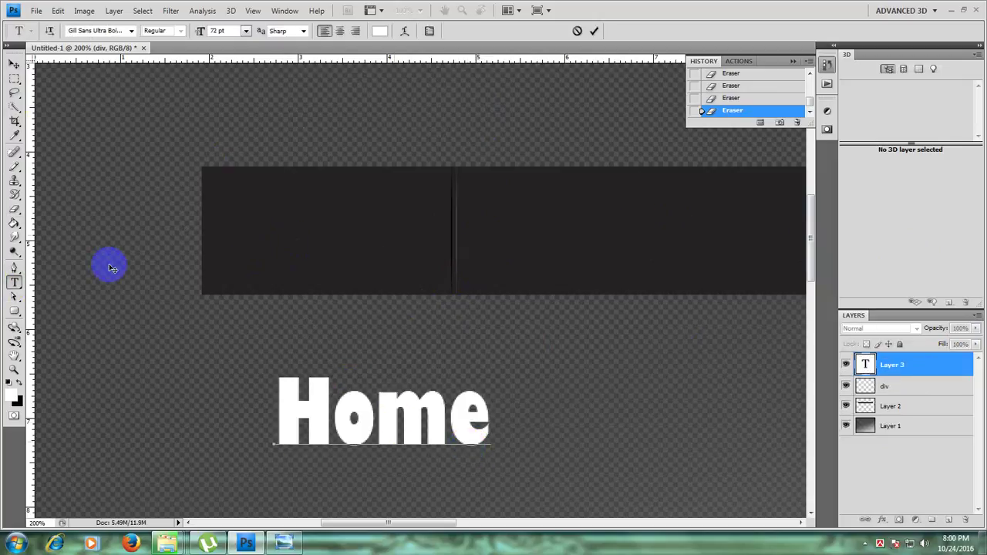
pyautogui.click(14, 63)
pyautogui.moveTo(402, 441); pyautogui.dragTo(347, 258)
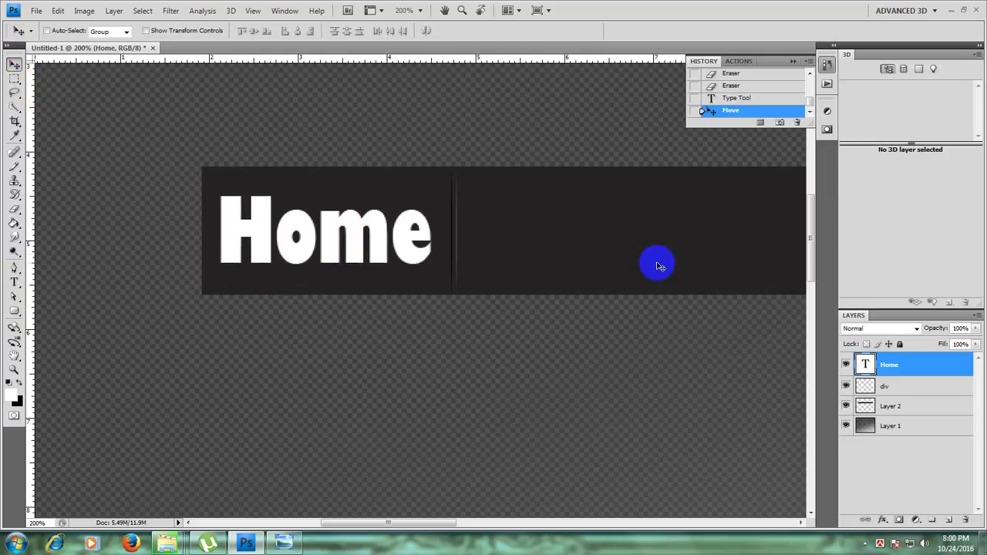
# Step: Add the white 72 pt text "About" and place it on the bar just right of the divider
pyautogui.click(14, 282)
pyautogui.click(180, 399)
pyautogui.write('About')
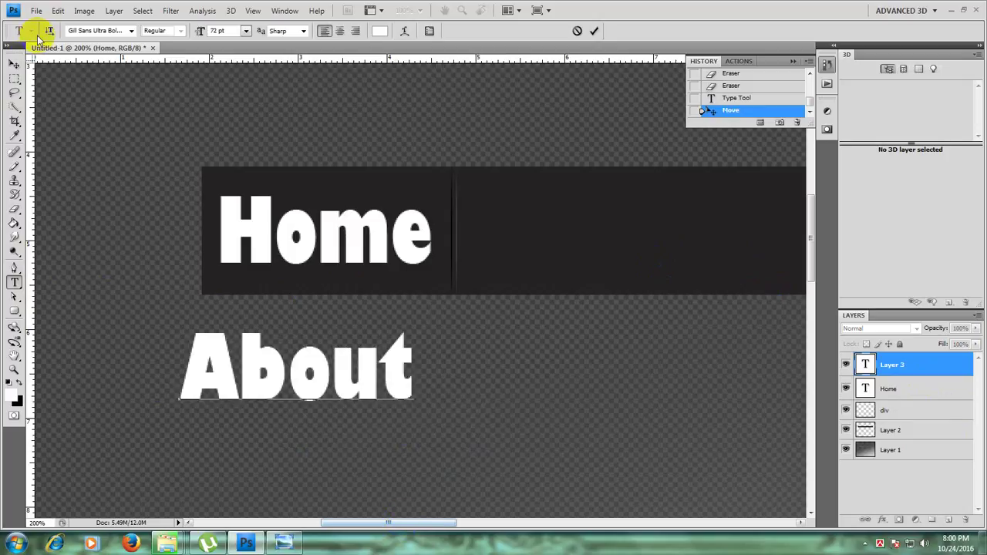
pyautogui.click(14, 63)
pyautogui.moveTo(317, 376); pyautogui.dragTo(610, 249)
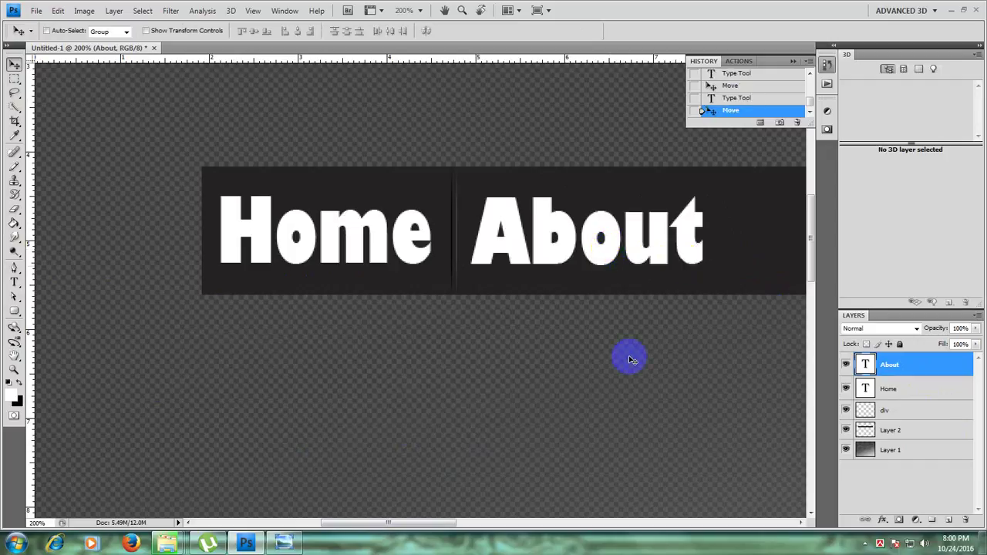
# Step: Duplicate the About text layer
pyautogui.moveTo(408, 523); pyautogui.dragTo(431, 532)
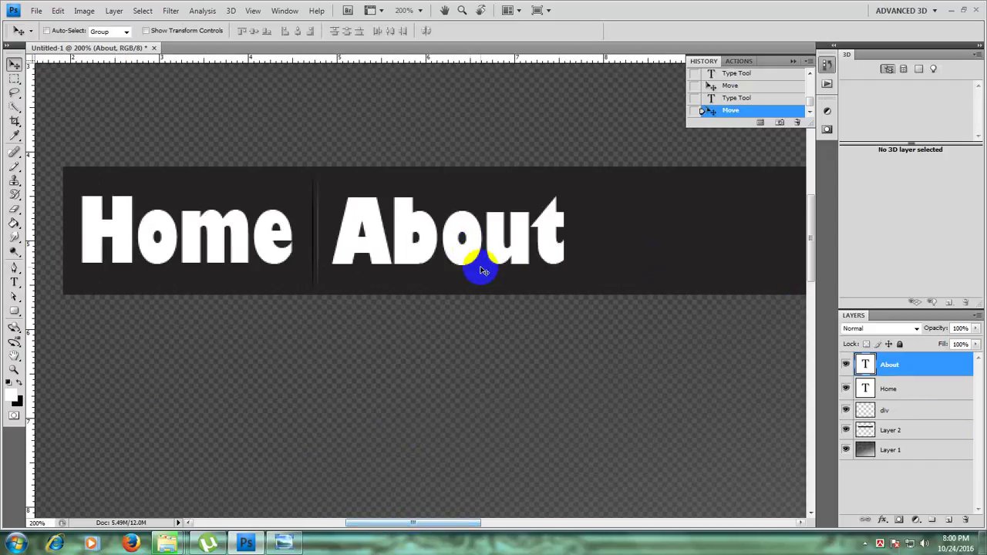
pyautogui.click(466, 246)
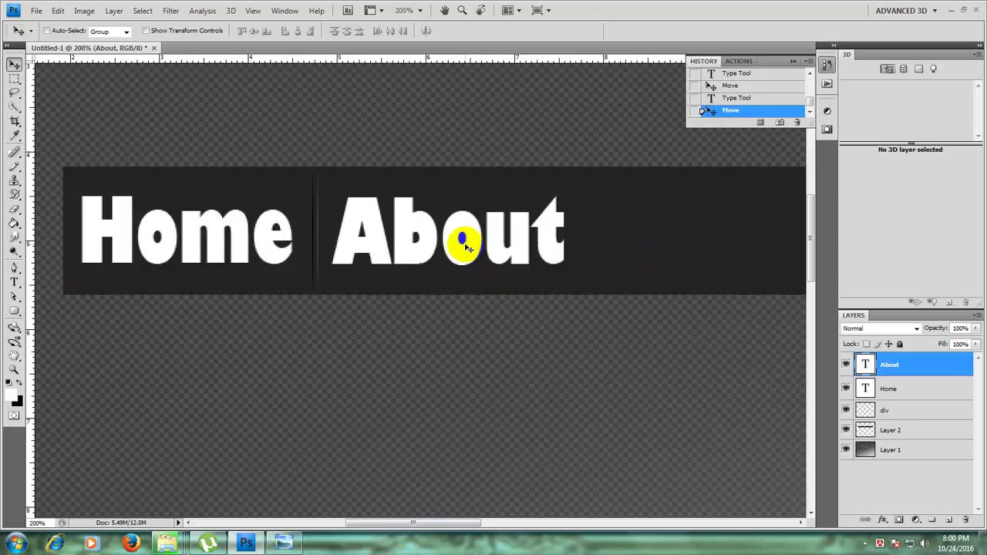
pyautogui.hotkey('ctrl', 'j')
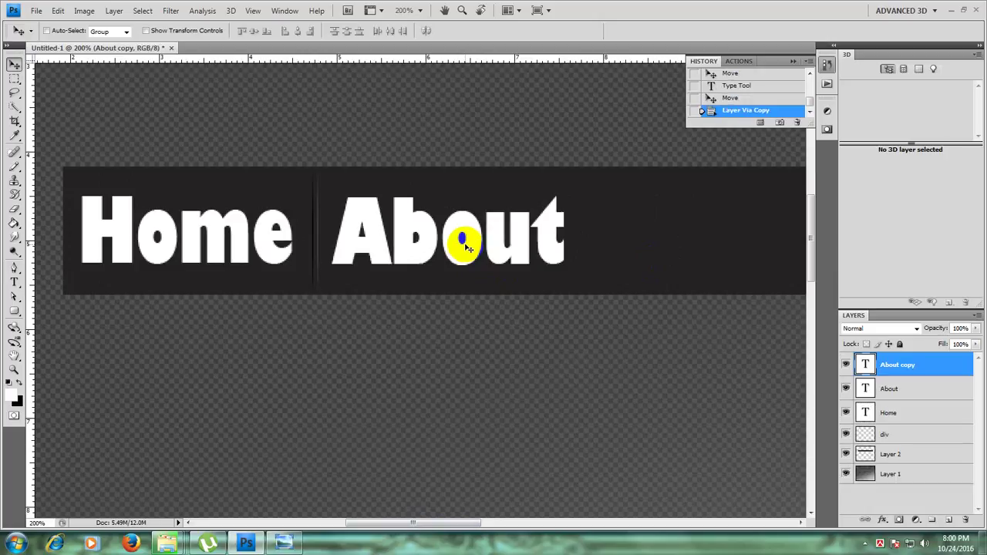
# Step: Move the copied About text horizontally along the bar until it sits just right of the original About label
pyautogui.press('Right')
pyautogui.press('Right')
pyautogui.press('Right')
pyautogui.press('Right')
pyautogui.press('Right')
pyautogui.press('Right')
pyautogui.press('Right')
pyautogui.press('Right')
pyautogui.press('Right')
pyautogui.press('Right')
pyautogui.press('Right')
pyautogui.press('Right')
pyautogui.press('Right')
pyautogui.press('Right')
pyautogui.press('Right')
pyautogui.press('Right')
pyautogui.press('Right')
pyautogui.press('Right')
pyautogui.press('Right')
pyautogui.press('Right')
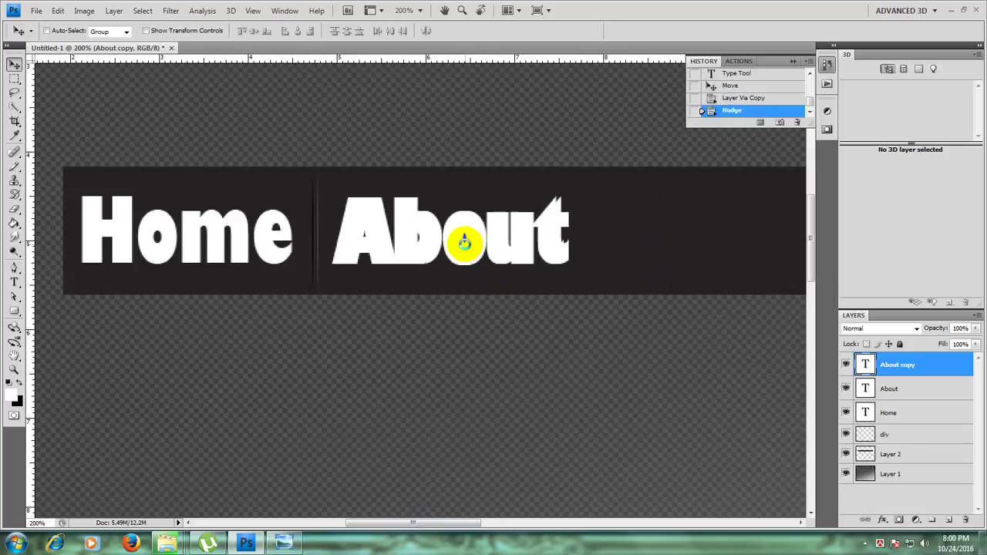
pyautogui.press('Right')
pyautogui.press('Right')
pyautogui.press('Right')
pyautogui.press('Right')
pyautogui.press('Right')
pyautogui.press('Right')
pyautogui.press('Right')
pyautogui.press('Right')
pyautogui.press('Right')
pyautogui.press('Right')
pyautogui.press('Right')
pyautogui.press('Right')
pyautogui.press('Right')
pyautogui.press('Right')
pyautogui.press('Right')
pyautogui.press('Right')
pyautogui.press('Right')
pyautogui.press('Right')
pyautogui.press('Right')
pyautogui.press('Right')
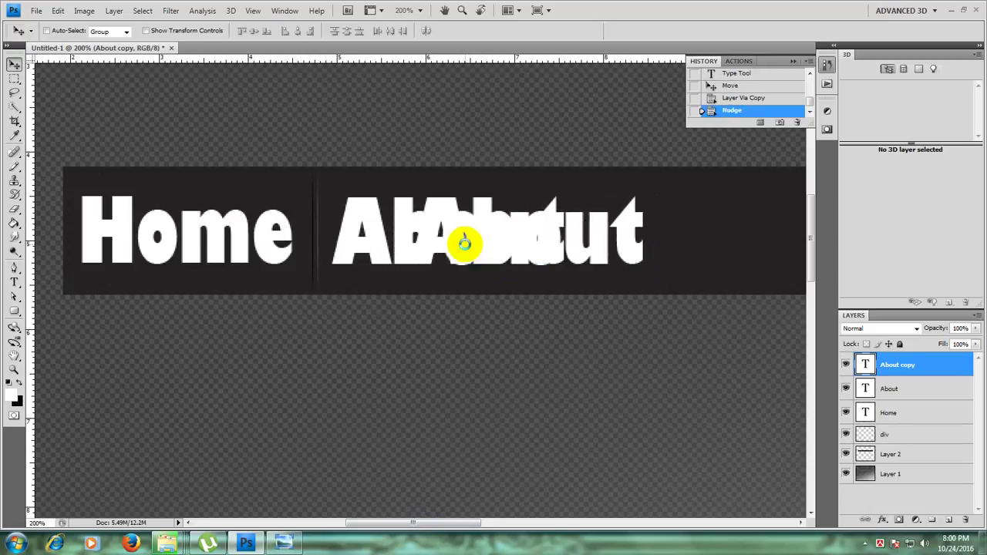
pyautogui.press('Right')
pyautogui.press('Right')
pyautogui.press('Right')
pyautogui.press('Right')
pyautogui.press('Right')
pyautogui.press('Right')
pyautogui.press('Right')
pyautogui.press('Right')
pyautogui.press('Right')
pyautogui.press('Right')
pyautogui.press('Right')
pyautogui.press('Right')
pyautogui.press('Right')
pyautogui.press('Right')
pyautogui.press('Right')
pyautogui.press('Right')
pyautogui.press('Right')
pyautogui.press('Right')
pyautogui.press('Right')
pyautogui.press('Right')
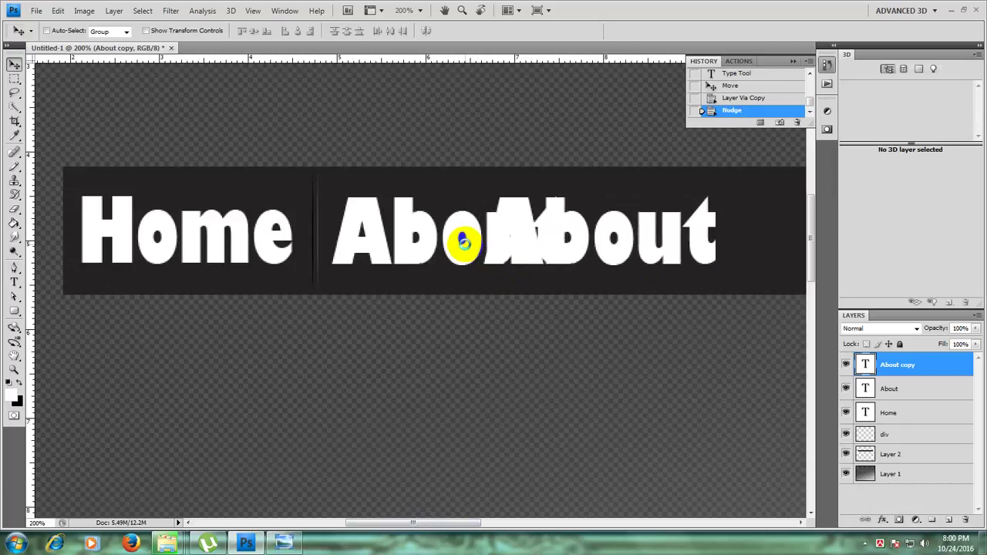
pyautogui.press('Right')
pyautogui.press('Right')
pyautogui.press('Right')
pyautogui.press('Right')
pyautogui.press('Right')
pyautogui.press('Right')
pyautogui.press('Right')
pyautogui.press('Right')
pyautogui.press('Right')
pyautogui.press('Right')
pyautogui.press('Right')
pyautogui.press('Right')
pyautogui.press('Right')
pyautogui.press('Right')
pyautogui.press('Right')
pyautogui.press('Right')
pyautogui.press('Right')
pyautogui.press('Right')
pyautogui.press('Right')
pyautogui.press('Right')
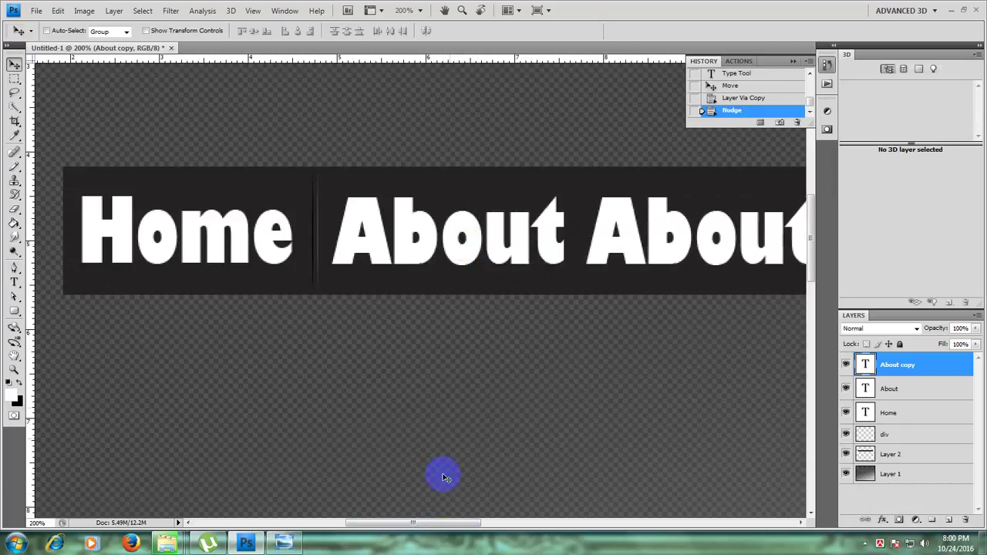
# Step: Replace the text of the About copy with "Service"
pyautogui.moveTo(440, 523); pyautogui.dragTo(504, 524)
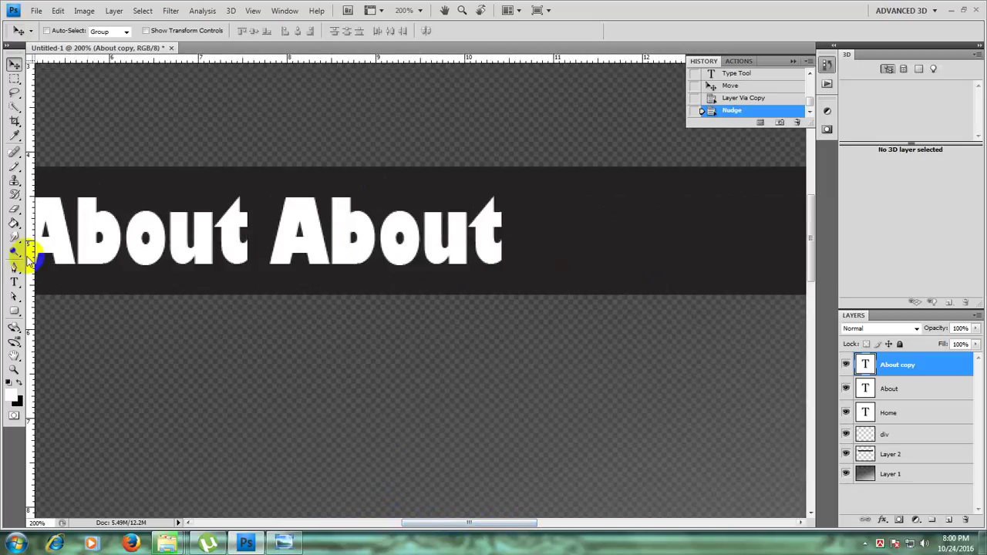
pyautogui.click(14, 282)
pyautogui.moveTo(275, 236); pyautogui.dragTo(500, 247)
pyautogui.write('Service')
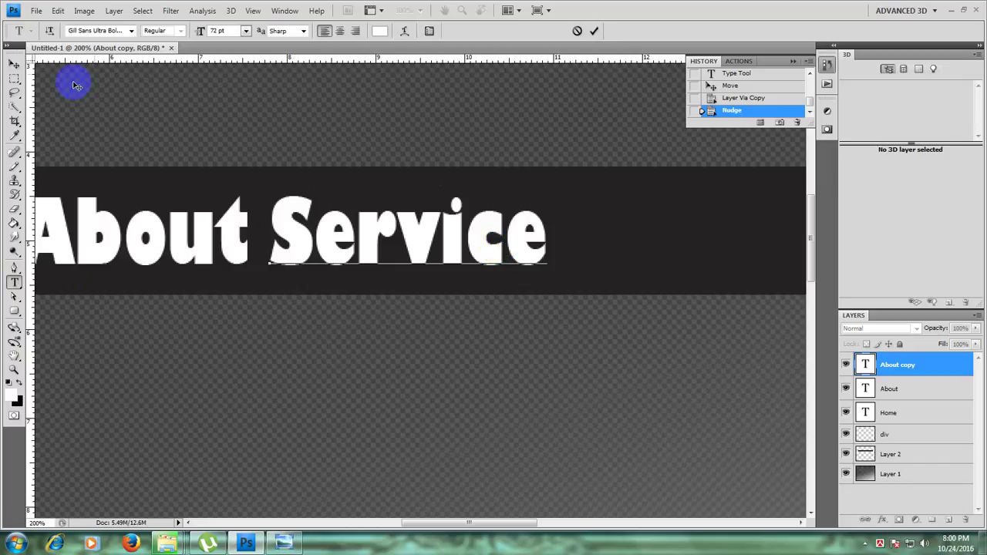
pyautogui.click(16, 63)
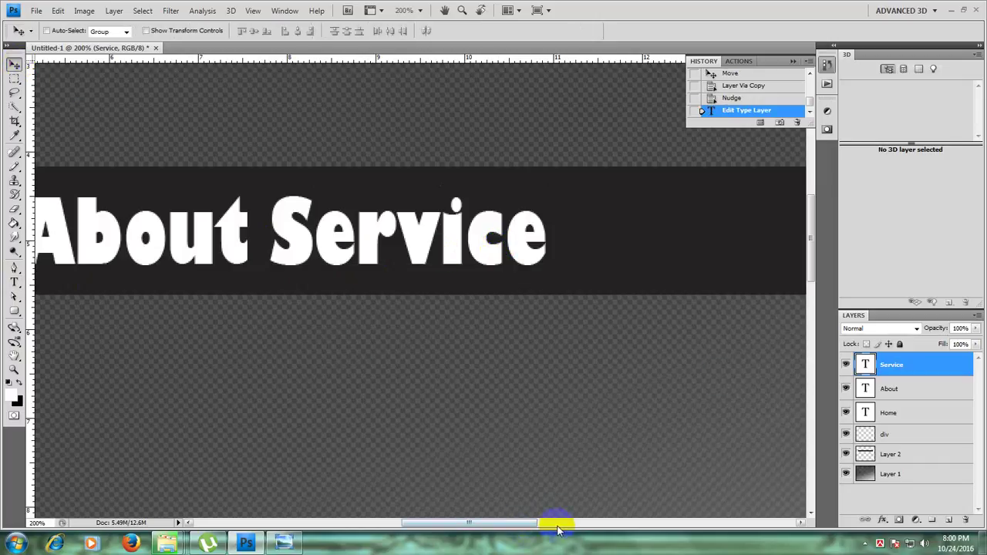
# Step: Add the white 72 pt text "Portfolio" and place it on the bar just right of Service
pyautogui.moveTo(558, 529); pyautogui.dragTo(590, 546)
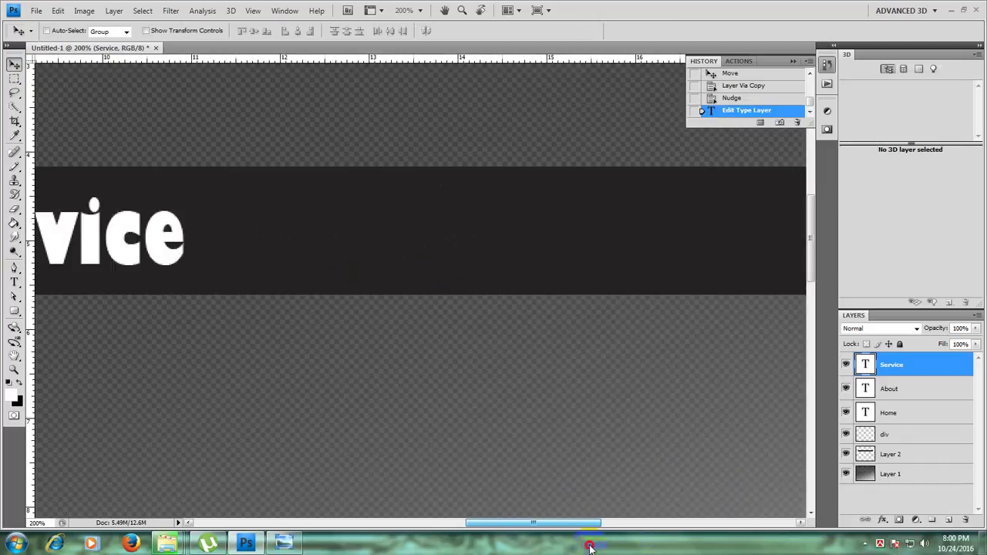
pyautogui.click(17, 279)
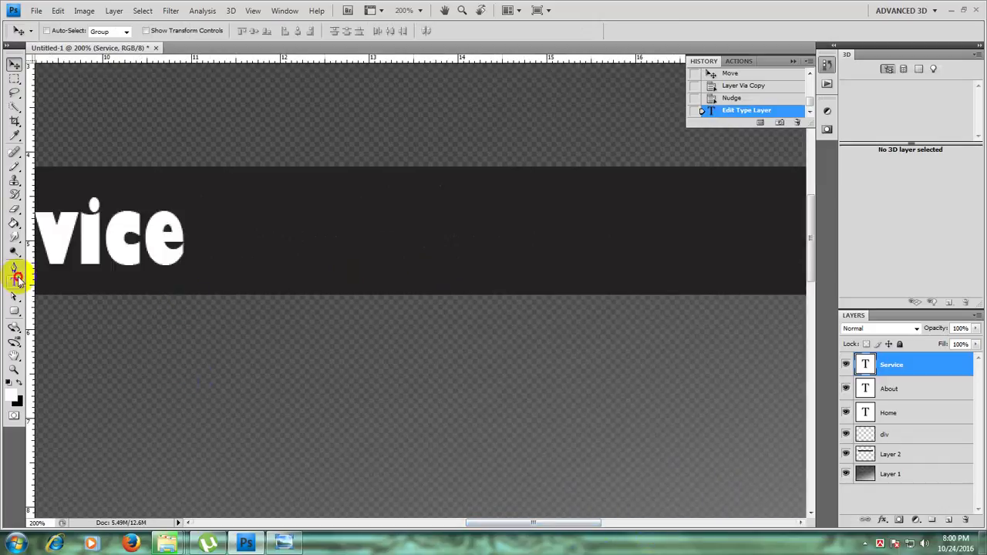
pyautogui.click(283, 404)
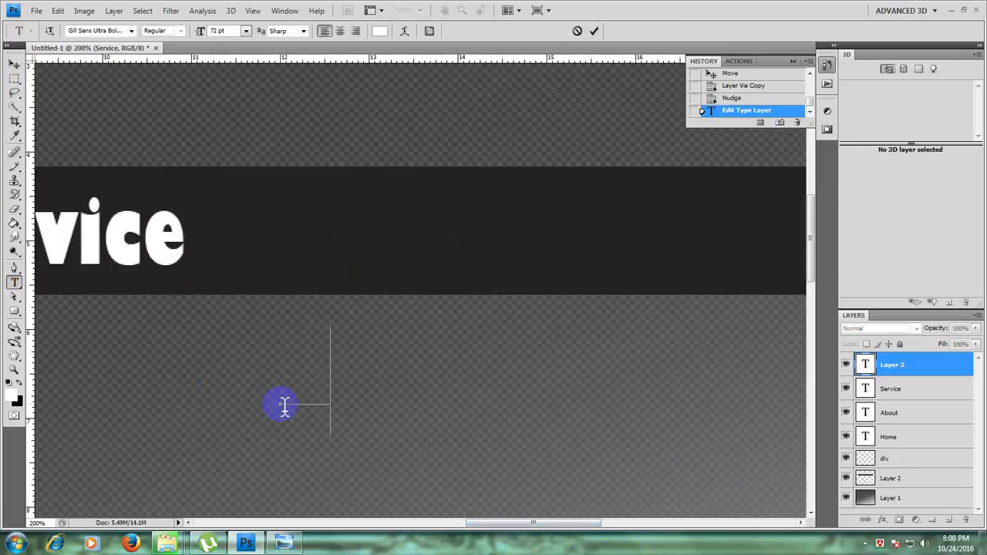
pyautogui.write('Portfolio')
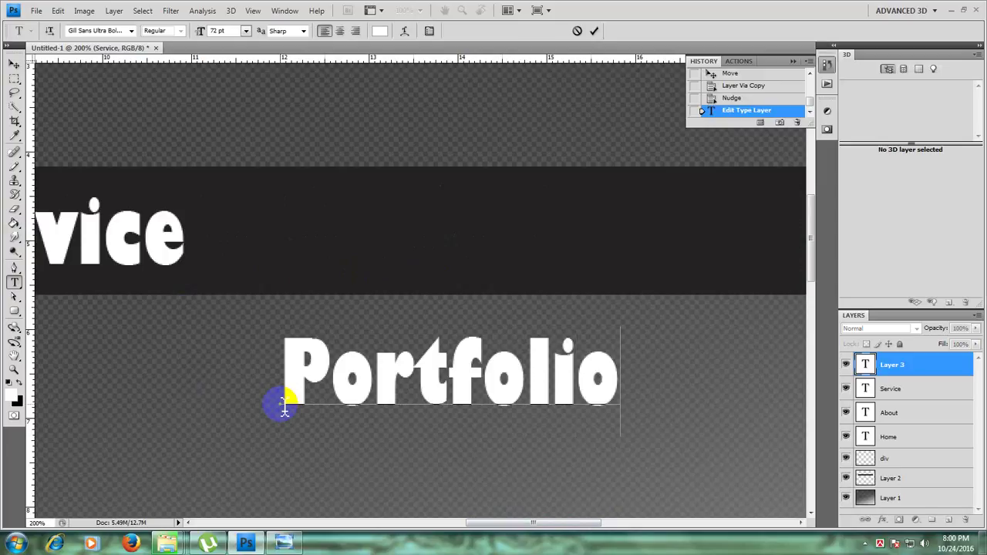
pyautogui.click(14, 63)
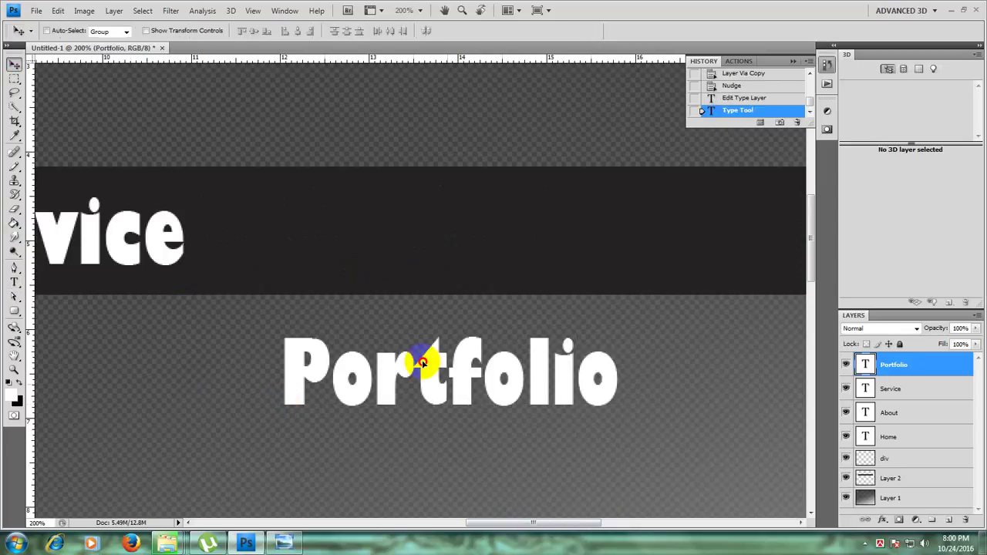
pyautogui.moveTo(422, 363); pyautogui.dragTo(373, 249)
# Step: Add the white 72 pt text "Contact" and place it on the bar with a small gap right of Portfolio
pyautogui.click(14, 282)
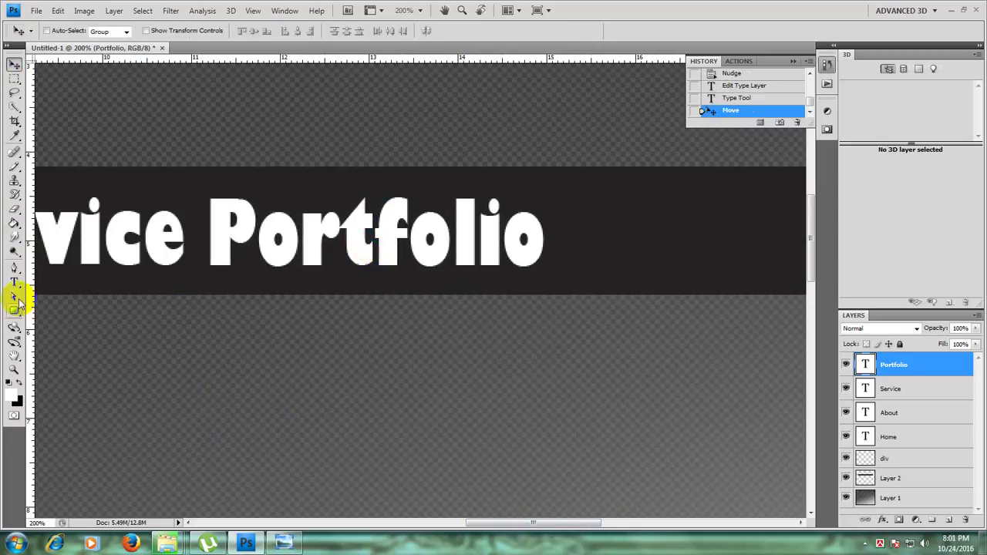
pyautogui.click(329, 447)
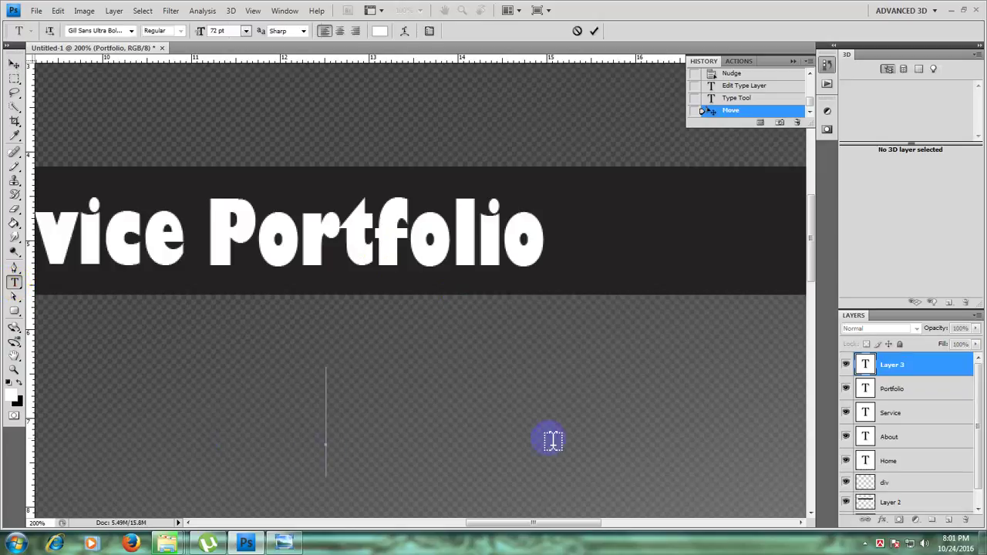
pyautogui.write('Contact')
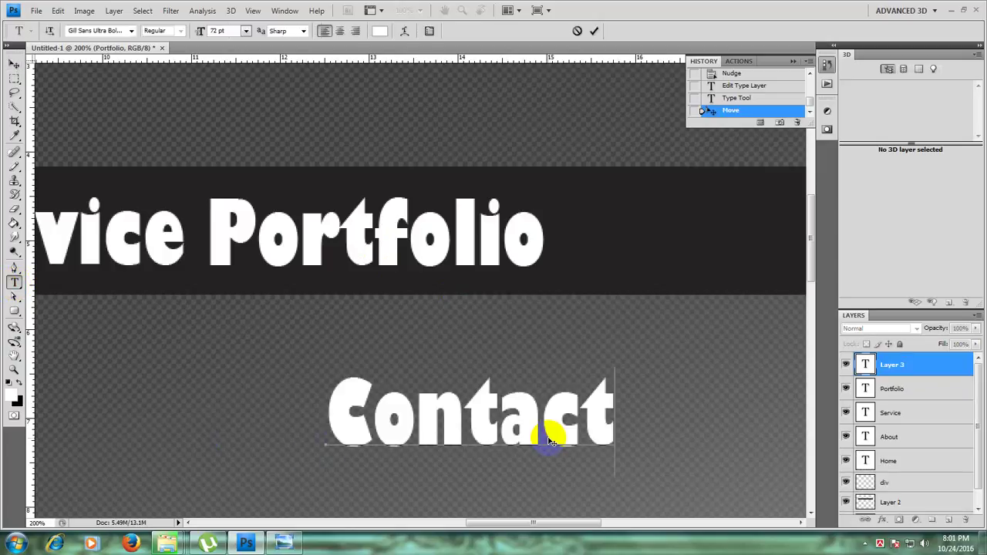
pyautogui.click(15, 64)
pyautogui.moveTo(440, 396); pyautogui.dragTo(710, 237)
pyautogui.moveTo(482, 523); pyautogui.dragTo(539, 523)
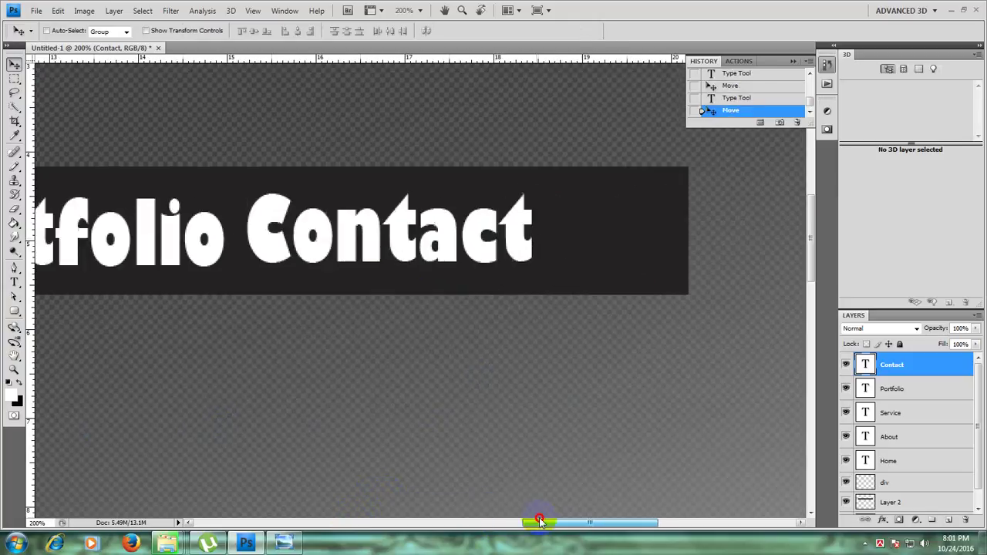
pyautogui.moveTo(394, 264); pyautogui.dragTo(405, 263)
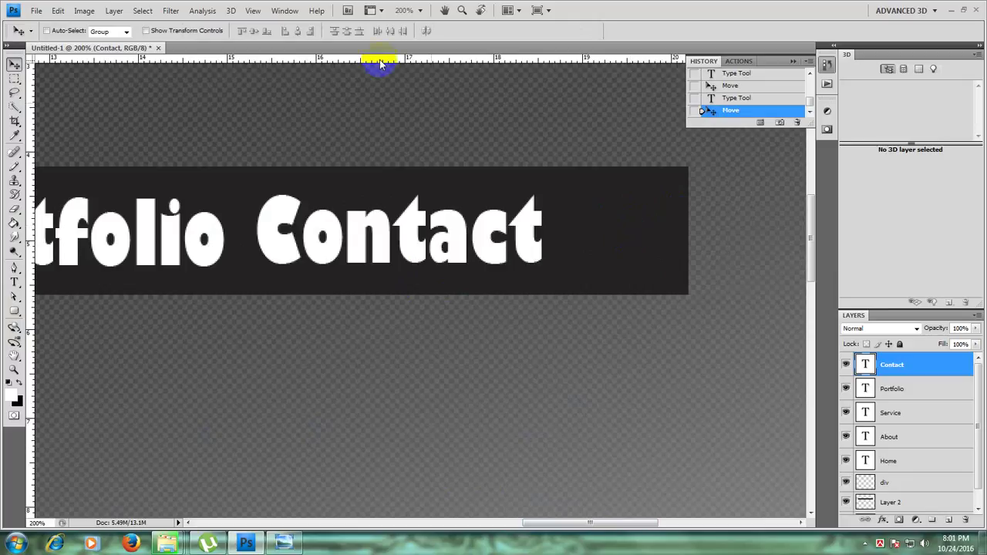
# Step: Draw a white magnifying-glass custom shape at 40% opacity and position it on the bar to the right of Contact
pyautogui.moveTo(14, 310); pyautogui.dragTo(55, 369)
pyautogui.click(257, 31)
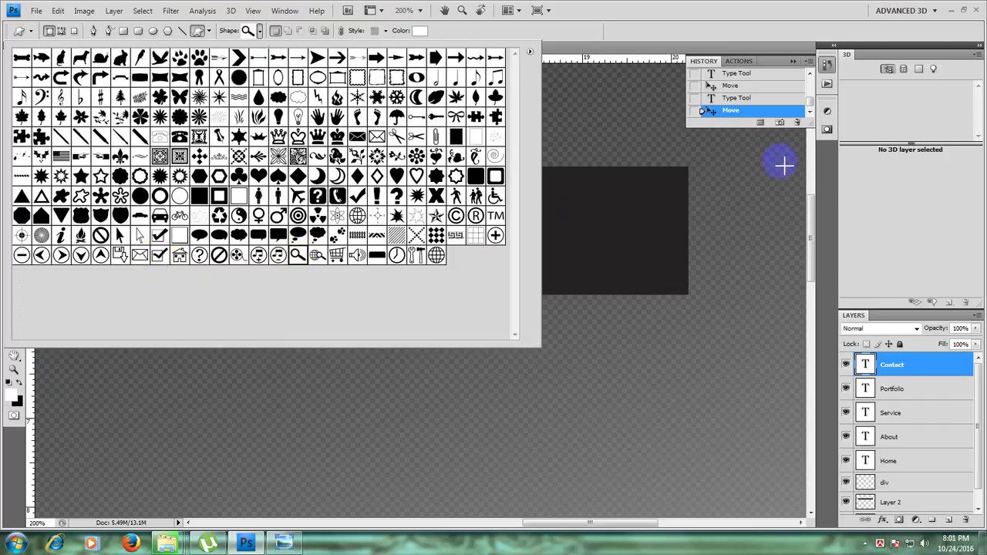
pyautogui.moveTo(595, 183); pyautogui.dragTo(630, 242)
pyautogui.click(13, 63)
pyautogui.click(646, 212)
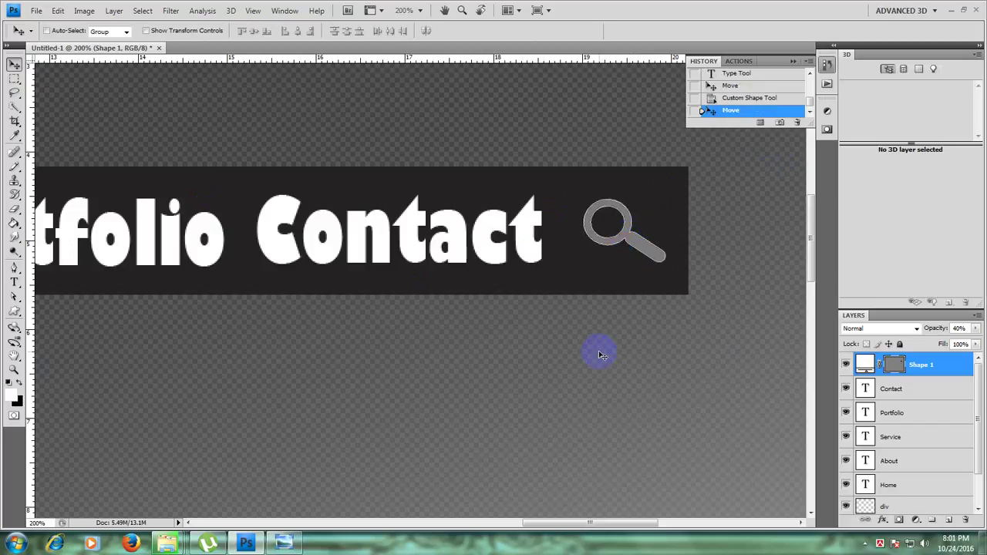
# Step: Try to duplicate the div layer's divider and place the copy between About and Service
pyautogui.hotkey('ctrl', '-')
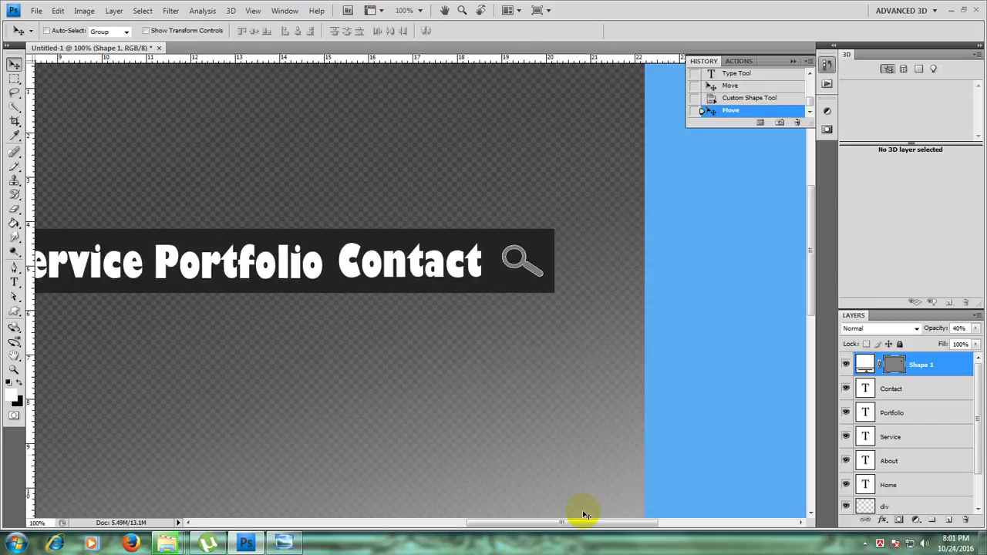
pyautogui.moveTo(584, 515); pyautogui.dragTo(467, 522)
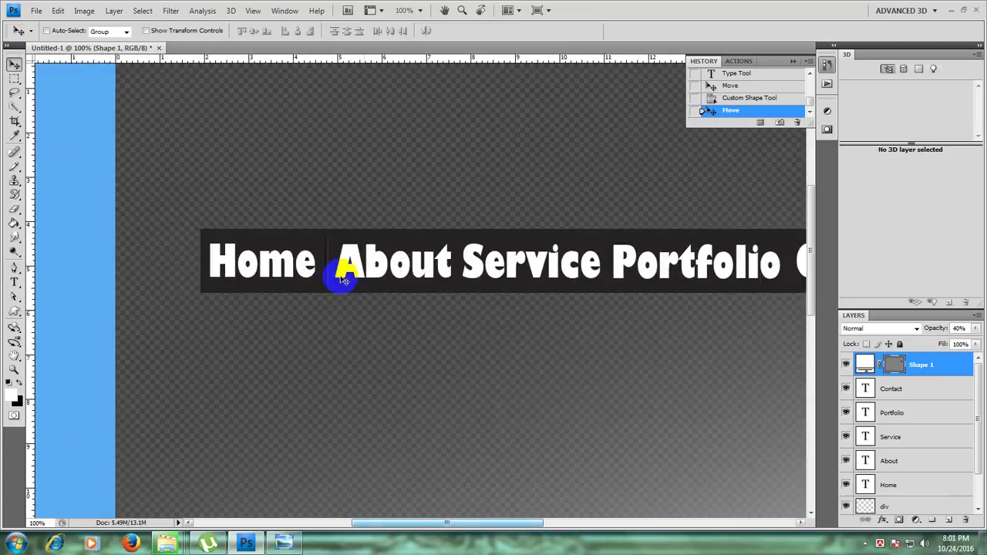
pyautogui.scroll(-2, 903, 467)
pyautogui.click(888, 466)
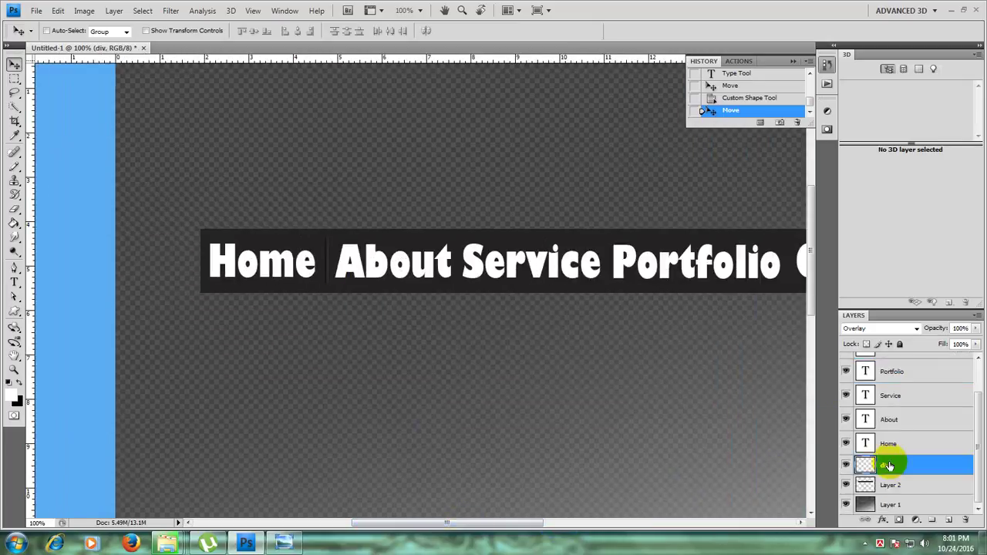
pyautogui.click(333, 271)
pyautogui.moveTo(327, 259); pyautogui.dragTo(461, 262)
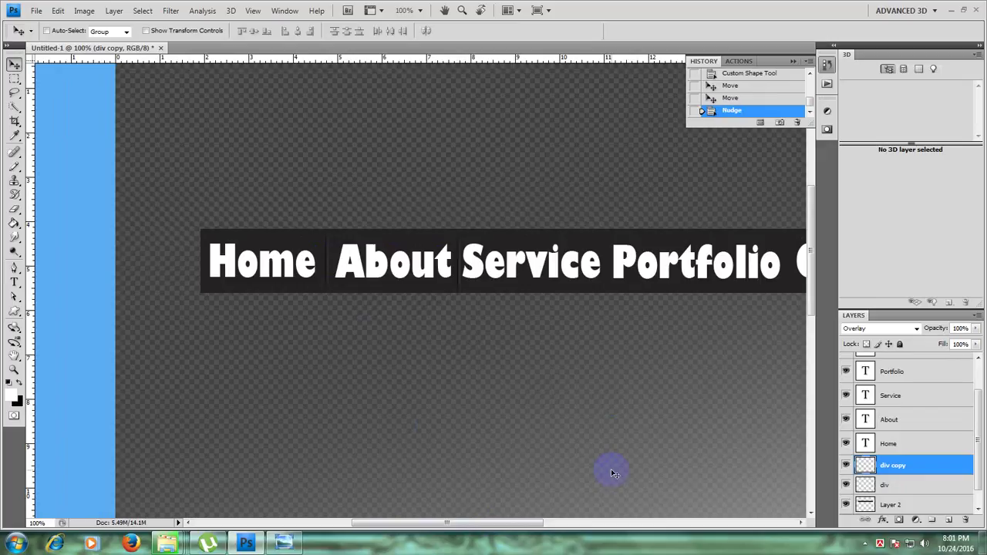
# Step: Revert the document to the history state where the custom shape was drawn
pyautogui.click(730, 99)
pyautogui.click(740, 84)
pyautogui.click(744, 73)
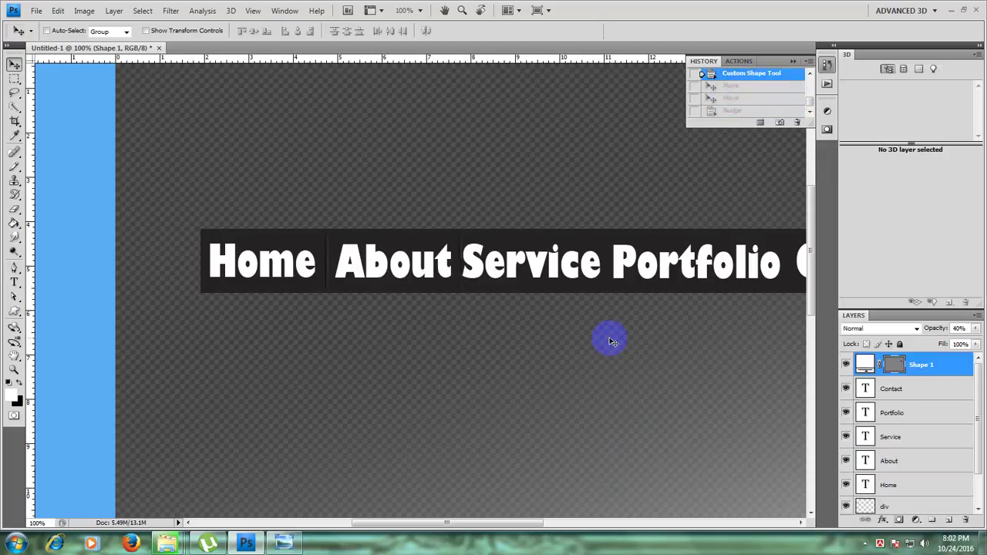
# Step: Duplicate the div layer's divider and nudge the copy horizontally into the gap between About and Service
pyautogui.hotkey('ctrl', '+')
pyautogui.hotkey('ctrl', '+')
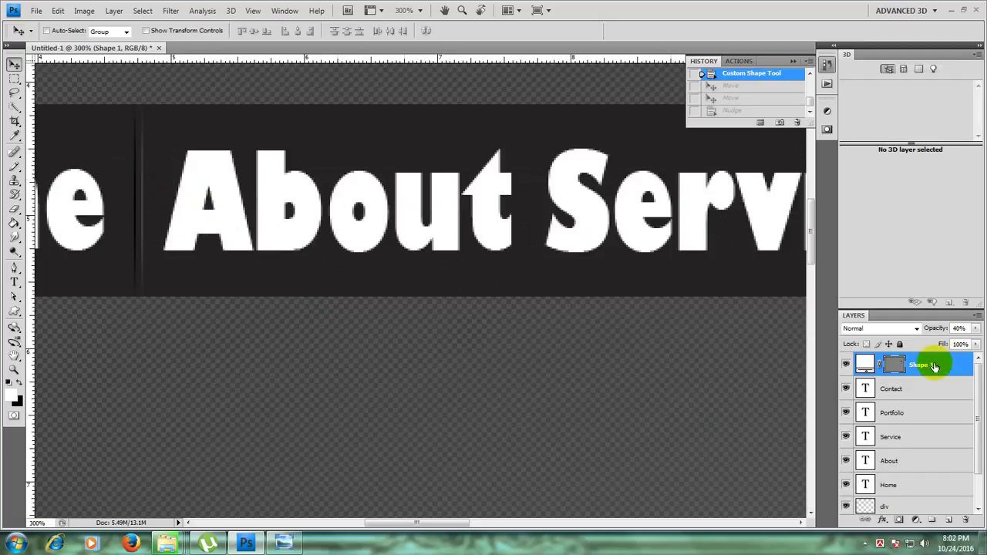
pyautogui.click(888, 506)
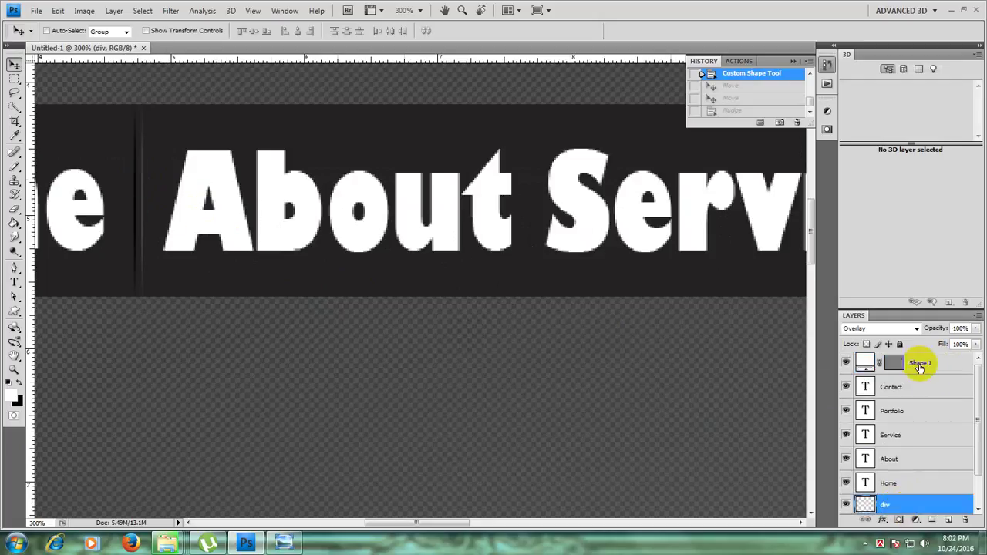
pyautogui.moveTo(920, 367); pyautogui.dragTo(873, 522)
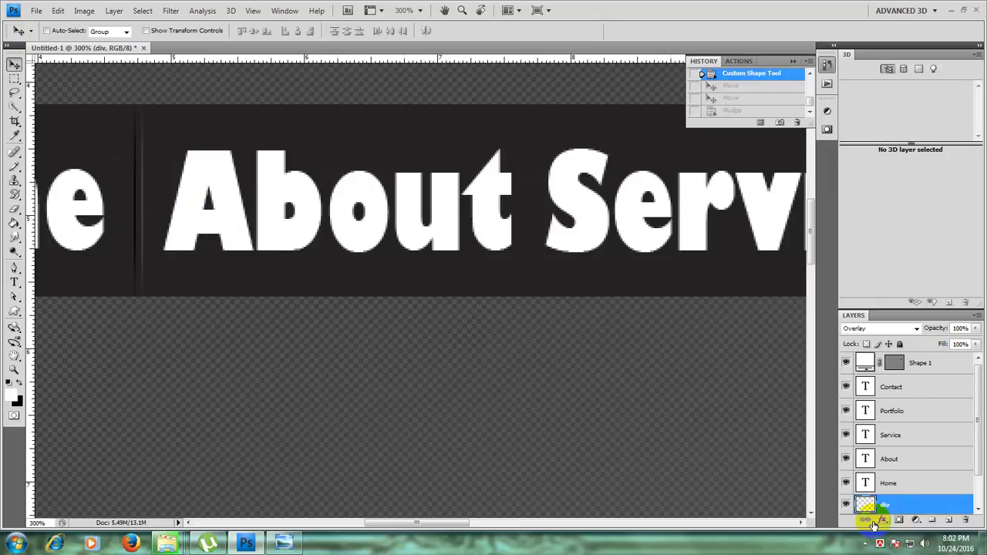
pyautogui.hotkey('ctrl', 'j')
pyautogui.press('Right')
pyautogui.press('Right')
pyautogui.press('Right')
pyautogui.press('Right')
pyautogui.press('Right')
pyautogui.press('Right')
pyautogui.press('Right')
pyautogui.press('Right')
pyautogui.press('Right')
pyautogui.press('Right')
pyautogui.press('Right')
pyautogui.press('Right')
pyautogui.press('Right')
pyautogui.press('Right')
pyautogui.press('Right')
pyautogui.press('Right')
pyautogui.press('Right')
pyautogui.press('Right')
pyautogui.press('Right')
pyautogui.press('Right')
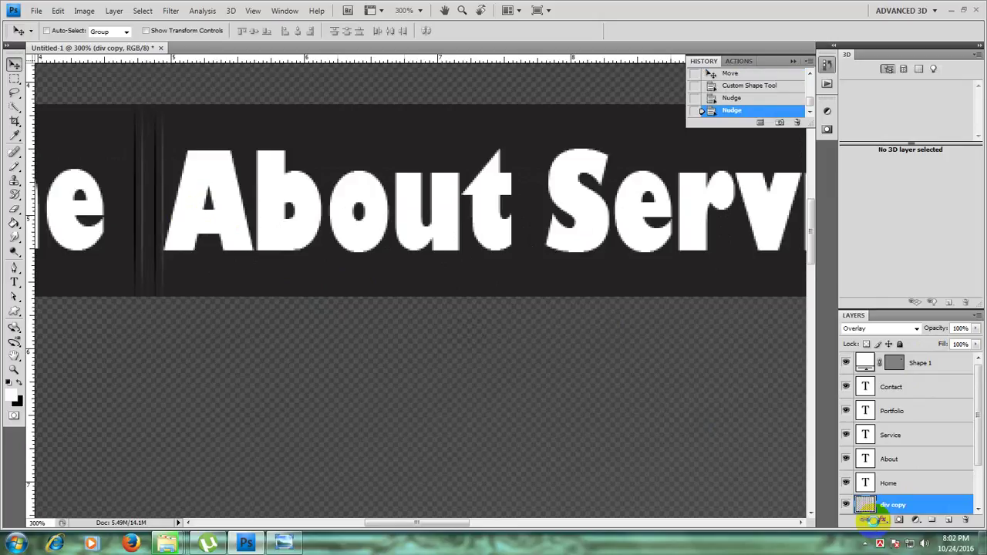
pyautogui.press('Right')
pyautogui.press('Right')
pyautogui.press('Right')
pyautogui.press('Right')
pyautogui.press('Right')
pyautogui.press('Right')
pyautogui.press('Right')
pyautogui.press('Right')
pyautogui.press('Right')
pyautogui.press('Right')
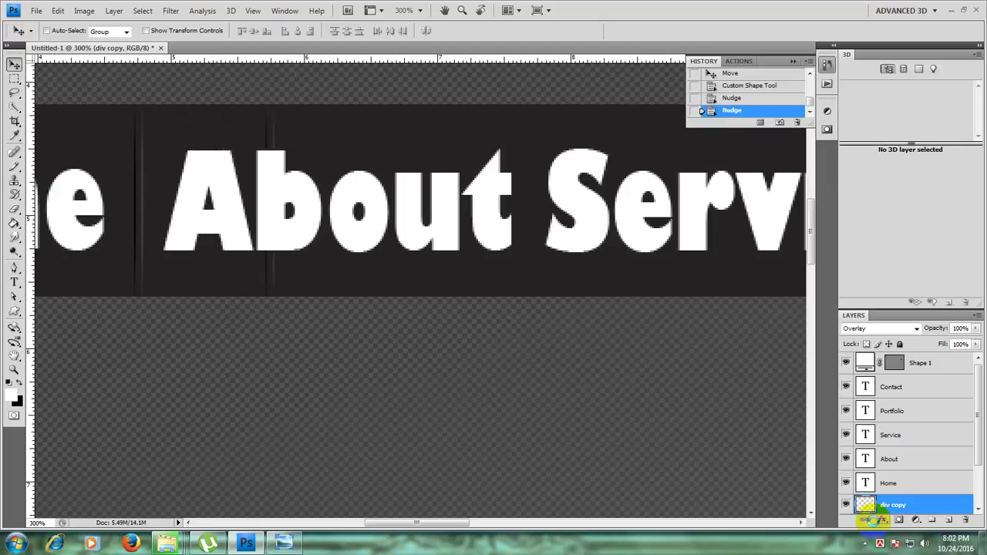
pyautogui.press('Right')
pyautogui.press('Right')
pyautogui.press('Right')
pyautogui.press('Right')
pyautogui.press('Right')
pyautogui.press('Right')
pyautogui.press('Right')
pyautogui.press('Right')
pyautogui.press('Right')
pyautogui.press('Right')
pyautogui.press('Right')
pyautogui.press('Right')
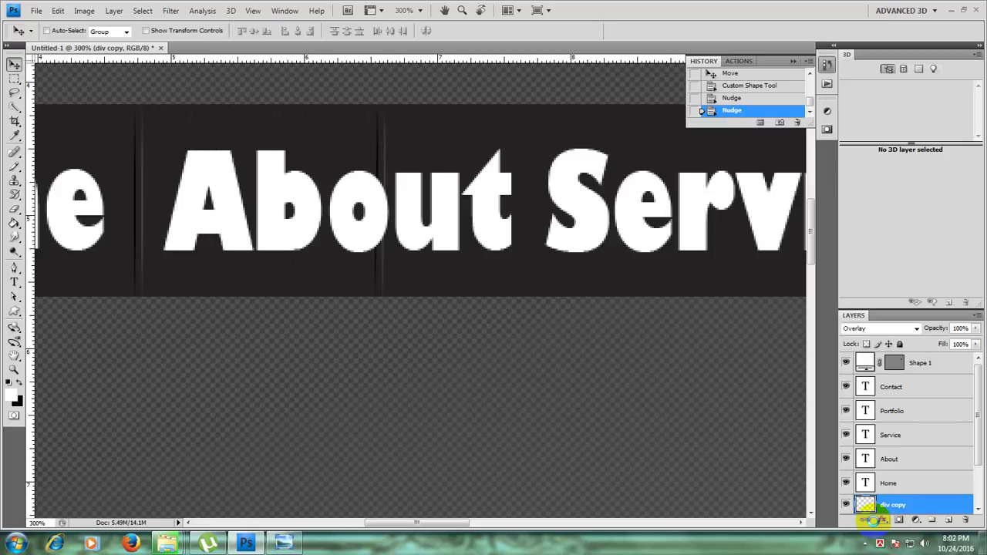
pyautogui.press('Right')
pyautogui.press('Right')
pyautogui.press('Right')
pyautogui.press('Right')
pyautogui.press('Right')
pyautogui.press('Right')
pyautogui.press('Right')
pyautogui.press('Right')
pyautogui.press('Right')
pyautogui.press('Right')
pyautogui.press('Right')
pyautogui.press('Right')
pyautogui.press('Right')
pyautogui.press('Right')
pyautogui.press('Right')
pyautogui.press('Right')
pyautogui.press('Right')
pyautogui.press('Right')
pyautogui.press('Right')
pyautogui.press('Right')
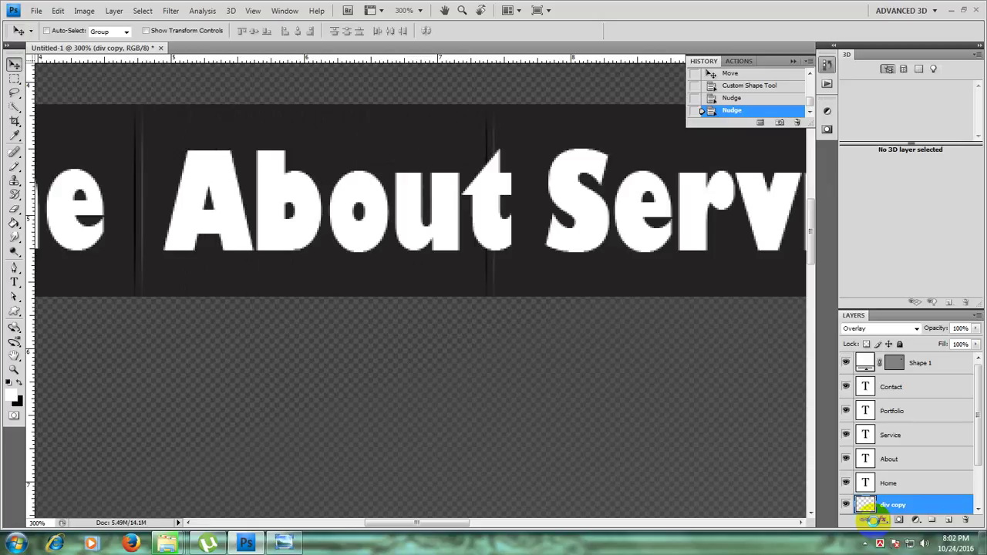
pyautogui.press('Right')
pyautogui.press('Right')
pyautogui.press('Right')
pyautogui.press('Right')
pyautogui.press('Right')
pyautogui.press('Right')
pyautogui.press('Right')
pyautogui.press('Right')
pyautogui.press('Right')
pyautogui.press('Right')
pyautogui.press('Right')
pyautogui.press('Right')
pyautogui.press('Right')
pyautogui.press('Right')
pyautogui.press('Right')
pyautogui.press('Right')
pyautogui.press('Right')
pyautogui.press('Right')
pyautogui.press('Right')
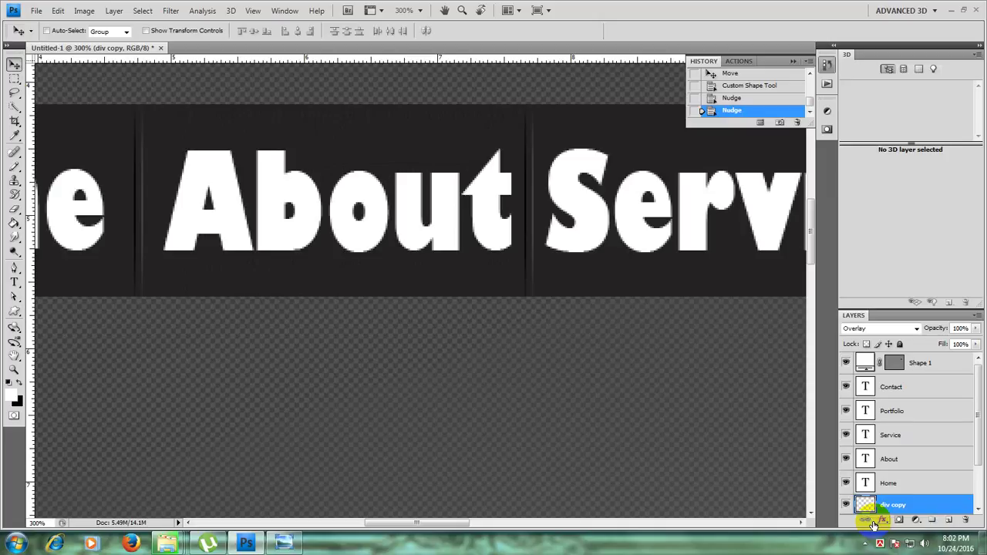
# Step: Duplicate the divider between About and Service and nudge the copy horizontally into the gap between Service and Portfolio
pyautogui.hotkey('alt', 'Right')
pyautogui.press('Right')
pyautogui.press('Right')
pyautogui.press('Right')
pyautogui.press('Right')
pyautogui.press('Right')
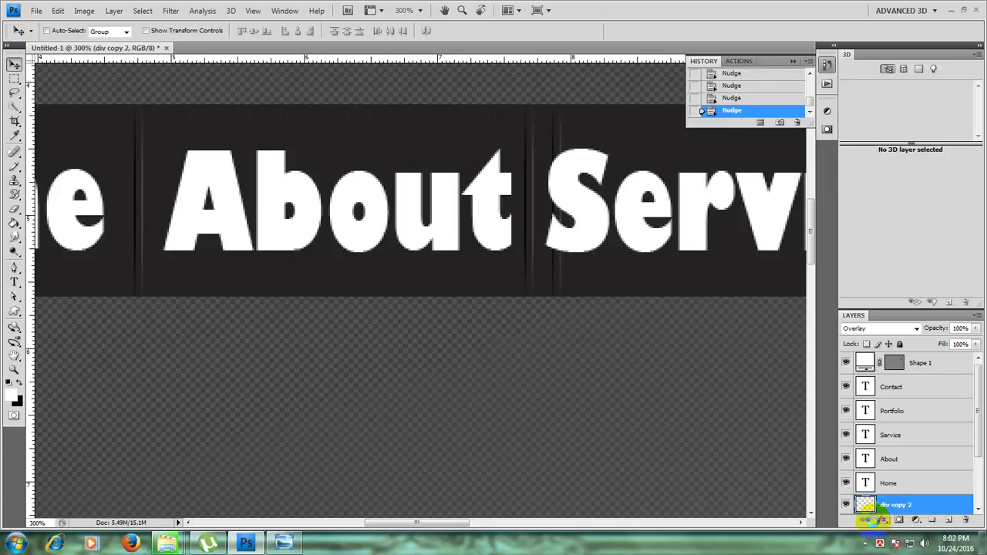
pyautogui.press('Right')
pyautogui.press('Right')
pyautogui.press('Right')
pyautogui.press('Right')
pyautogui.press('Right')
pyautogui.press('Right')
pyautogui.press('Right')
pyautogui.press('Right')
pyautogui.press('Right')
pyautogui.press('Right')
pyautogui.press('Right')
pyautogui.press('Right')
pyautogui.press('Right')
pyautogui.press('Right')
pyautogui.press('Right')
pyautogui.press('Right')
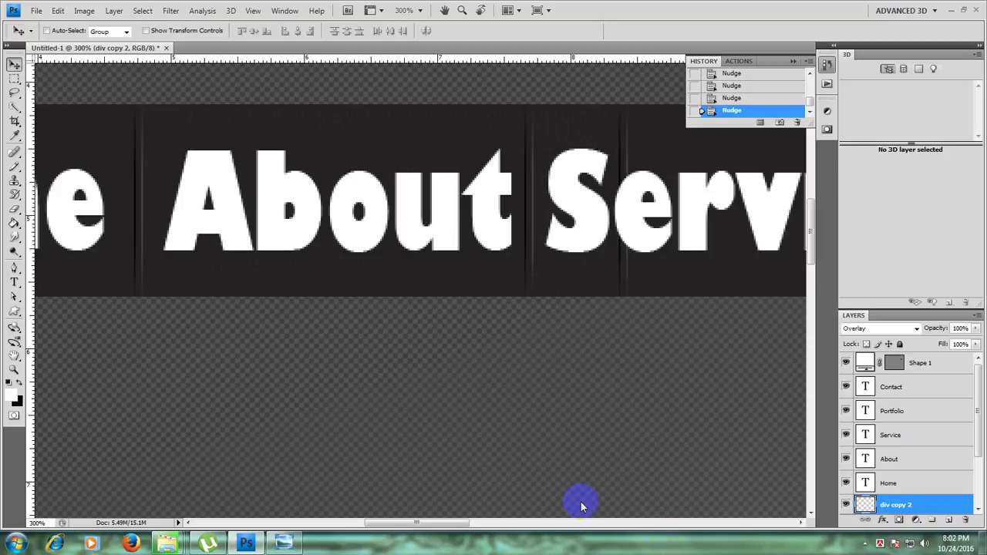
pyautogui.moveTo(442, 524); pyautogui.dragTo(502, 532)
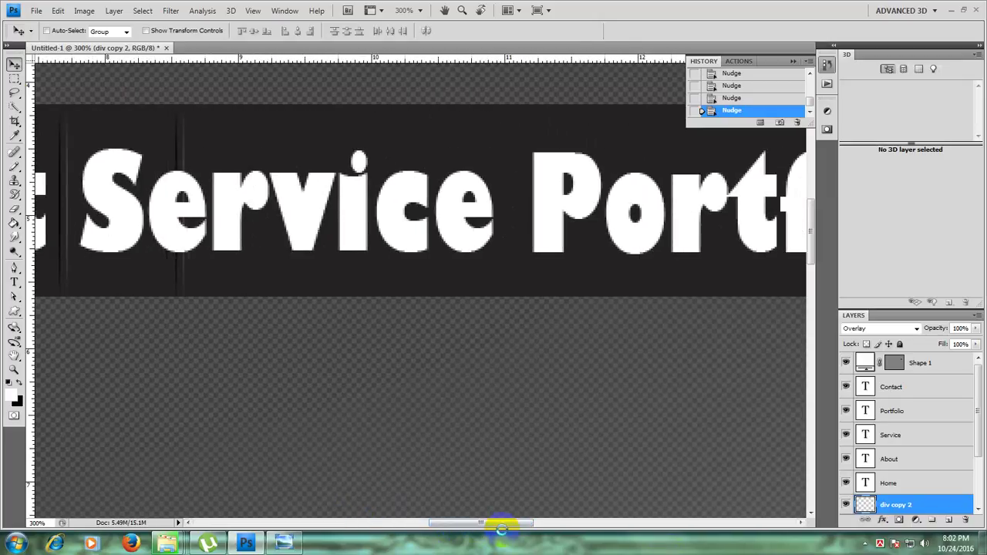
pyautogui.press('Right')
pyautogui.press('Right')
pyautogui.press('Right')
pyautogui.press('Right')
pyautogui.press('Right')
pyautogui.press('Right')
pyautogui.press('Right')
pyautogui.press('Right')
pyautogui.press('Right')
pyautogui.press('Right')
pyautogui.press('Right')
pyautogui.press('Right')
pyautogui.press('Right')
pyautogui.press('Right')
pyautogui.press('Right')
pyautogui.press('Right')
pyautogui.press('Right')
pyautogui.press('Right')
pyautogui.press('Right')
pyautogui.press('Right')
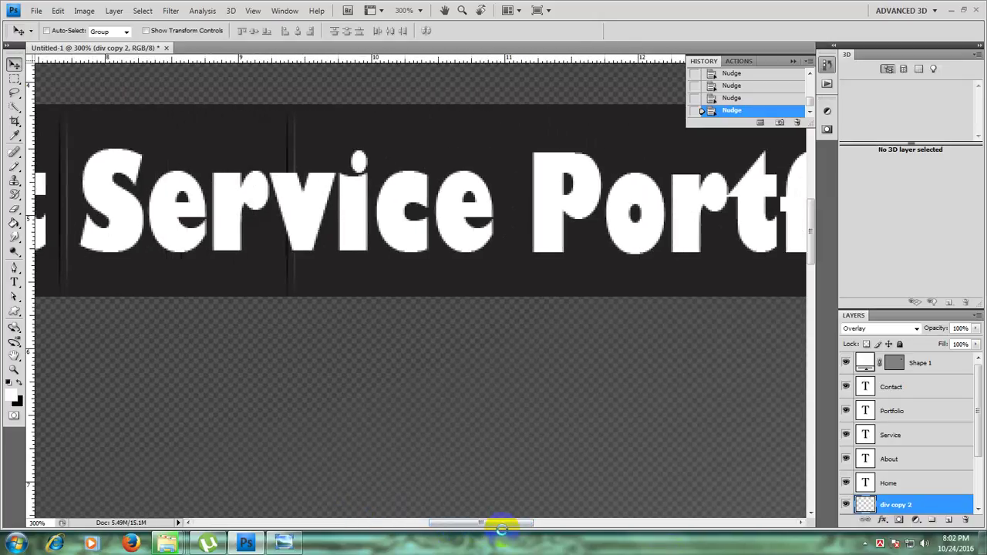
pyautogui.press('Right')
pyautogui.press('Right')
pyautogui.press('Right')
pyautogui.press('Right')
pyautogui.press('Right')
pyautogui.press('Right')
pyautogui.press('Right')
pyautogui.press('Right')
pyautogui.press('Right')
pyautogui.press('Right')
pyautogui.press('Right')
pyautogui.press('Right')
pyautogui.press('Right')
pyautogui.press('Right')
pyautogui.press('Right')
pyautogui.press('Right')
pyautogui.press('Right')
pyautogui.press('Right')
pyautogui.press('Right')
pyautogui.press('Right')
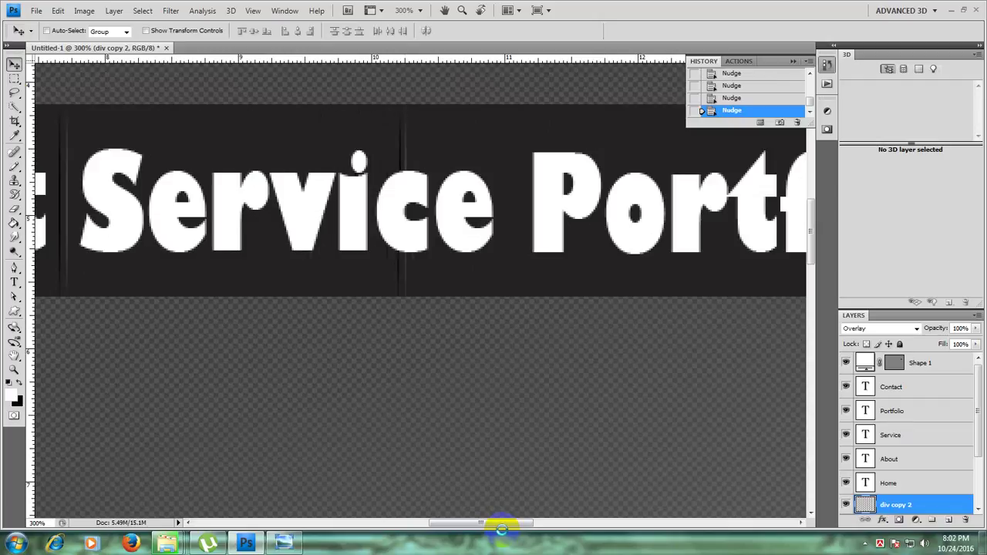
pyautogui.press('Right')
pyautogui.press('Right')
pyautogui.press('Right')
pyautogui.press('Right')
pyautogui.press('Right')
pyautogui.press('Right')
pyautogui.press('Right')
pyautogui.press('Right')
pyautogui.press('Right')
pyautogui.press('Right')
pyautogui.press('Right')
pyautogui.press('Right')
pyautogui.press('Right')
pyautogui.press('Right')
pyautogui.press('Right')
pyautogui.press('Right')
pyautogui.press('Right')
pyautogui.press('Right')
pyautogui.press('Right')
pyautogui.press('Right')
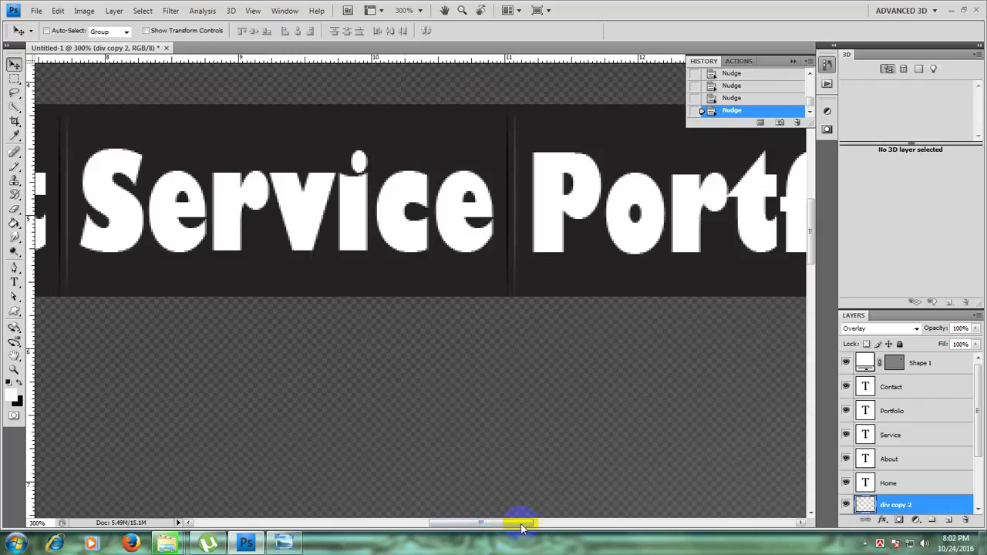
# Step: Duplicate the divider between Service and Portfolio and nudge the copy horizontally into the gap between Portfolio and Contact
pyautogui.moveTo(515, 522); pyautogui.dragTo(557, 527)
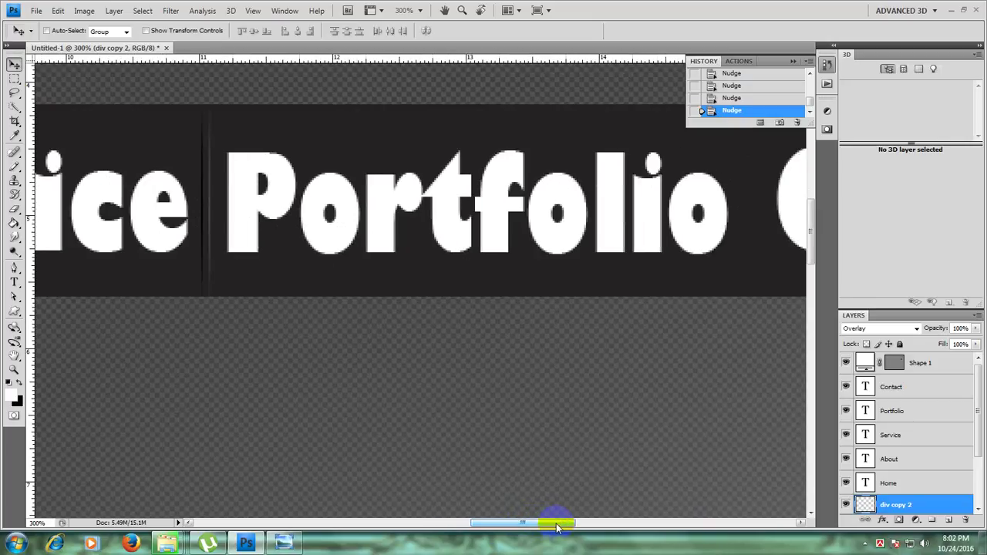
pyautogui.press('Right')
pyautogui.press('Right')
pyautogui.press('Right')
pyautogui.press('Right')
pyautogui.press('Right')
pyautogui.press('Right')
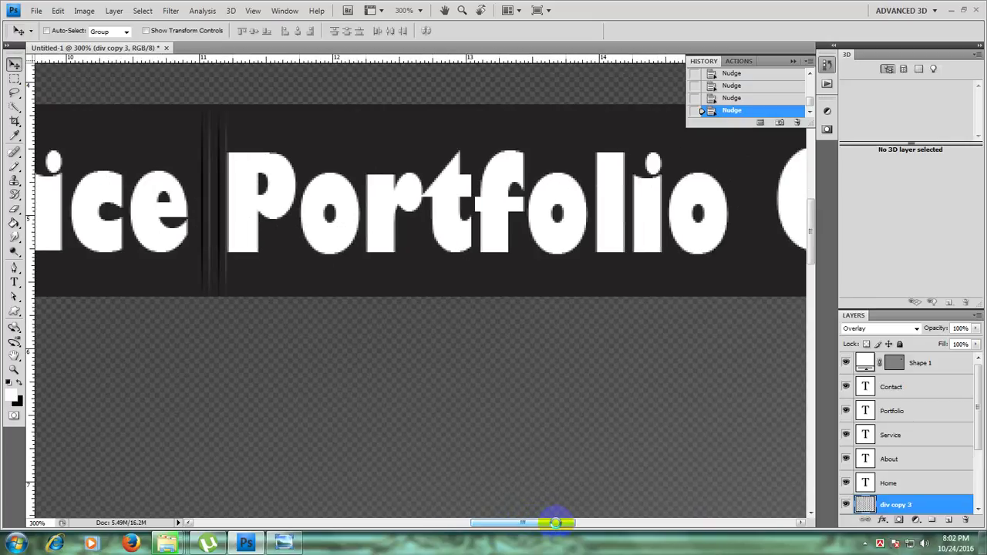
pyautogui.press('Right')
pyautogui.press('Right')
pyautogui.press('Right')
pyautogui.press('Right')
pyautogui.press('Right')
pyautogui.press('Right')
pyautogui.press('Right')
pyautogui.press('Right')
pyautogui.press('Right')
pyautogui.press('Right')
pyautogui.press('Right')
pyautogui.press('Right')
pyautogui.press('Right')
pyautogui.press('Right')
pyautogui.press('Right')
pyautogui.press('Right')
pyautogui.press('Right')
pyautogui.press('Right')
pyautogui.press('Right')
pyautogui.press('Right')
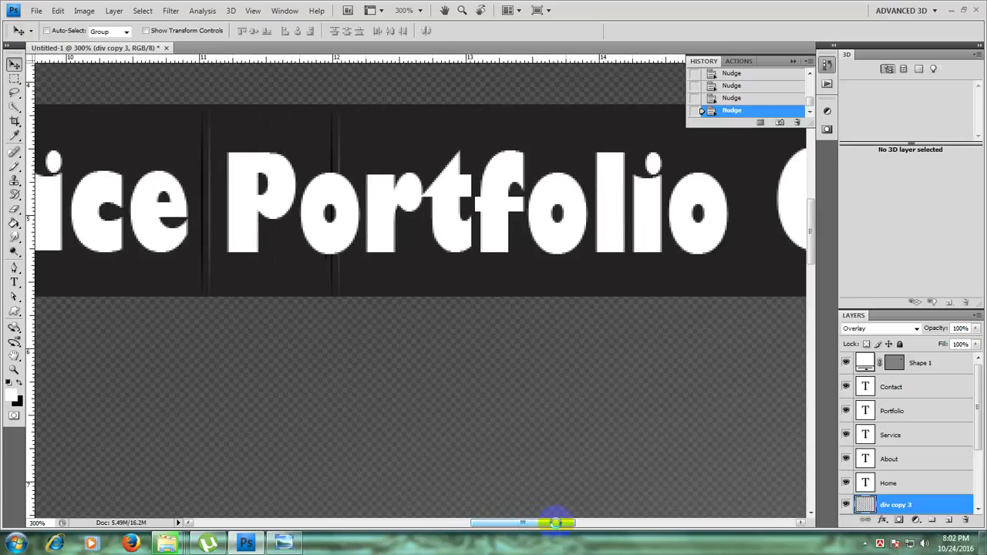
pyautogui.press('Right')
pyautogui.press('Right')
pyautogui.press('Right')
pyautogui.press('Right')
pyautogui.press('Right')
pyautogui.press('Right')
pyautogui.press('Right')
pyautogui.press('Right')
pyautogui.press('Right')
pyautogui.press('Right')
pyautogui.press('Right')
pyautogui.press('Right')
pyautogui.press('Right')
pyautogui.press('Right')
pyautogui.press('Right')
pyautogui.press('Right')
pyautogui.press('Right')
pyautogui.press('Right')
pyautogui.press('Right')
pyautogui.press('Right')
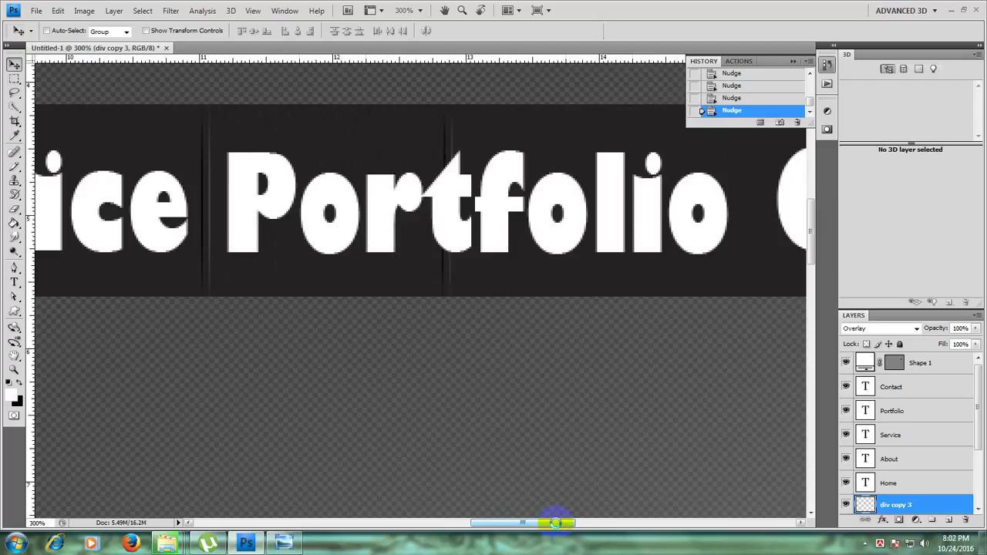
pyautogui.press('Right')
pyautogui.press('Right')
pyautogui.press('Right')
pyautogui.press('Right')
pyautogui.press('Right')
pyautogui.press('Right')
pyautogui.press('Right')
pyautogui.press('Right')
pyautogui.press('Right')
pyautogui.press('Right')
pyautogui.press('Right')
pyautogui.press('Right')
pyautogui.press('Right')
pyautogui.press('Right')
pyautogui.press('Right')
pyautogui.press('Right')
pyautogui.press('Right')
pyautogui.press('Right')
pyautogui.press('Right')
pyautogui.press('Right')
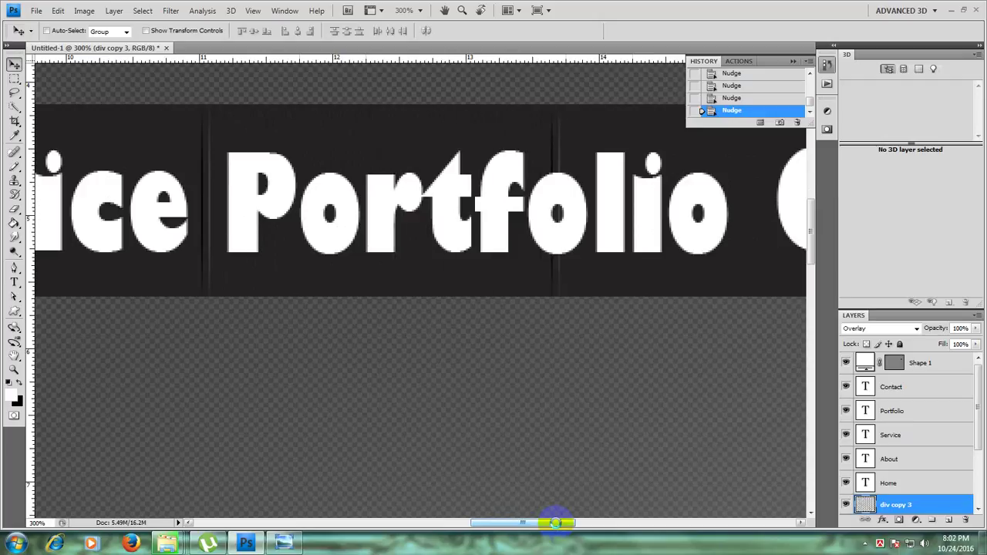
pyautogui.press('Right')
pyautogui.press('Right')
pyautogui.press('Right')
pyautogui.press('Right')
pyautogui.press('Right')
pyautogui.press('Right')
pyautogui.press('Right')
pyautogui.press('Right')
pyautogui.press('Right')
pyautogui.press('Right')
pyautogui.press('Right')
pyautogui.press('Right')
pyautogui.press('Right')
pyautogui.press('Right')
pyautogui.press('Right')
pyautogui.press('Right')
pyautogui.press('Right')
pyautogui.press('Right')
pyautogui.press('Right')
pyautogui.press('Right')
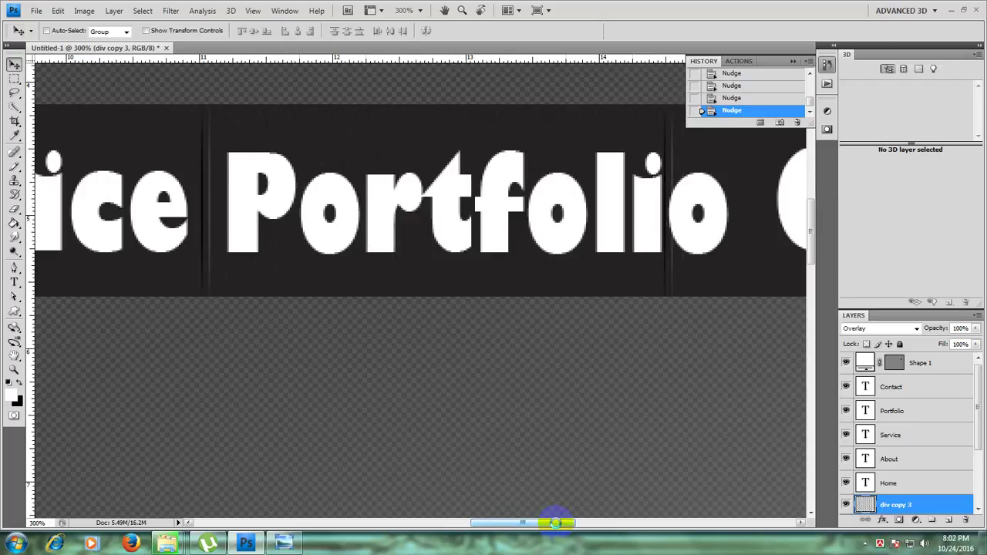
pyautogui.press('Right')
pyautogui.press('Right')
pyautogui.press('Right')
pyautogui.press('Right')
pyautogui.press('Right')
pyautogui.press('Right')
pyautogui.press('Right')
pyautogui.press('Right')
pyautogui.press('Right')
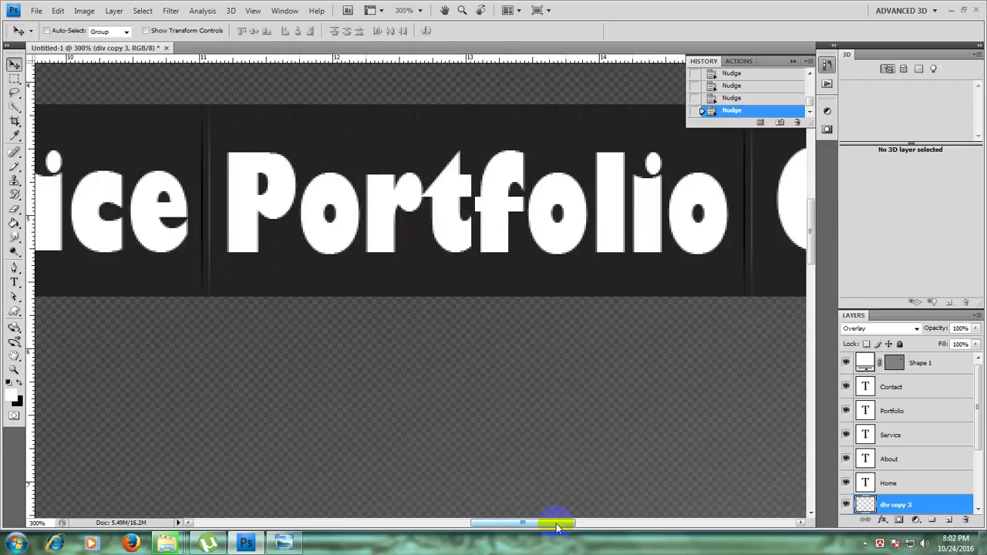
# Step: Duplicate the divider between Portfolio and Contact and nudge the copy horizontally into the gap between Contact and the search icon
pyautogui.moveTo(522, 528); pyautogui.dragTo(606, 528)
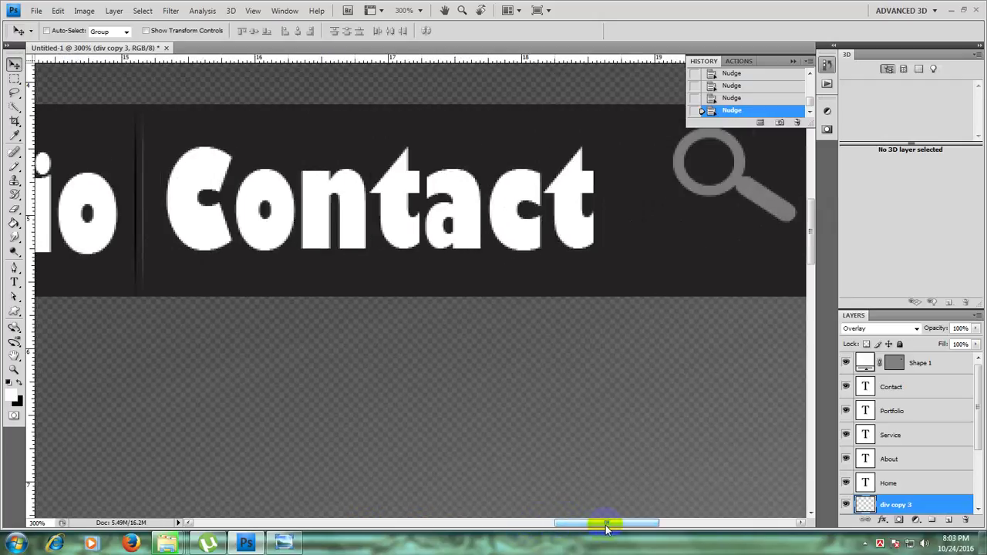
pyautogui.press('Right')
pyautogui.press('Right')
pyautogui.press('Right')
pyautogui.press('Right')
pyautogui.press('Right')
pyautogui.press('Right')
pyautogui.press('Right')
pyautogui.press('Right')
pyautogui.press('Right')
pyautogui.press('Right')
pyautogui.press('Right')
pyautogui.press('Right')
pyautogui.press('Right')
pyautogui.press('Right')
pyautogui.press('Right')
pyautogui.press('Right')
pyautogui.press('Right')
pyautogui.press('Right')
pyautogui.press('Right')
pyautogui.press('Right')
pyautogui.press('Right')
pyautogui.press('Right')
pyautogui.press('Right')
pyautogui.press('Right')
pyautogui.press('Right')
pyautogui.press('Right')
pyautogui.press('Right')
pyautogui.press('Right')
pyautogui.press('Right')
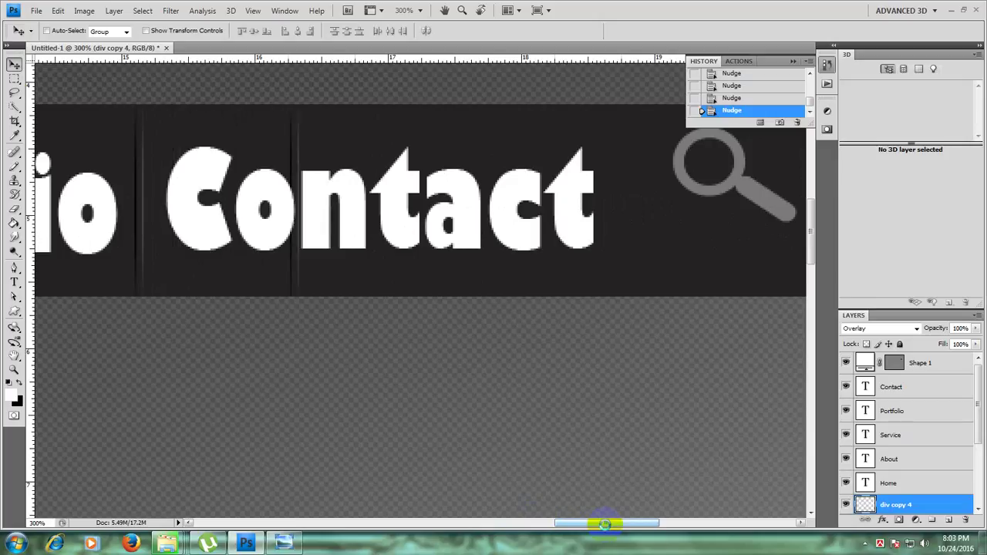
pyautogui.press('Right')
pyautogui.press('Right')
pyautogui.press('Right')
pyautogui.press('Right')
pyautogui.press('Right')
pyautogui.press('Right')
pyautogui.press('Right')
pyautogui.press('Right')
pyautogui.press('Right')
pyautogui.press('Right')
pyautogui.press('Right')
pyautogui.press('Right')
pyautogui.press('Right')
pyautogui.press('Right')
pyautogui.press('Right')
pyautogui.press('Right')
pyautogui.press('Right')
pyautogui.press('Right')
pyautogui.press('Right')
pyautogui.press('Right')
pyautogui.press('Right')
pyautogui.press('Right')
pyautogui.press('Right')
pyautogui.press('Right')
pyautogui.press('Right')
pyautogui.press('Right')
pyautogui.press('Right')
pyautogui.press('Right')
pyautogui.press('Right')
pyautogui.press('Right')
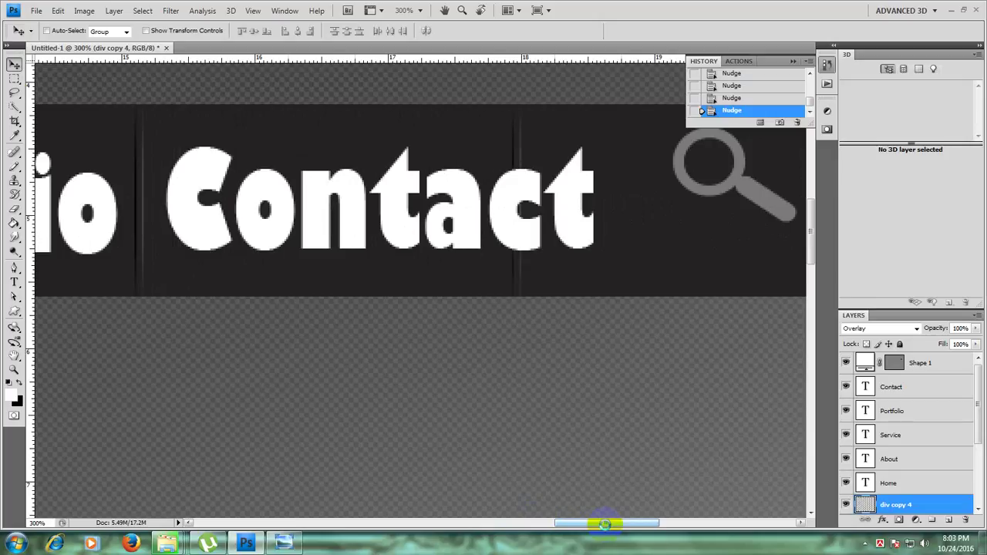
pyautogui.press('Right')
pyautogui.press('Right')
pyautogui.press('Right')
pyautogui.press('Right')
pyautogui.press('Right')
pyautogui.press('Right')
pyautogui.press('Right')
pyautogui.press('Right')
pyautogui.press('Right')
pyautogui.press('Right')
pyautogui.press('Right')
pyautogui.press('Right')
pyautogui.press('Right')
pyautogui.press('Right')
pyautogui.press('Right')
pyautogui.press('Right')
pyautogui.press('Right')
pyautogui.press('Right')
pyautogui.press('Right')
pyautogui.press('Right')
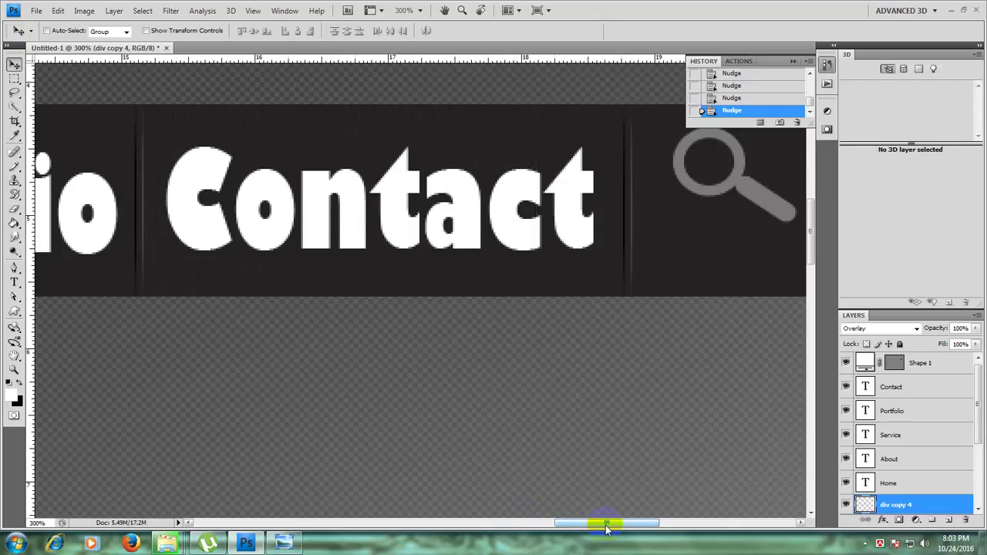
pyautogui.press('Right')
pyautogui.press('Right')
pyautogui.press('Right')
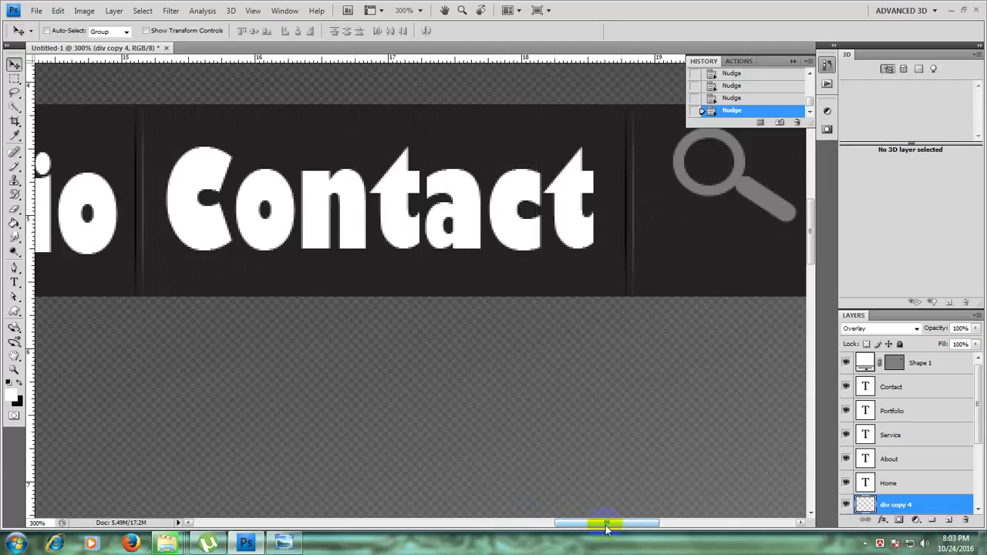
# Step: Move the search icon on the Shape 1 layer down so it sits vertically centred in the navigation bar
pyautogui.moveTo(592, 531); pyautogui.dragTo(617, 527)
pyautogui.click(904, 364)
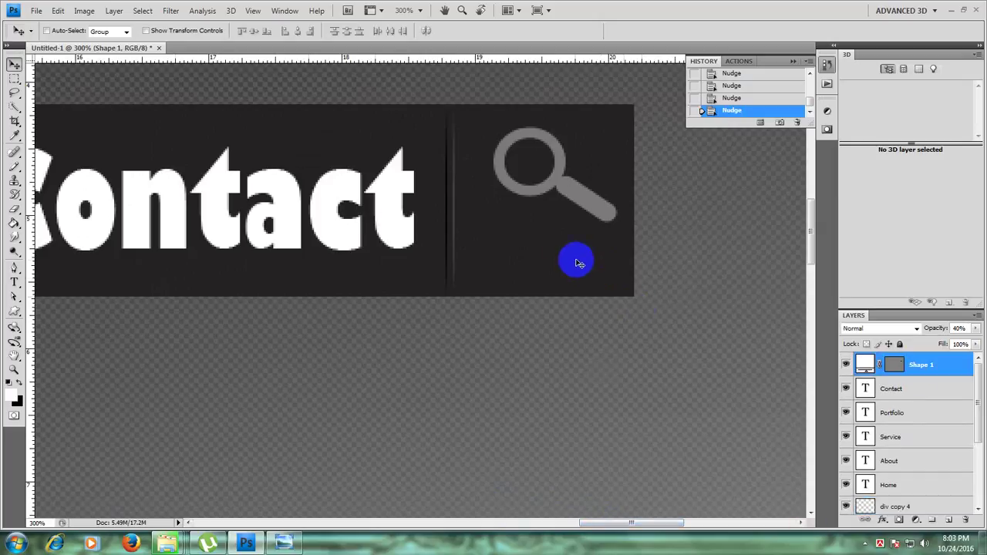
pyautogui.moveTo(555, 191); pyautogui.dragTo(552, 213)
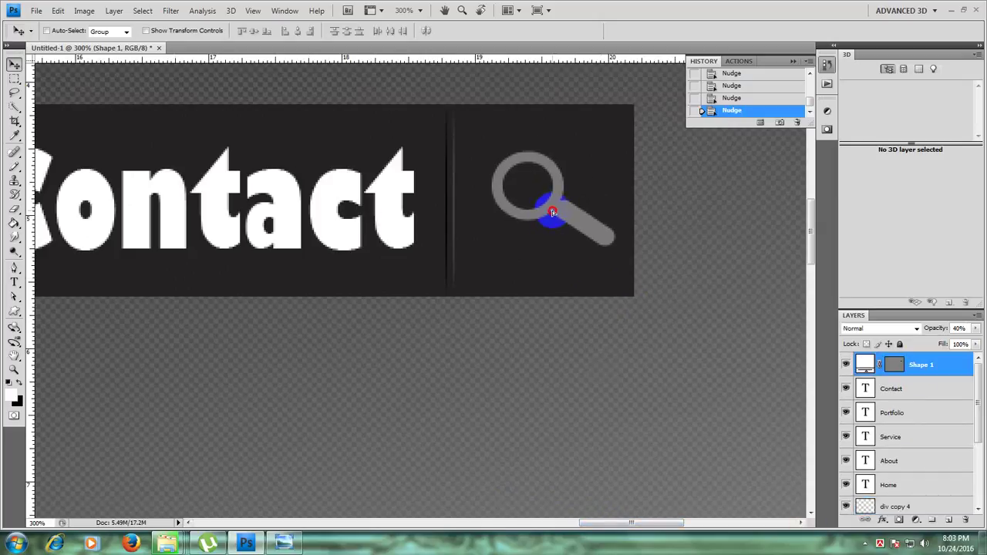
# Step: Select the Home text layer and show the layer style presets
pyautogui.hotkey('ctrl', '-')
pyautogui.hotkey('ctrl', '-')
pyautogui.hotkey('ctrl', '-')
pyautogui.hotkey('ctrl', '-')
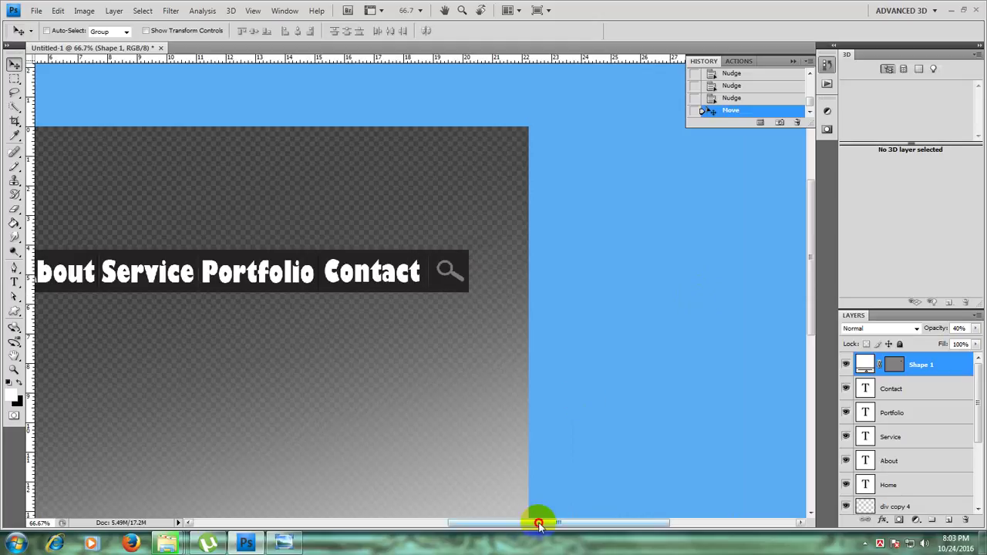
pyautogui.moveTo(538, 525); pyautogui.dragTo(450, 523)
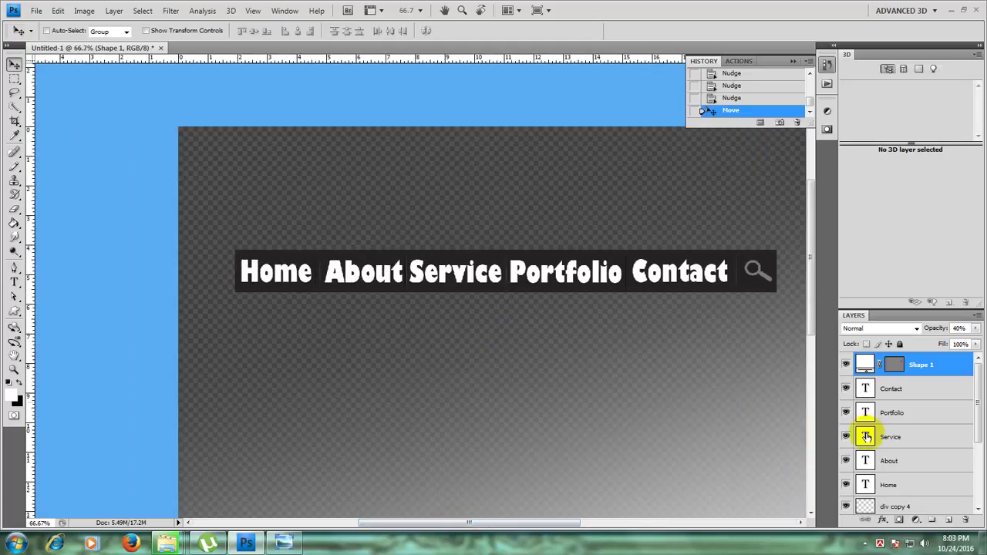
pyautogui.click(899, 487)
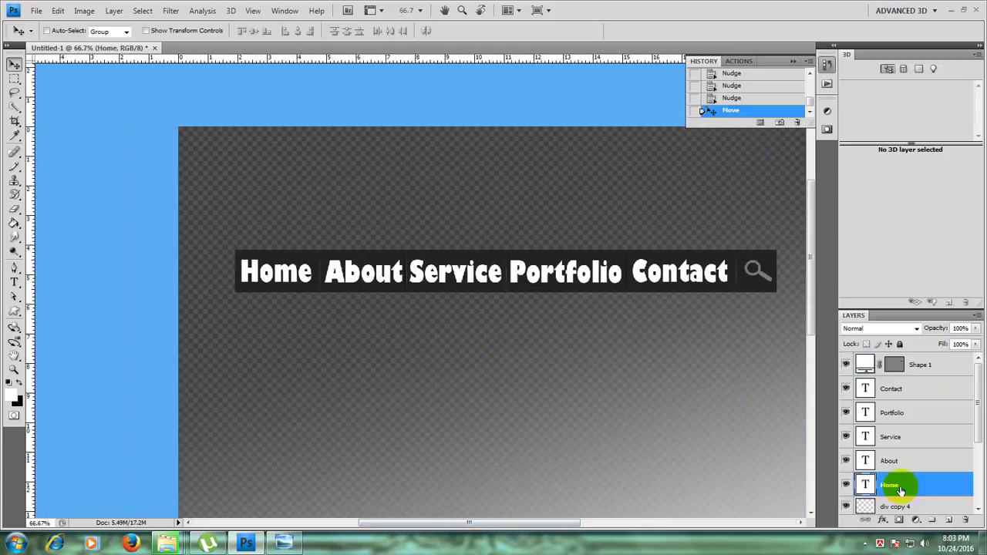
pyautogui.click(284, 12)
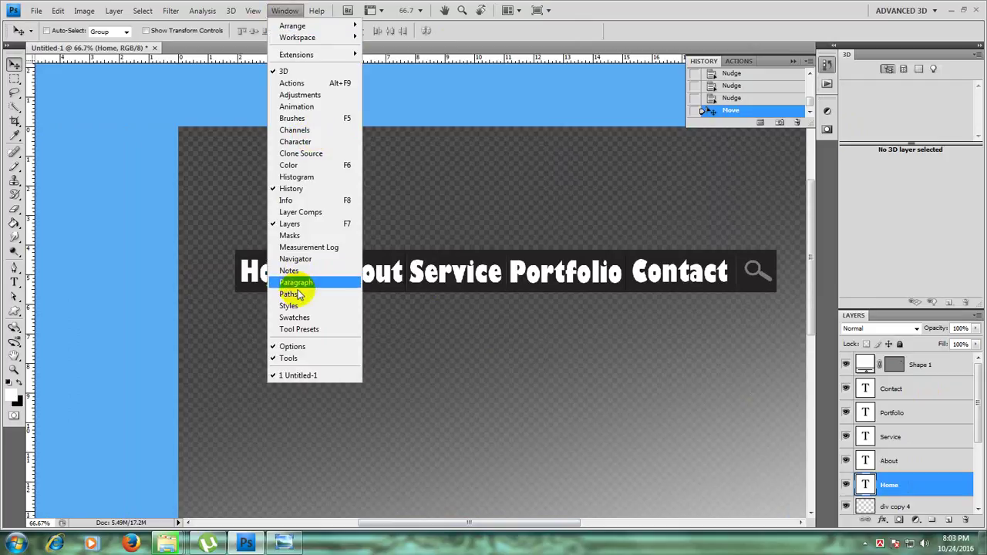
pyautogui.click(297, 309)
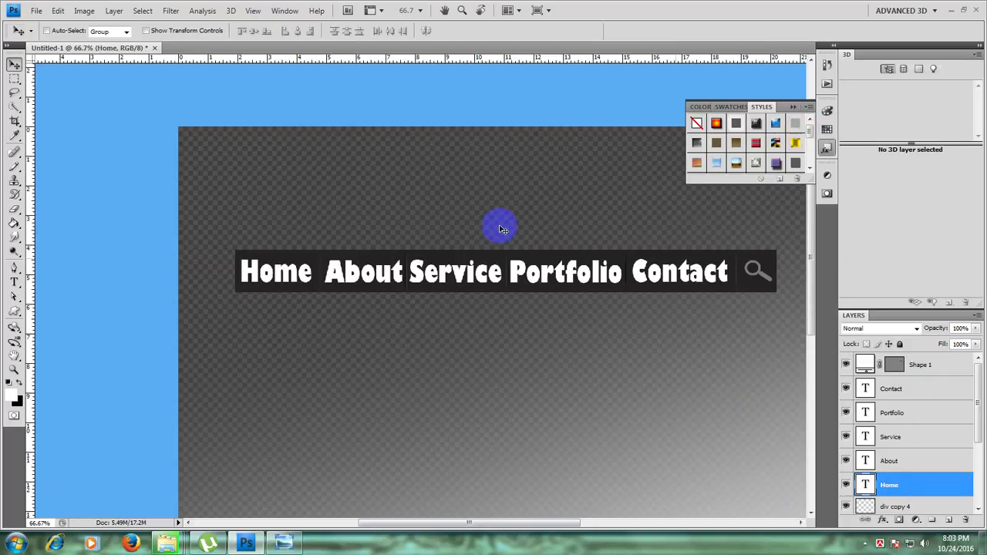
# Step: Fill the navigation bar background on Layer 2 with violet-blue #4800ff using the Paint Bucket
pyautogui.hotkey('ctrl', '1')
pyautogui.hotkey('ctrl', '=')
pyautogui.hotkey('ctrl', '=')
pyautogui.hotkey('ctrl', '=')
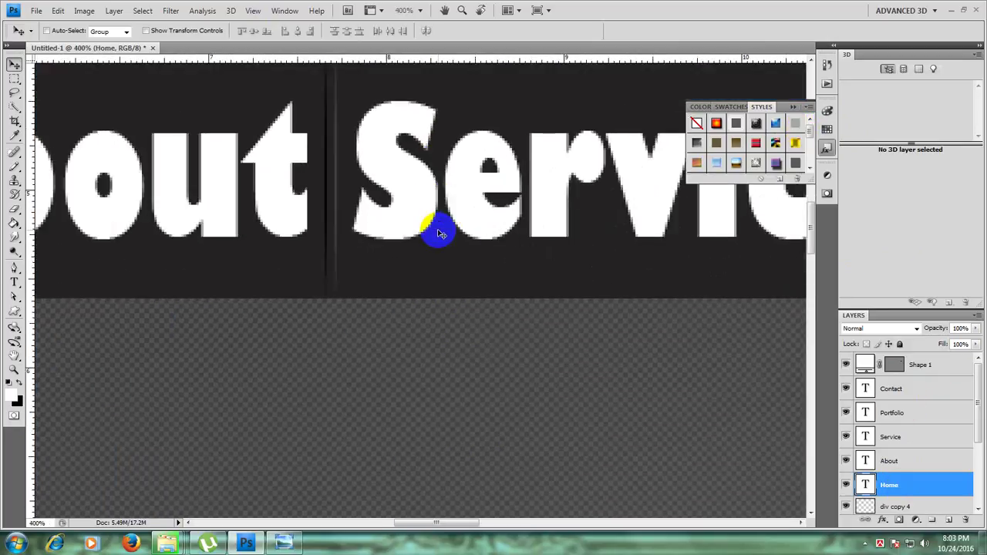
pyautogui.scroll(1, 429, 300)
pyautogui.scroll(1, 430, 303)
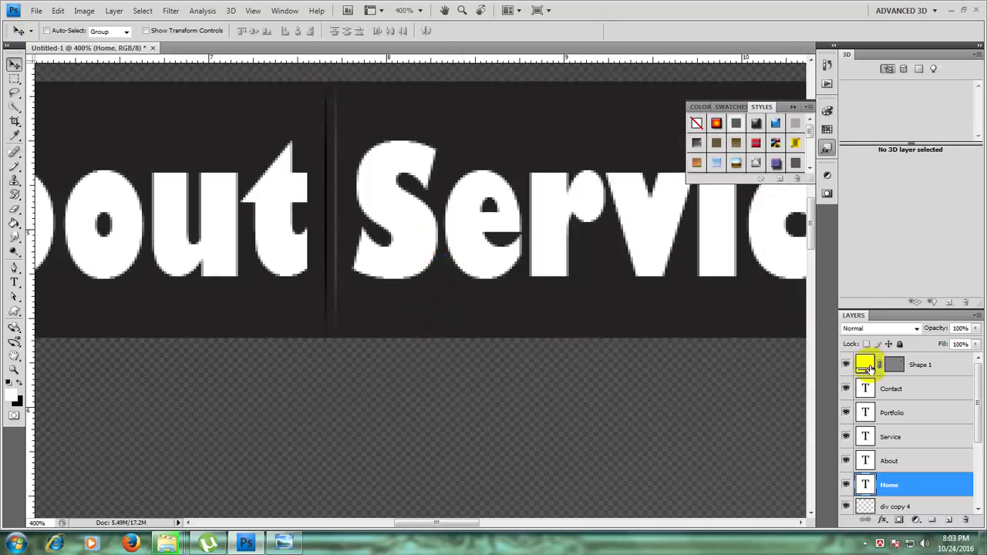
pyautogui.scroll(-3, 923, 379)
pyautogui.click(887, 486)
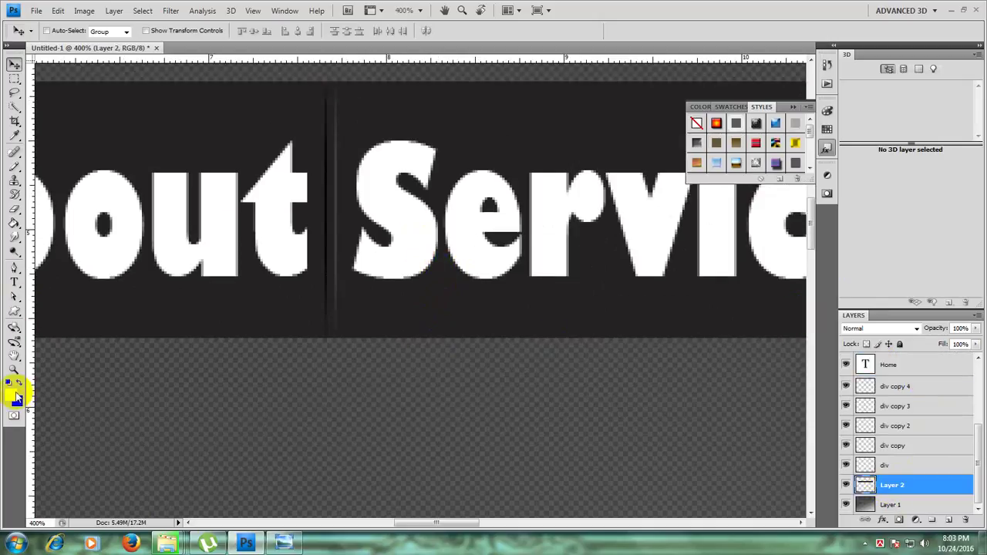
pyautogui.click(15, 396)
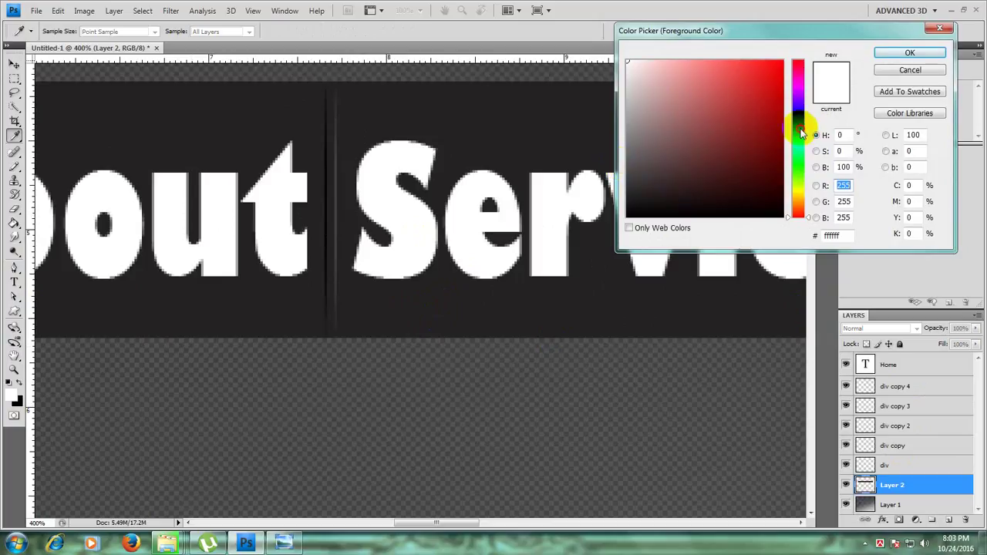
pyautogui.moveTo(802, 132); pyautogui.dragTo(802, 105)
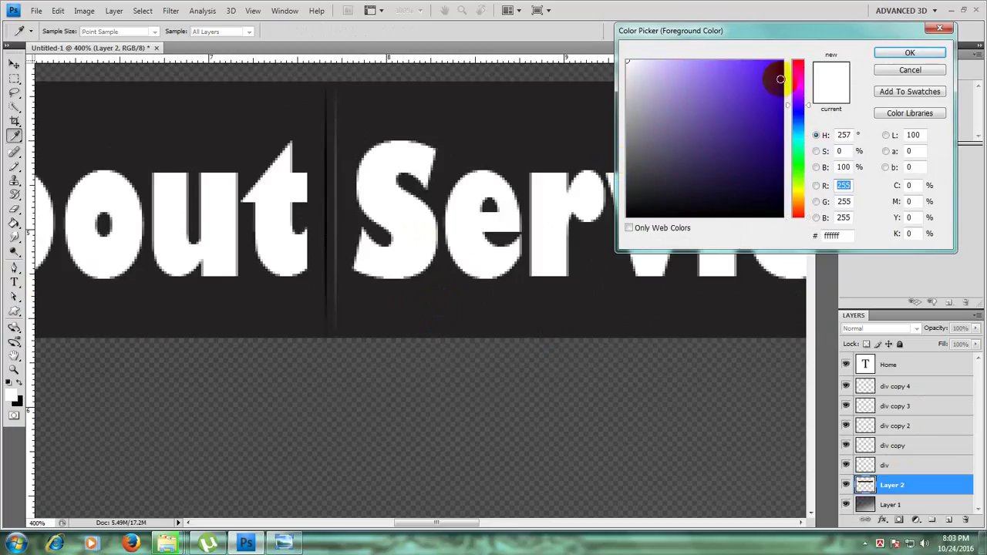
pyautogui.click(781, 79)
pyautogui.click(914, 52)
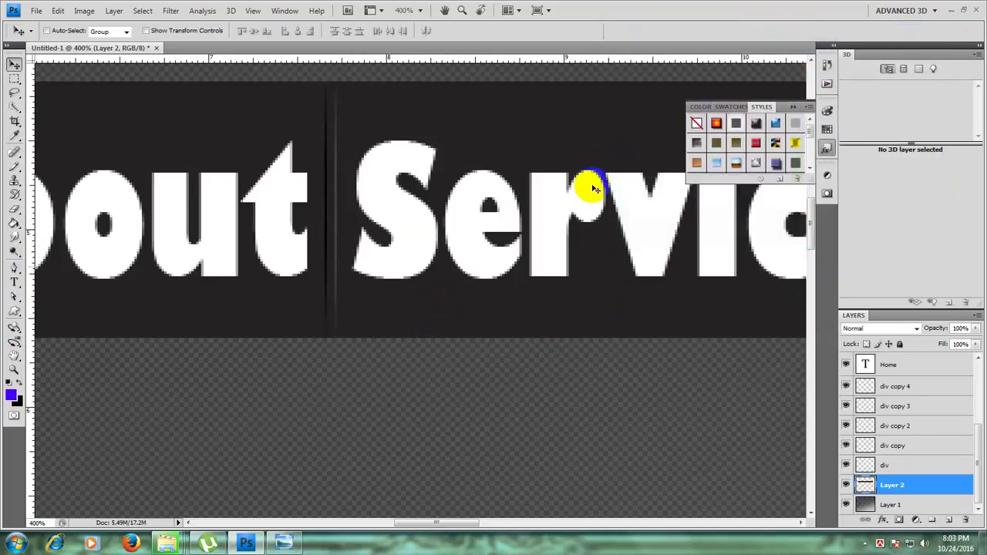
pyautogui.click(15, 221)
pyautogui.click(594, 286)
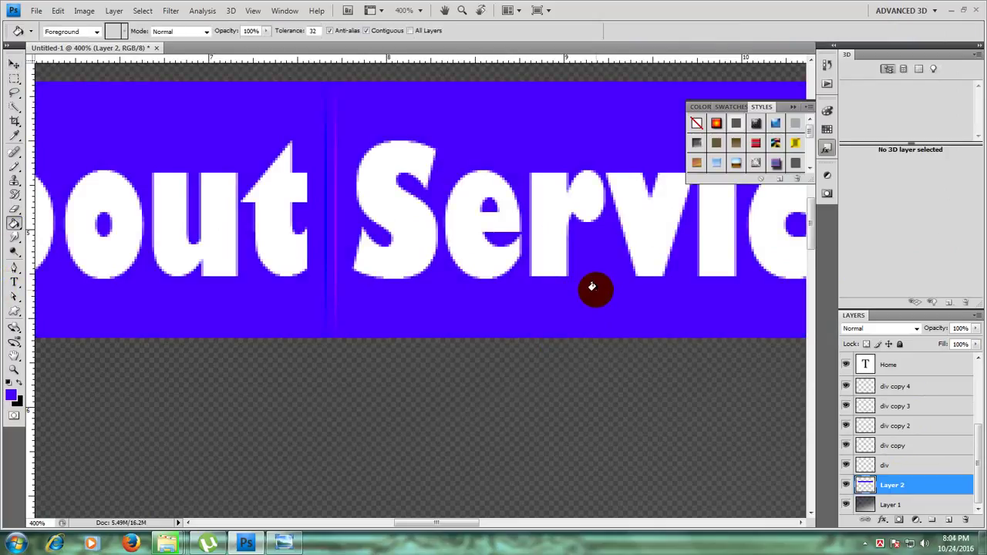
pyautogui.click(581, 254)
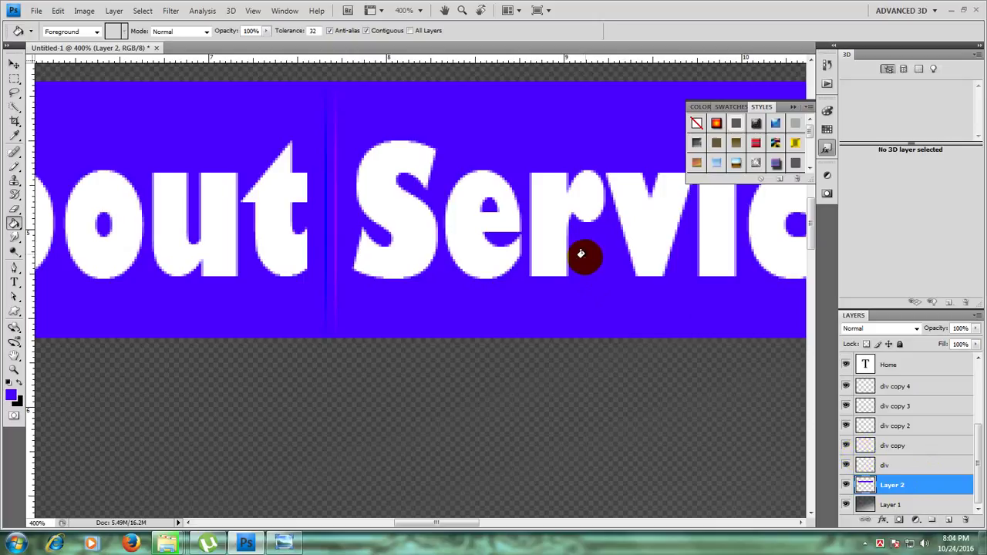
# Step: Set the foreground colour to grey #a9a9a9 and fill the navigation bar background on Layer 2 with it
pyautogui.click(10, 395)
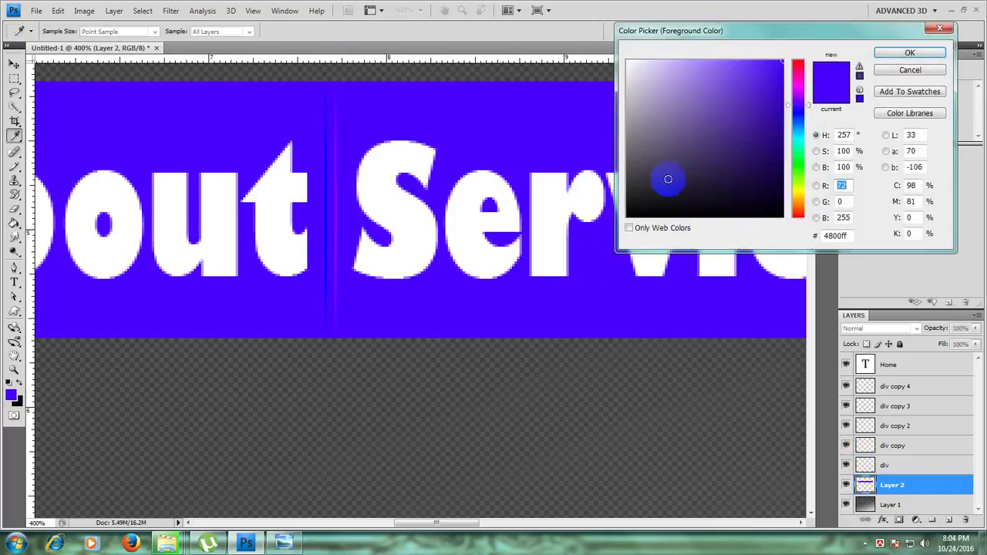
pyautogui.moveTo(640, 97)
pyautogui.mouseDown()
pyautogui.moveTo(625, 110)
pyautogui.moveTo(502, 110)
pyautogui.moveTo(505, 128)
pyautogui.mouseUp()
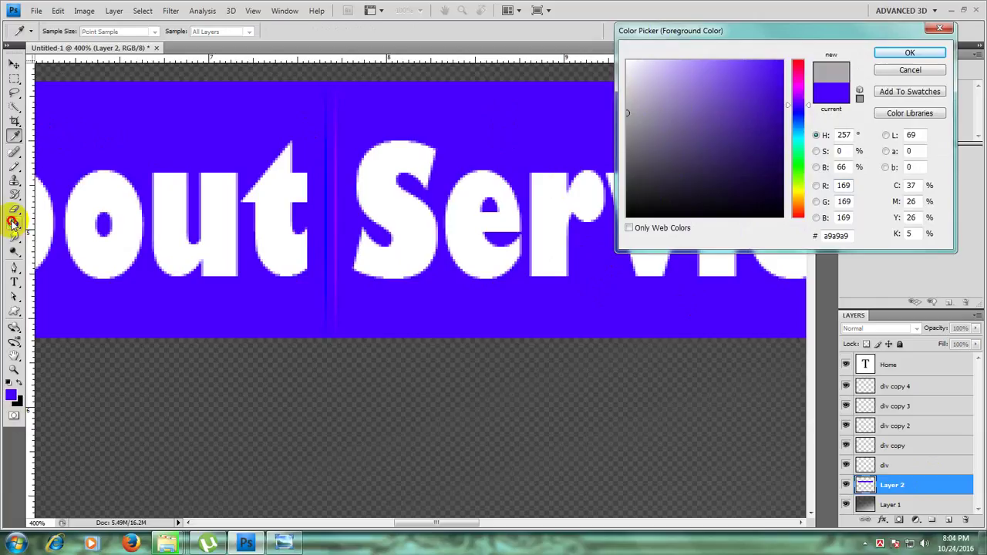
pyautogui.click(904, 53)
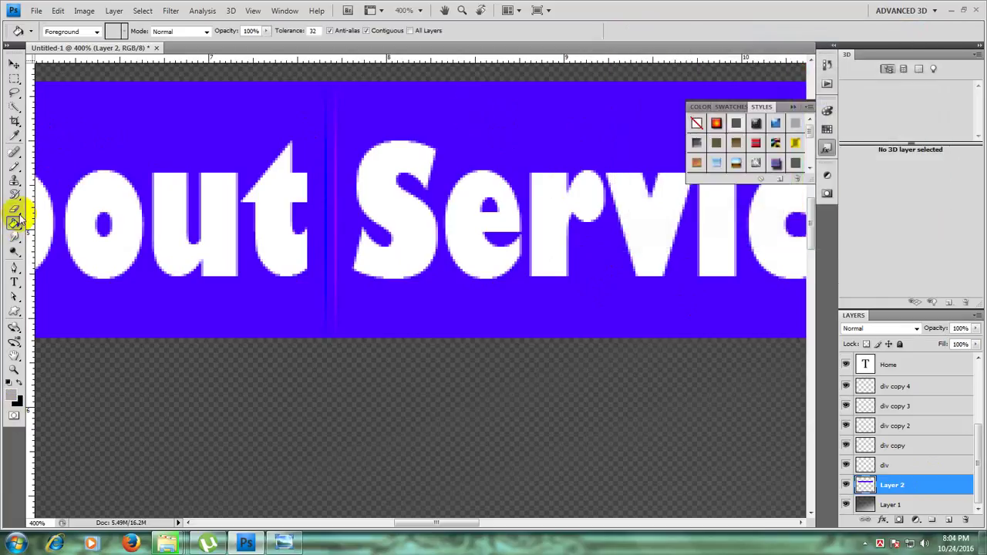
pyautogui.click(494, 121)
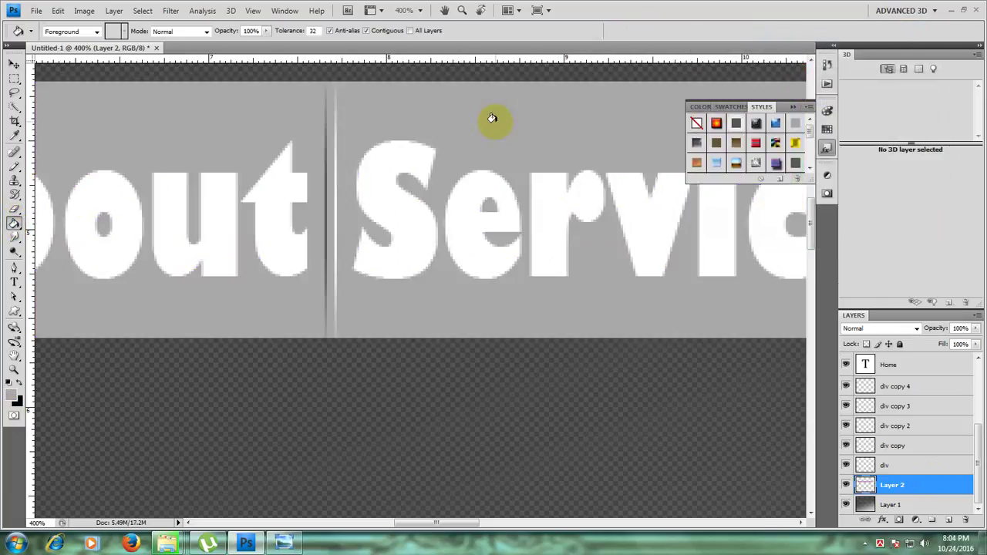
# Step: Select the Home text layer and append the Web Styles set to the current style presets
pyautogui.hotkey('ctrl', '-')
pyautogui.hotkey('ctrl', '-')
pyautogui.hotkey('ctrl', '-')
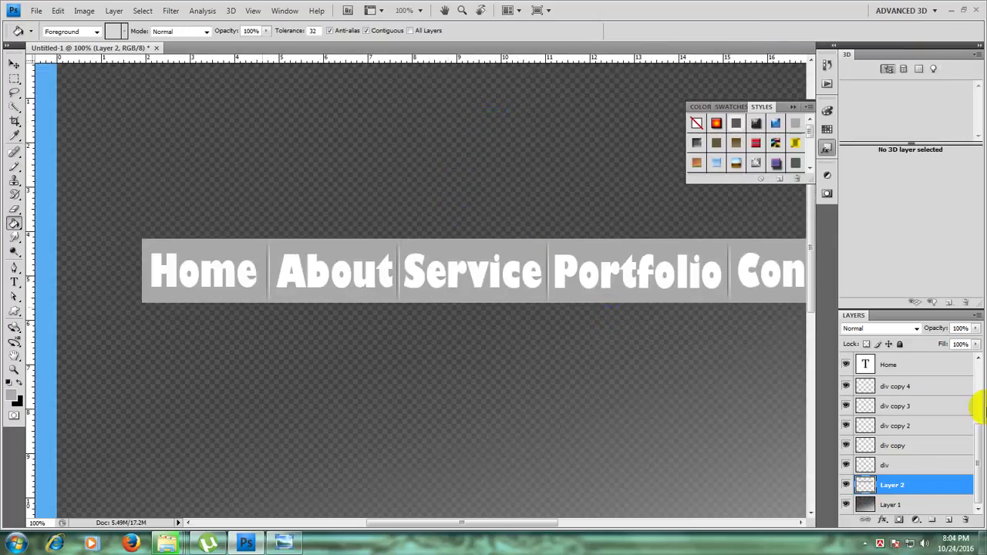
pyautogui.click(897, 365)
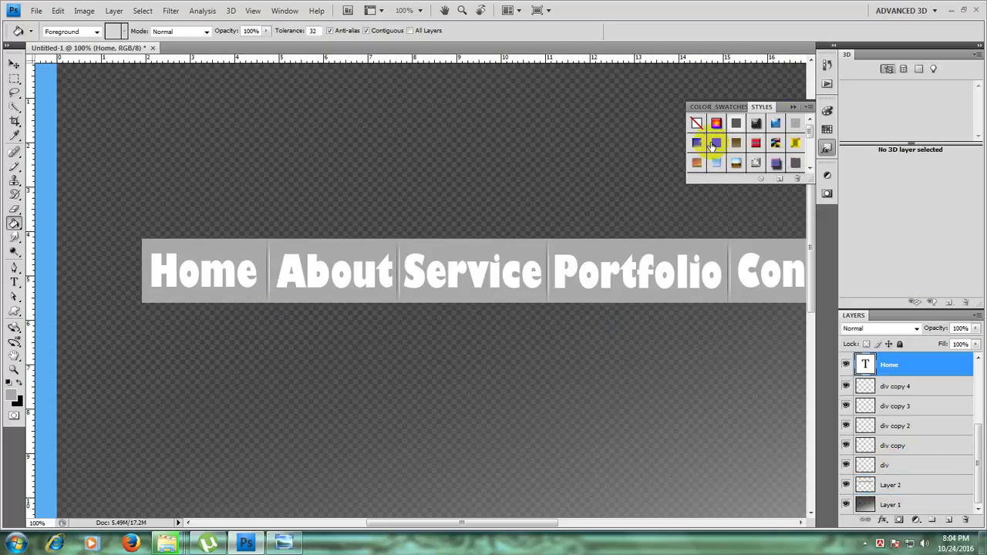
pyautogui.moveTo(808, 132); pyautogui.dragTo(807, 155)
pyautogui.click(809, 108)
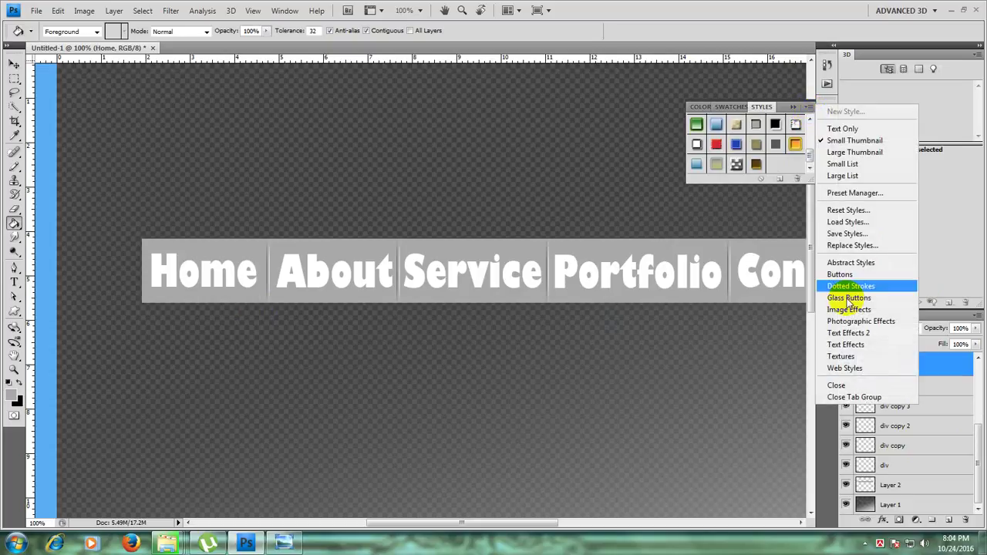
pyautogui.click(848, 369)
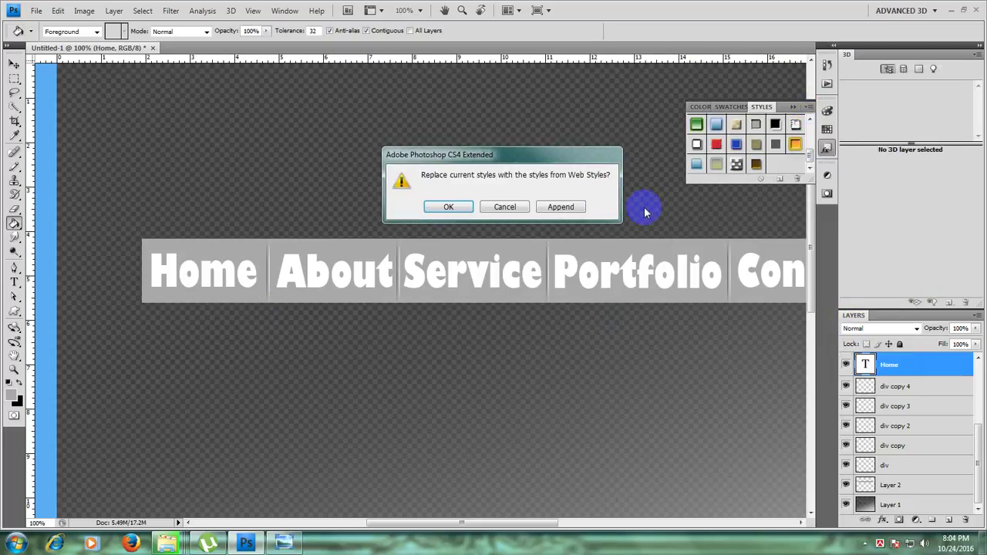
pyautogui.click(561, 208)
# Step: Try several Web Styles presets on the Home text and settle on the grey embossed one with Bevel and Emboss and Pattern Overlay
pyautogui.scroll(-5, 810, 147)
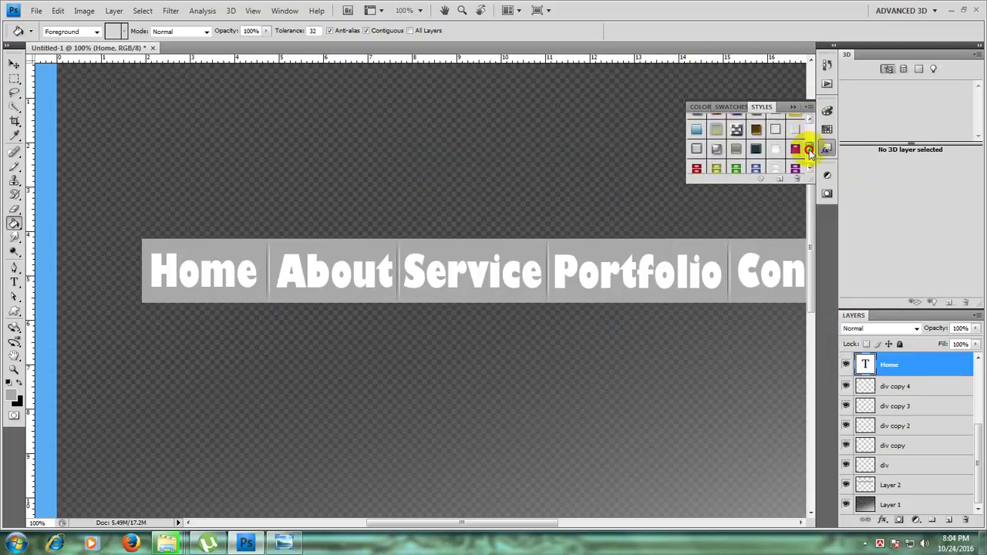
pyautogui.click(779, 128)
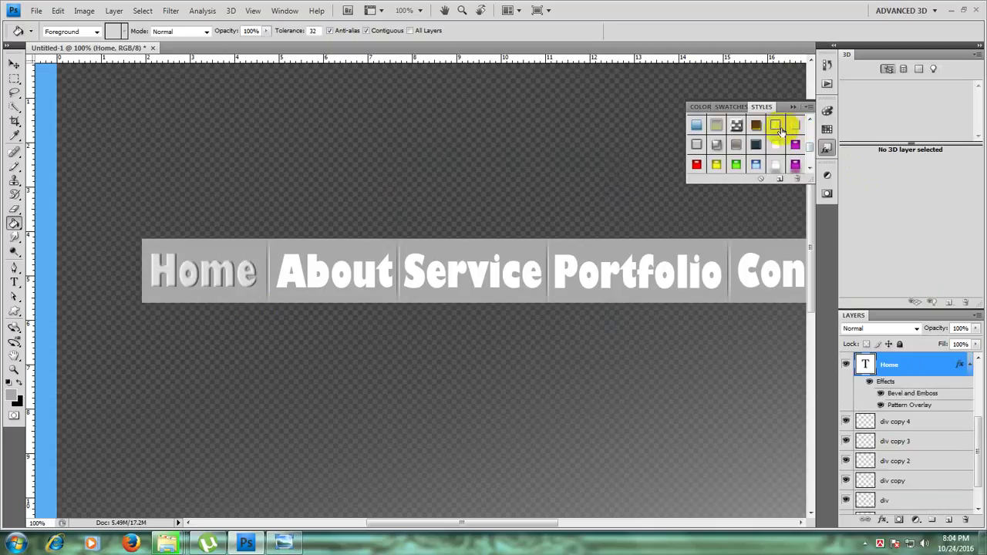
pyautogui.click(774, 127)
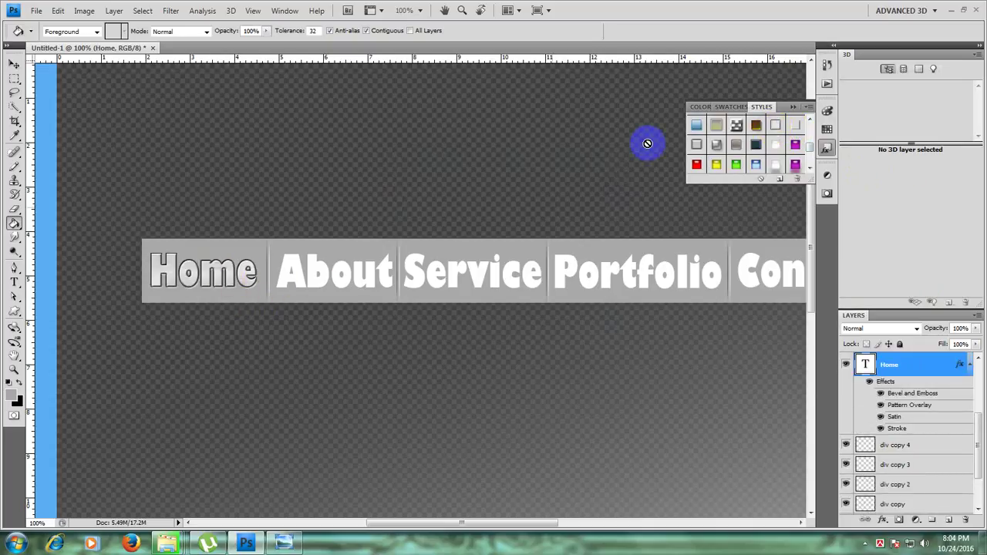
pyautogui.click(698, 146)
pyautogui.scroll(-1, 767, 163)
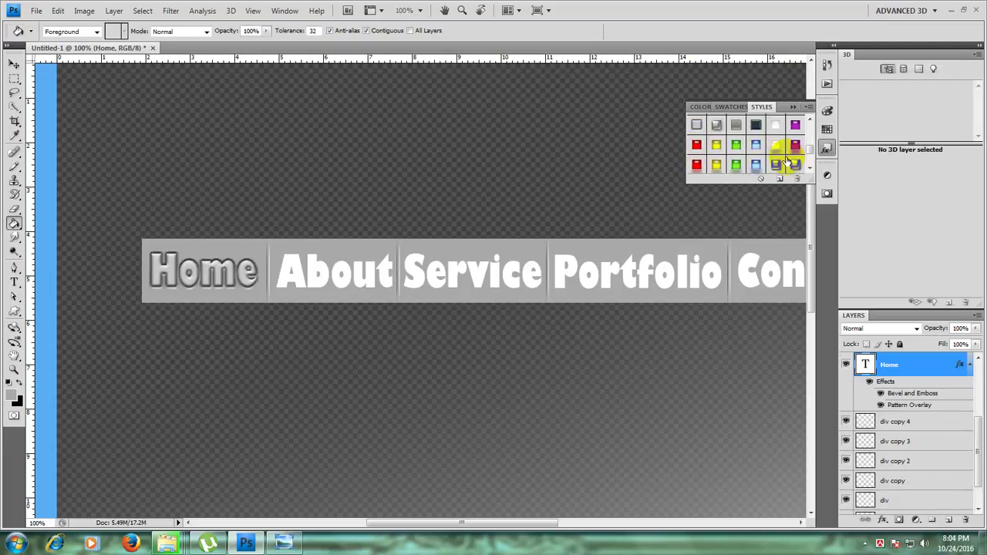
pyautogui.scroll(-1, 752, 165)
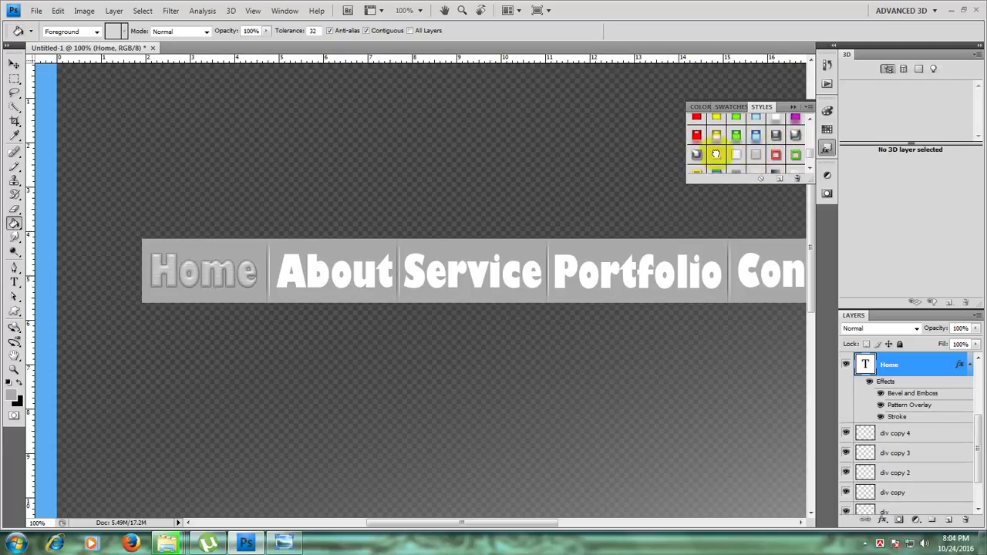
pyautogui.click(717, 157)
pyautogui.scroll(2, 784, 155)
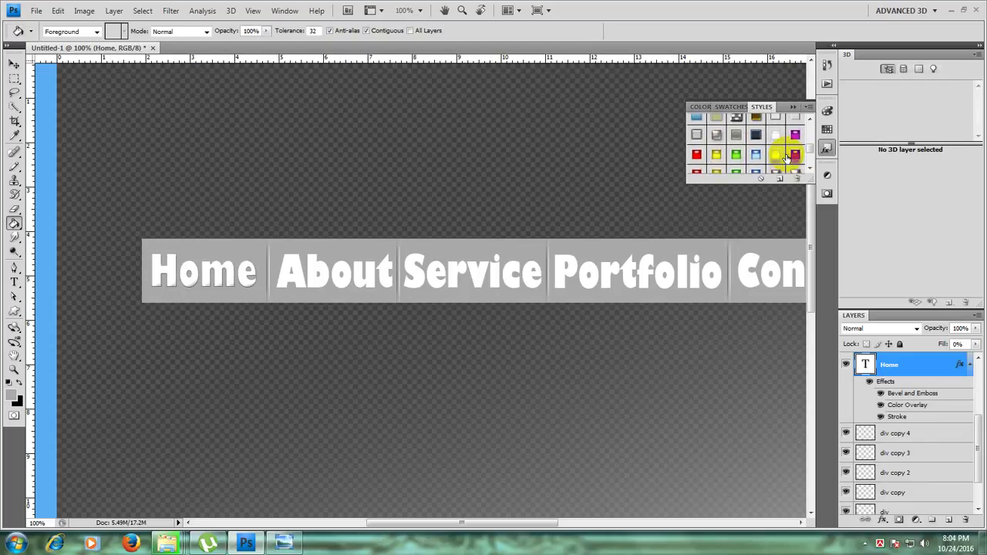
pyautogui.click(697, 135)
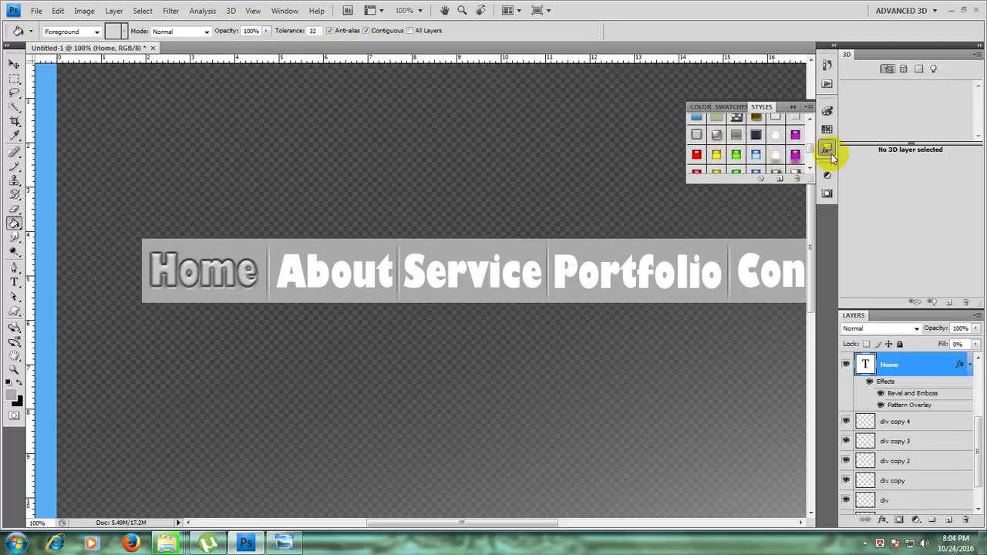
# Step: Apply the dark teal Web Styles preset to the Home text, collapse its effects list and copy its layer style
pyautogui.click(756, 135)
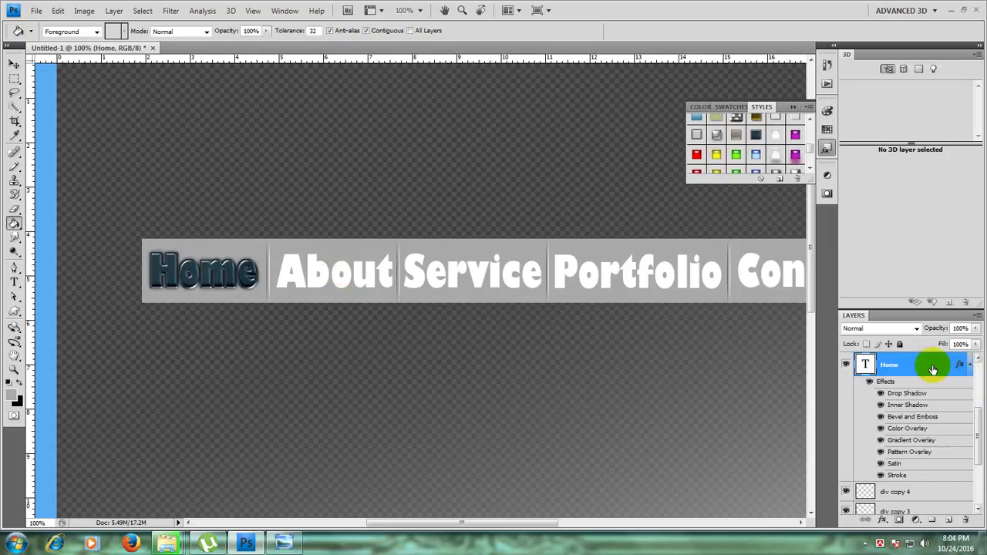
pyautogui.click(969, 364)
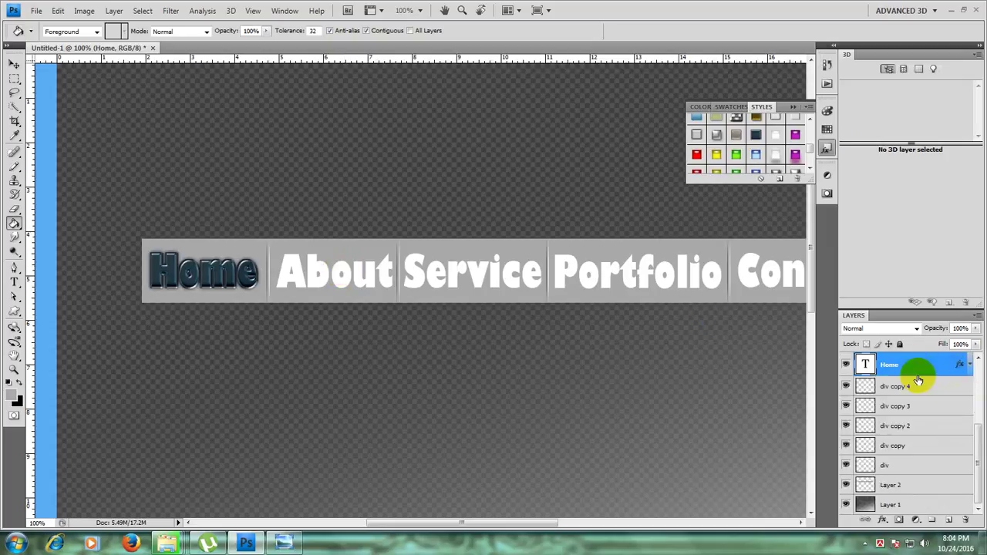
pyautogui.scroll(3, 959, 375)
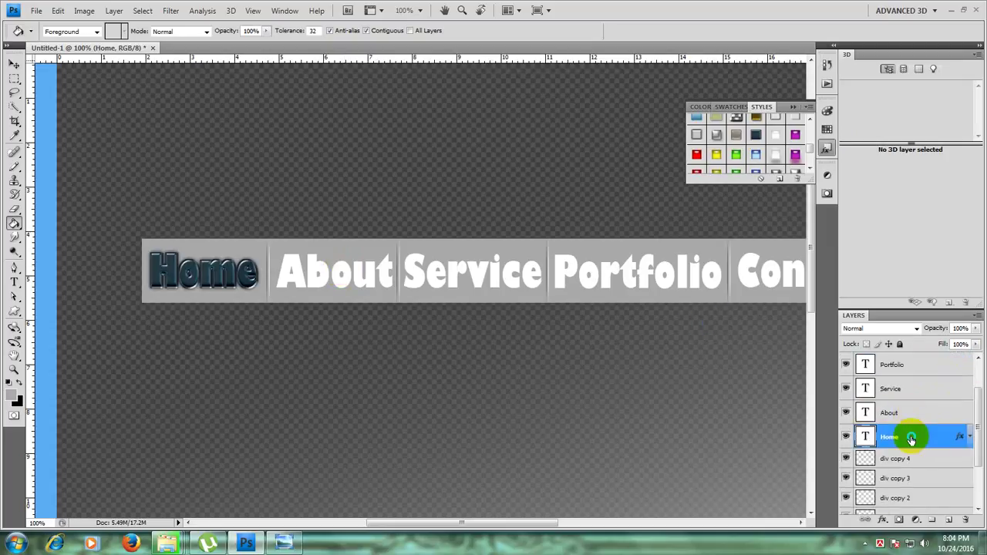
pyautogui.rightClick(912, 438)
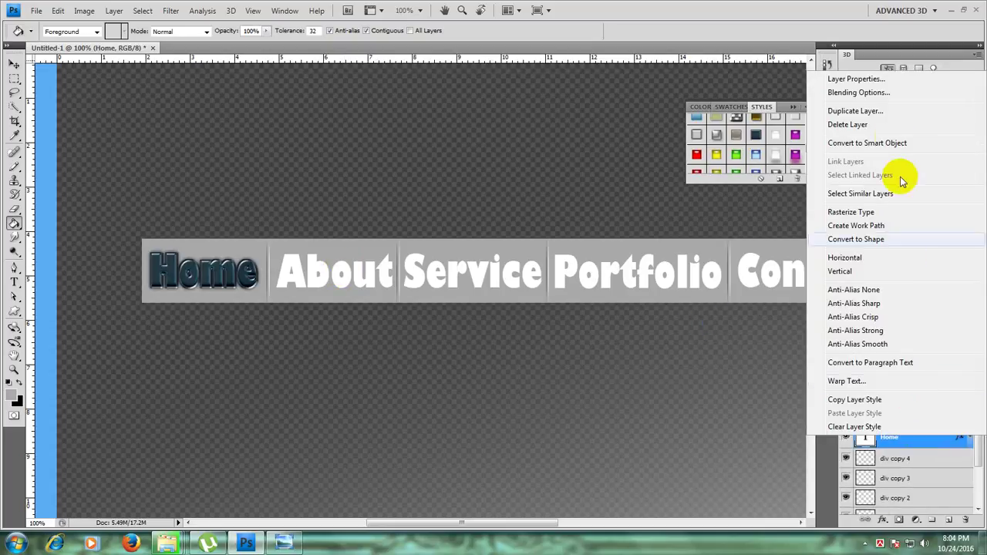
pyautogui.click(853, 401)
# Step: Paste the copied Home layer style onto the About and Service text layers
pyautogui.click(901, 411)
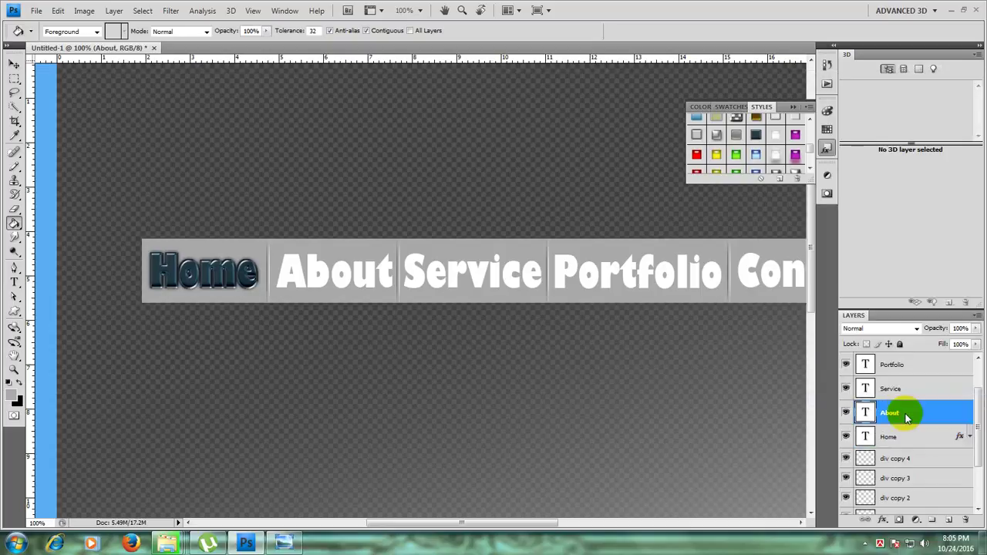
pyautogui.rightClick(901, 412)
pyautogui.click(864, 390)
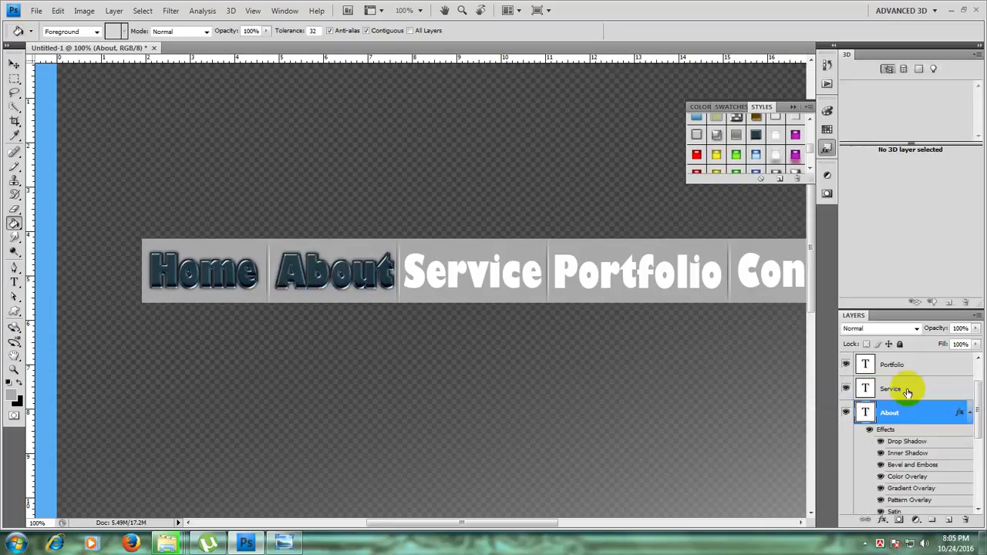
pyautogui.click(971, 414)
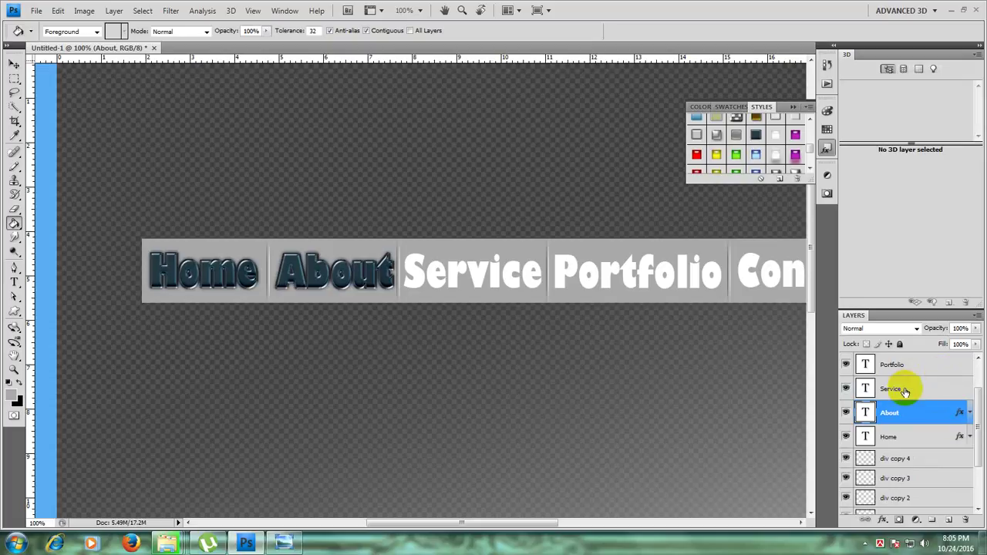
pyautogui.click(896, 390)
pyautogui.rightClick(893, 388)
pyautogui.click(860, 360)
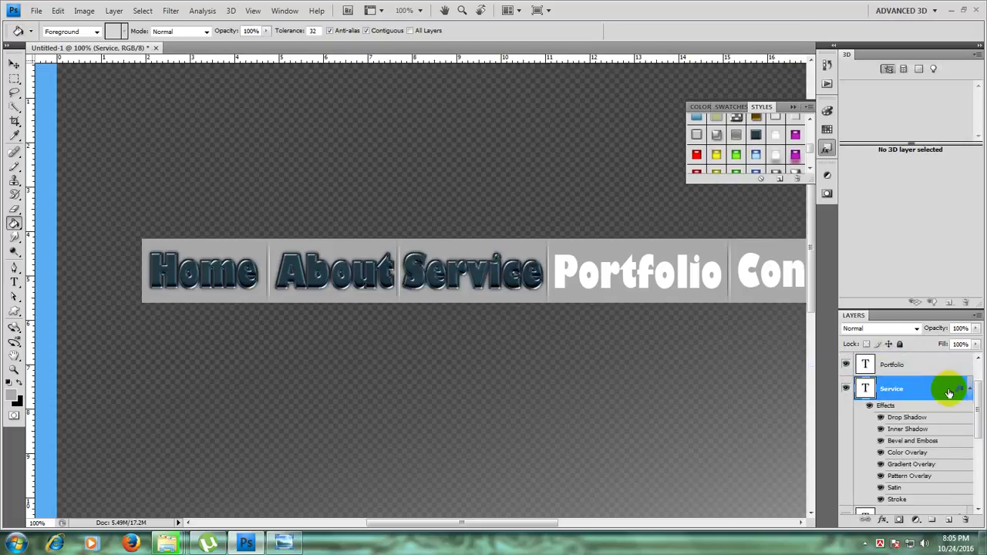
# Step: Paste the copied layer style onto the Portfolio and Contact text layers
pyautogui.scroll(2, 926, 401)
pyautogui.click(887, 414)
pyautogui.rightClick(887, 415)
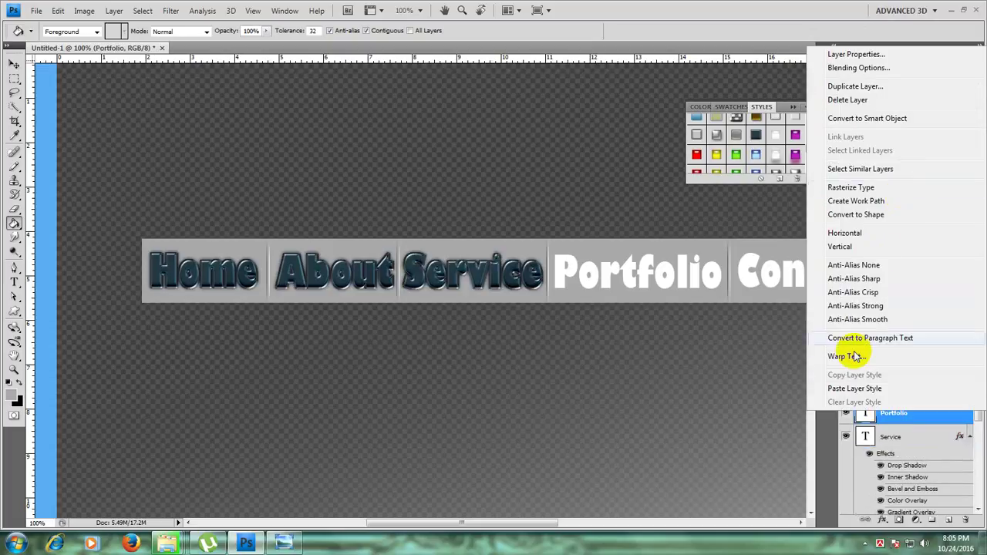
pyautogui.click(879, 388)
pyautogui.click(891, 390)
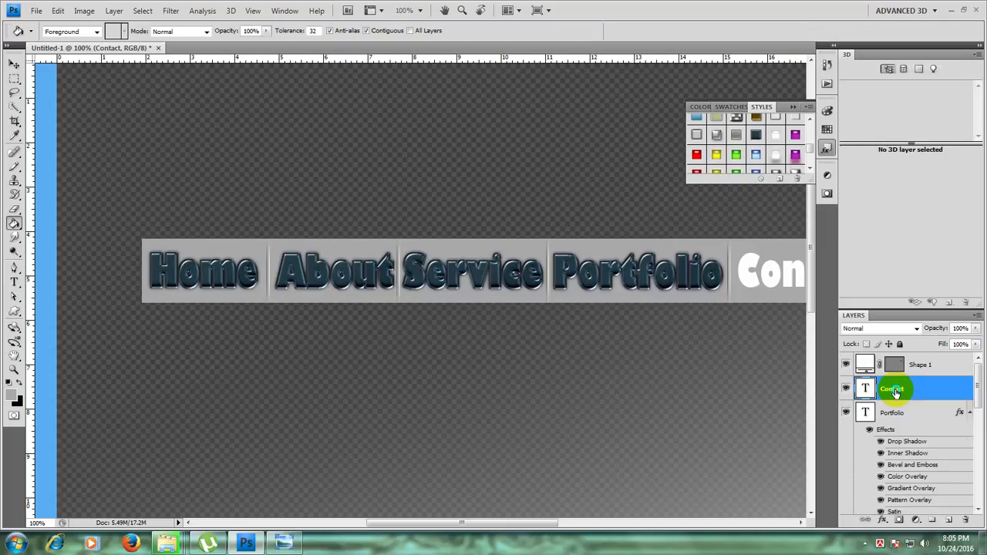
pyautogui.rightClick(895, 394)
pyautogui.click(872, 362)
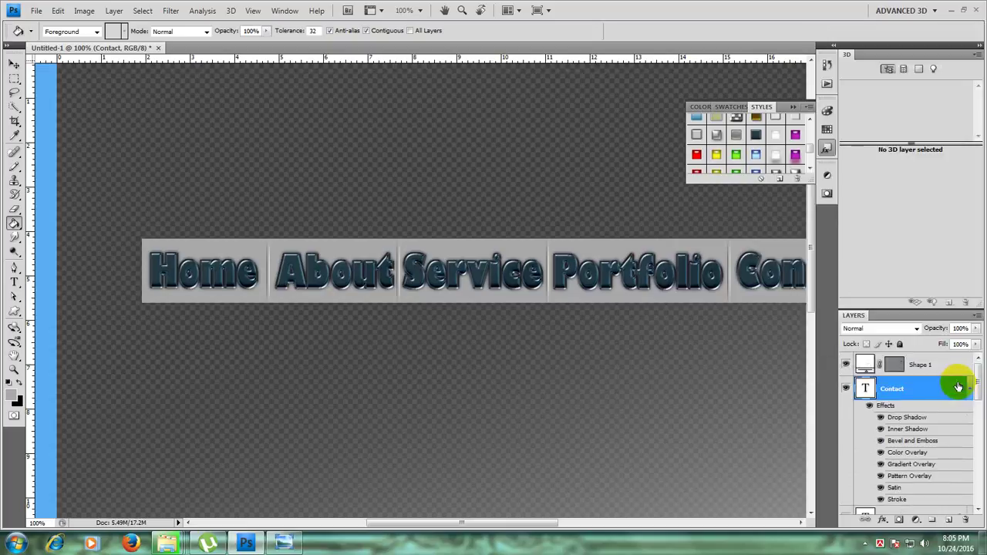
# Step: Paste the copied layer style onto the search icon layer Shape 1
pyautogui.moveTo(476, 526); pyautogui.dragTo(563, 525)
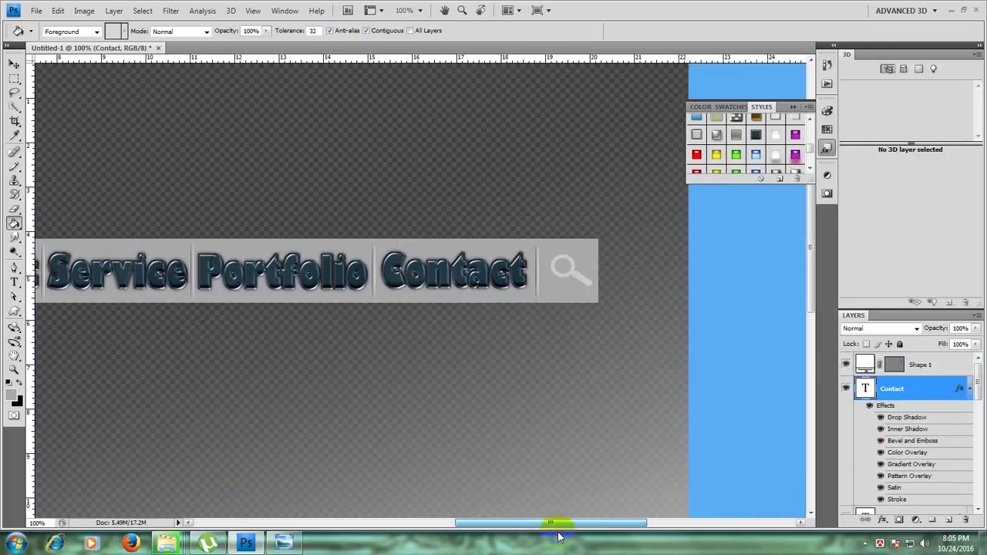
pyautogui.click(892, 366)
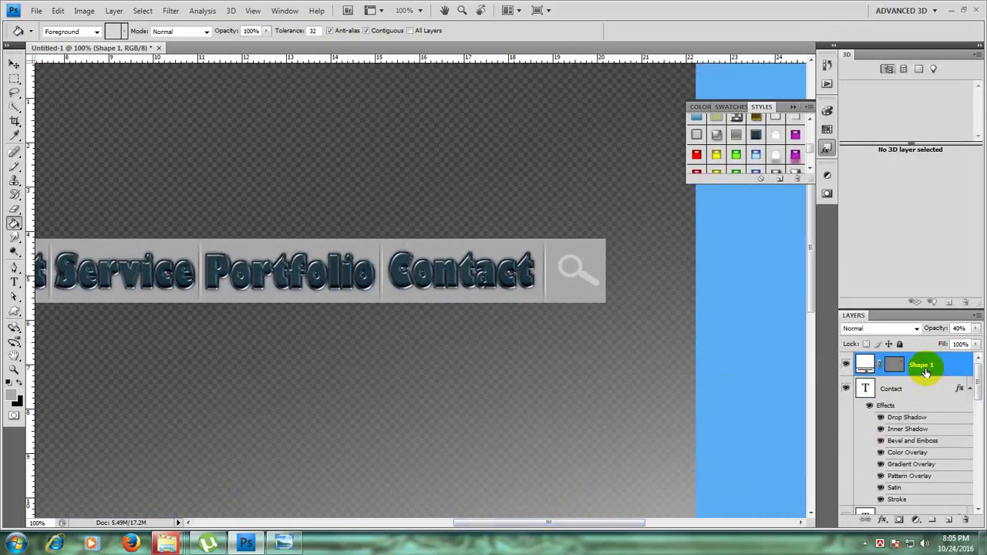
pyautogui.rightClick(925, 364)
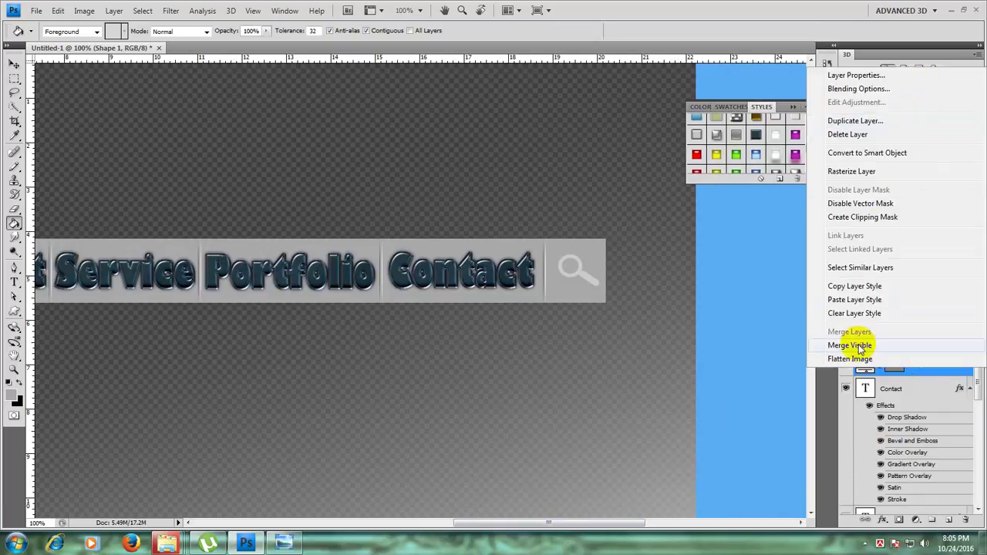
pyautogui.click(856, 299)
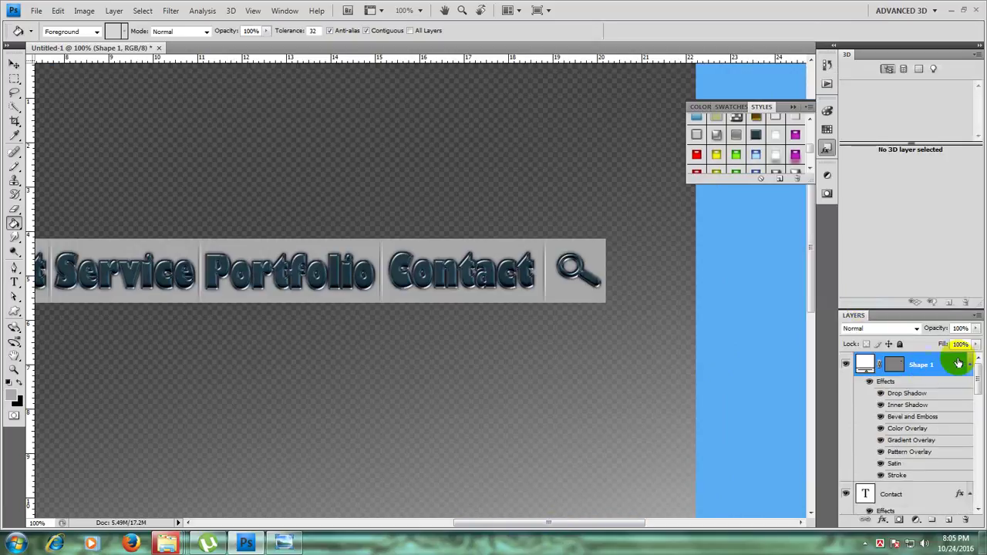
# Step: Collapse the effects lists of the Shape 1, Contact, Portfolio and Service layers
pyautogui.hotkey('ctrl', '-')
pyautogui.hotkey('ctrl', '-')
pyautogui.hotkey('ctrl', '-')
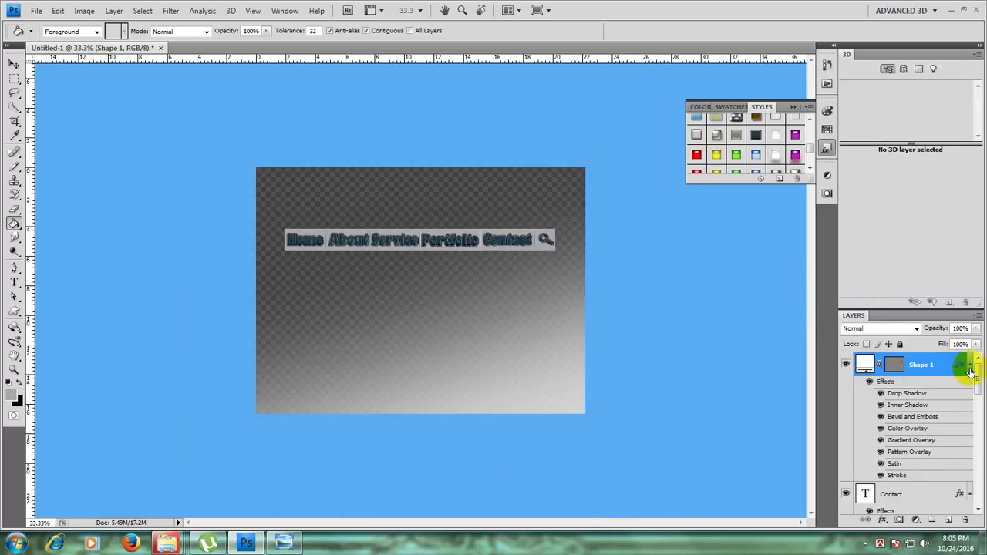
pyautogui.click(970, 363)
pyautogui.click(970, 390)
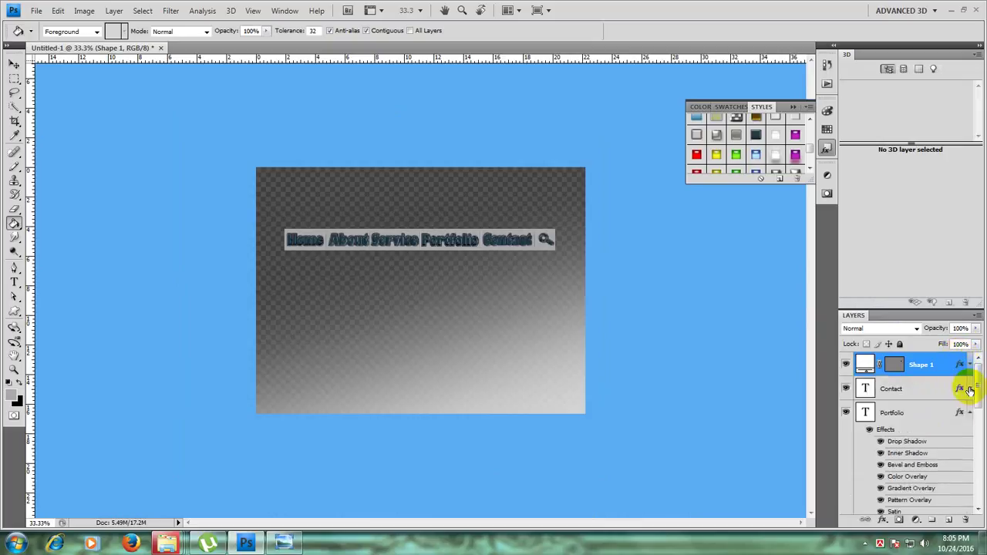
pyautogui.click(969, 413)
pyautogui.click(969, 437)
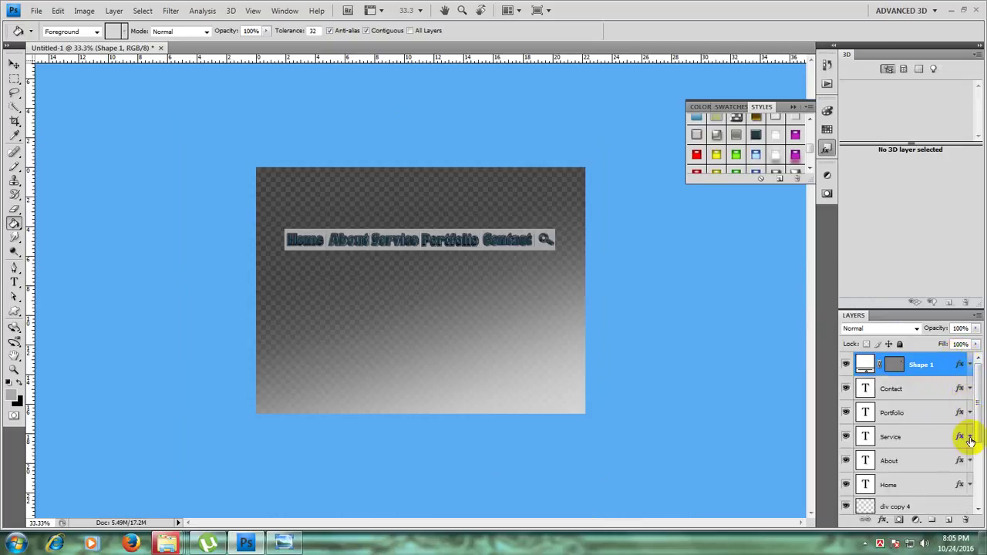
# Step: Select the bar background on Layer 2 and try the white and light grey style presets on it
pyautogui.scroll(-5, 956, 455)
pyautogui.click(887, 484)
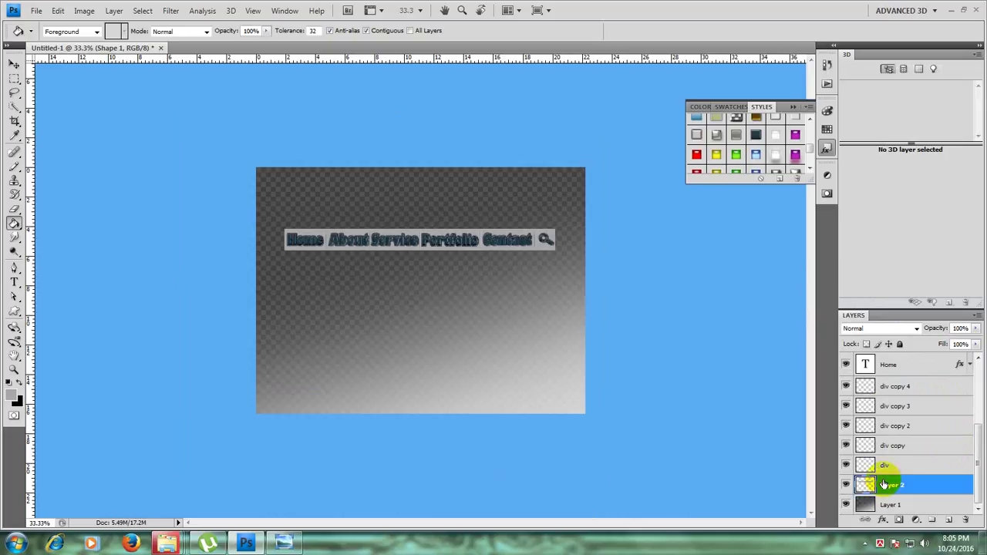
pyautogui.rightClick(907, 482)
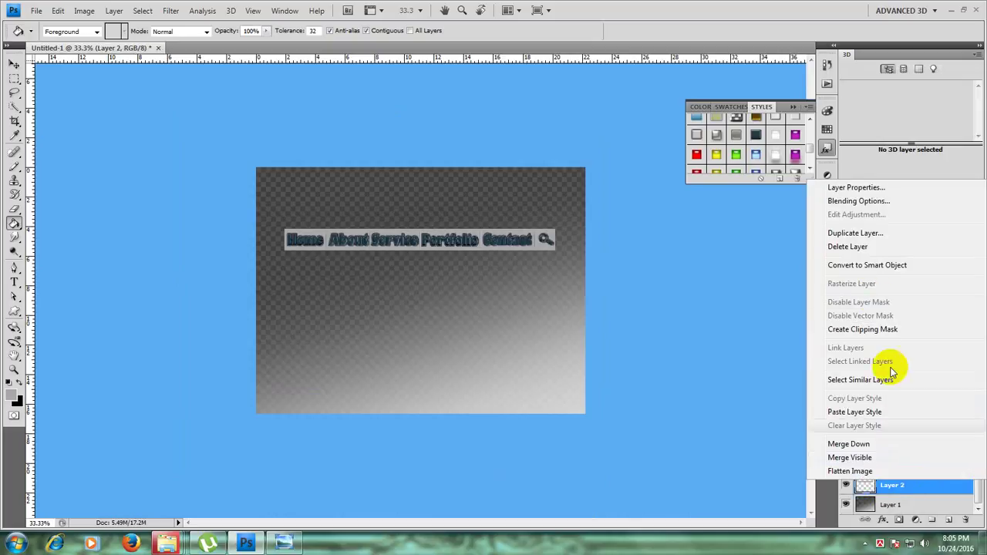
pyautogui.click(900, 487)
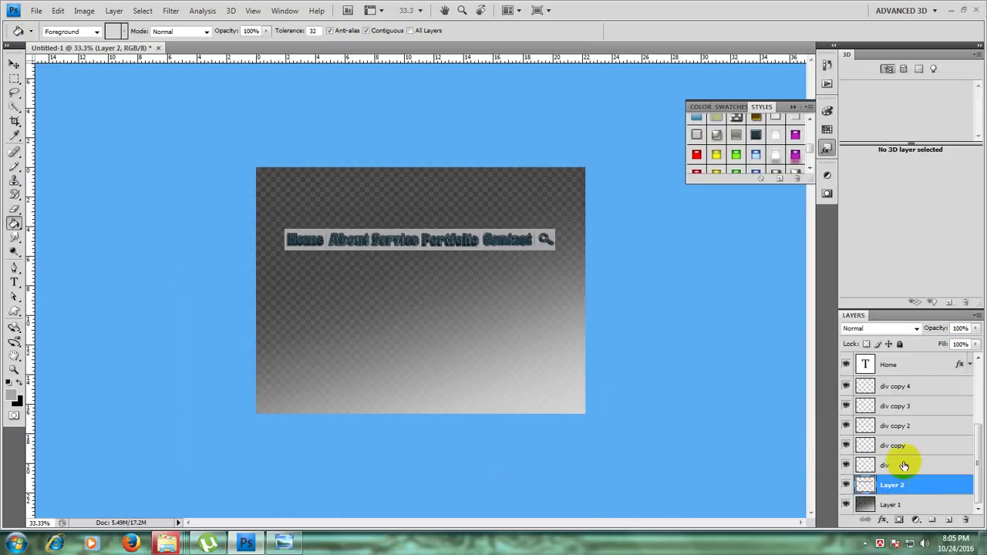
pyautogui.click(777, 137)
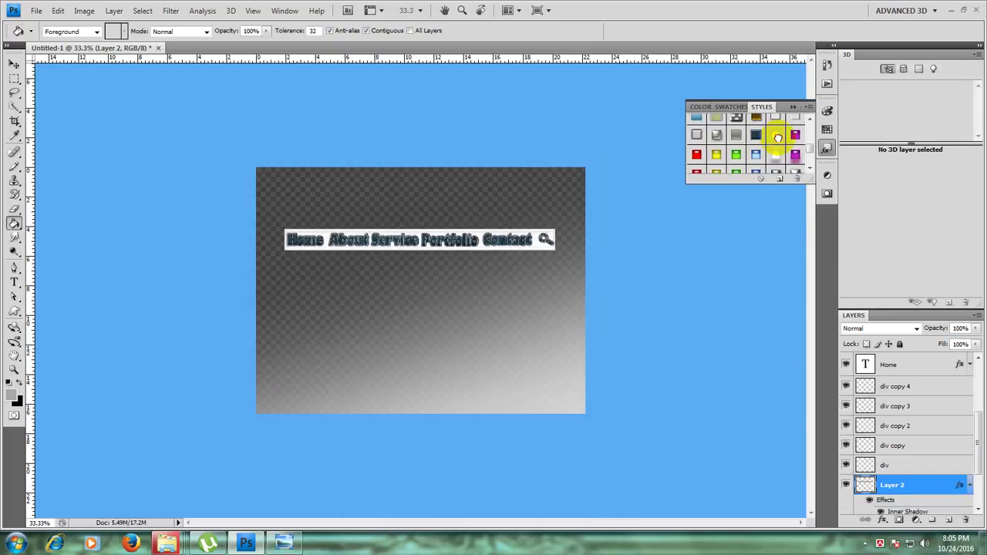
pyautogui.scroll(1, 779, 144)
pyautogui.click(775, 137)
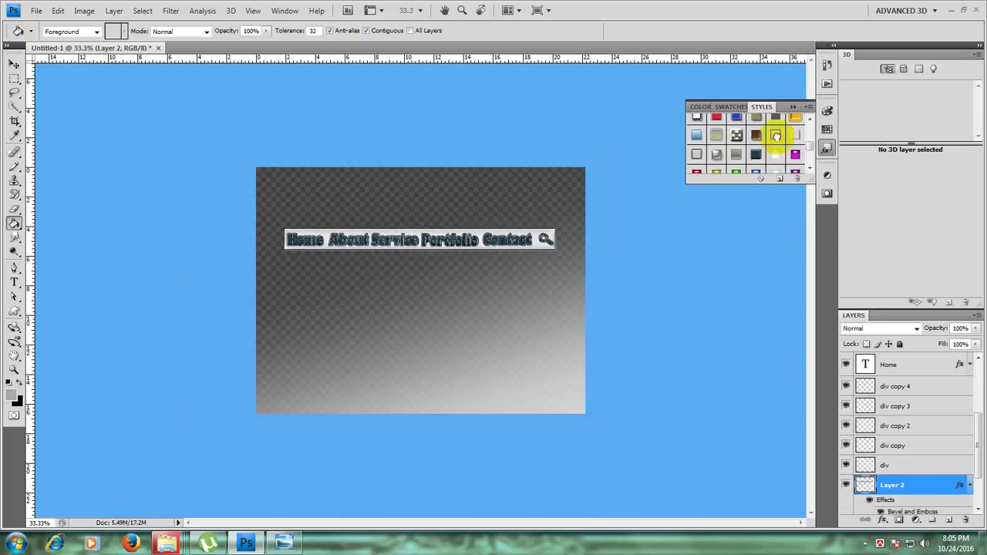
# Step: Compare the blue gradient and brown style presets on the bar background, returning to the light grey one
pyautogui.hotkey('ctrl', '+')
pyautogui.hotkey('ctrl', '+')
pyautogui.hotkey('ctrl', '+')
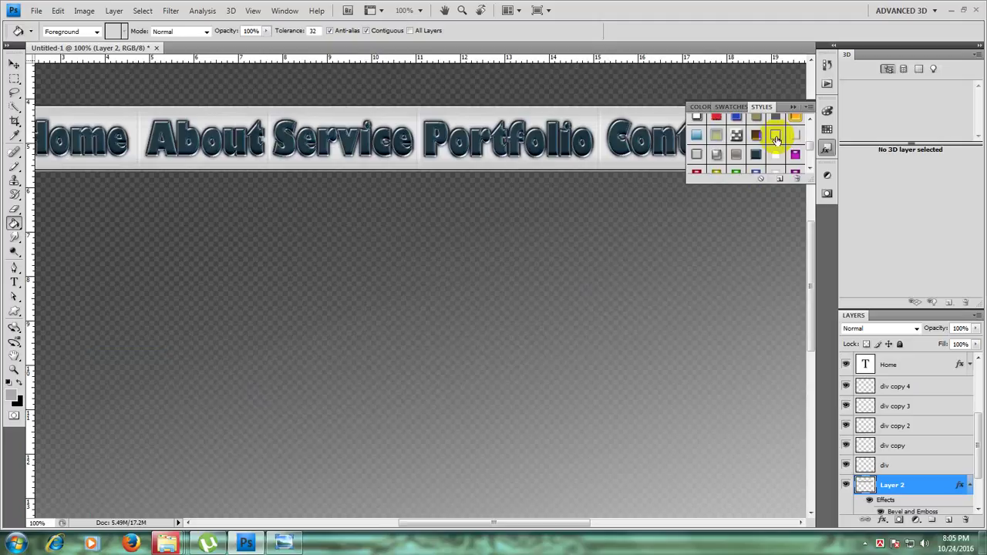
pyautogui.hotkey('ctrl', '-')
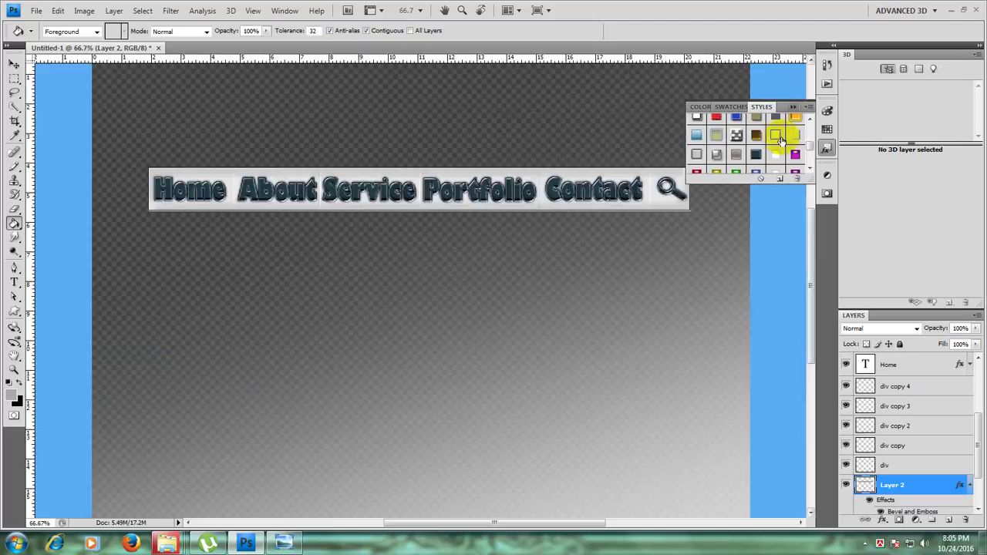
pyautogui.click(696, 135)
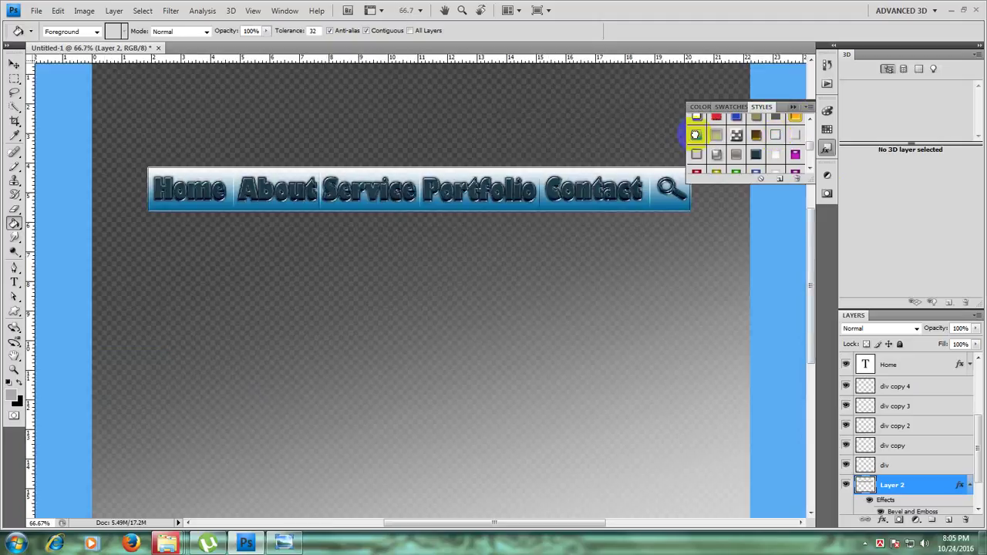
pyautogui.click(757, 137)
pyautogui.click(775, 136)
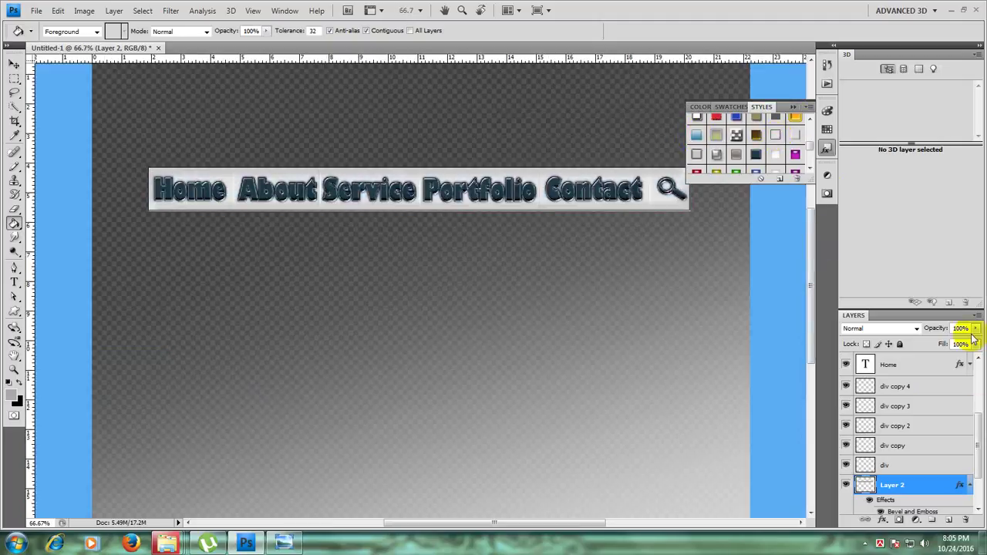
# Step: Remove the style preset from Layer 2 by applying the empty default style
pyautogui.scroll(5, 810, 154)
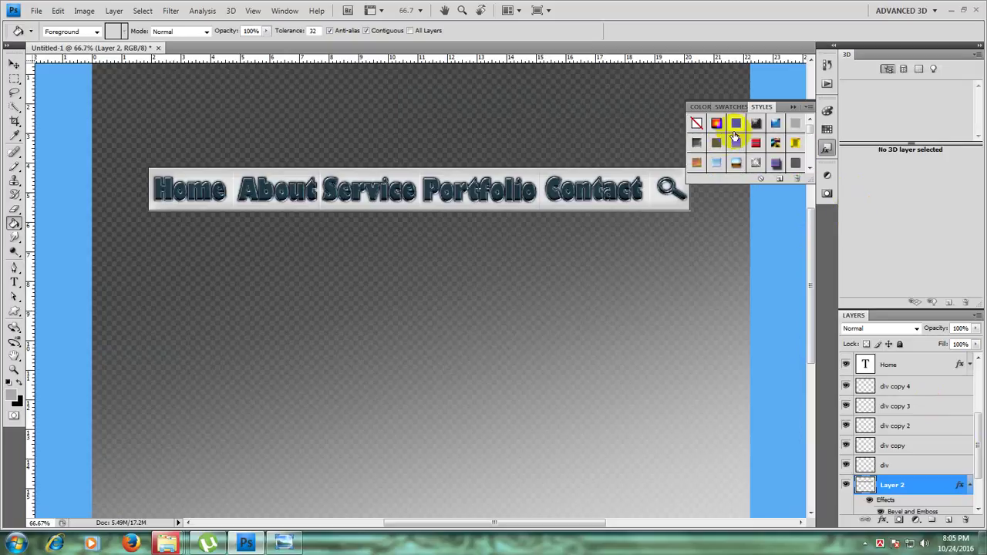
pyautogui.click(698, 126)
pyautogui.click(646, 208)
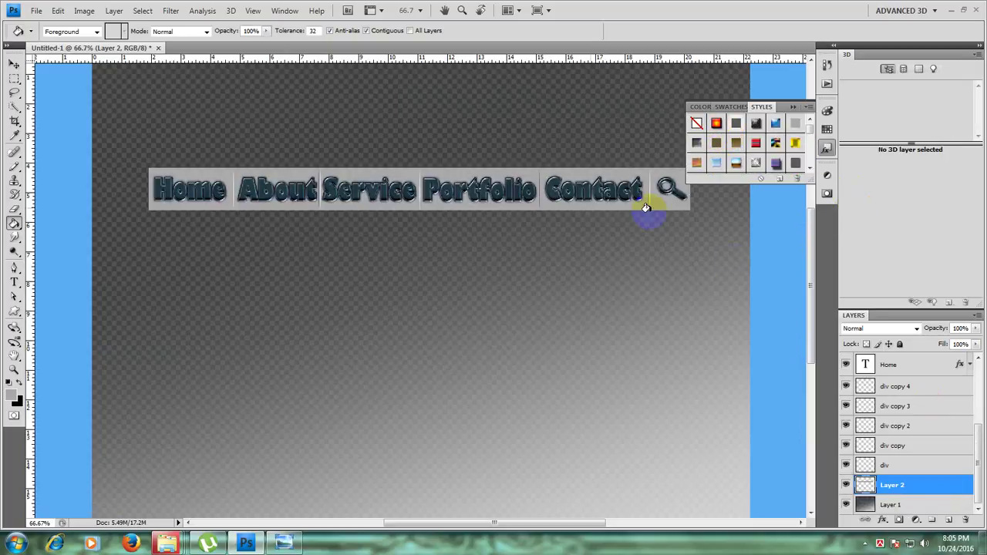
# Step: Add an Inner Shadow to Layer 2 in its blending options, with distance 7 px and size 7 px
pyautogui.rightClick(894, 487)
pyautogui.click(852, 206)
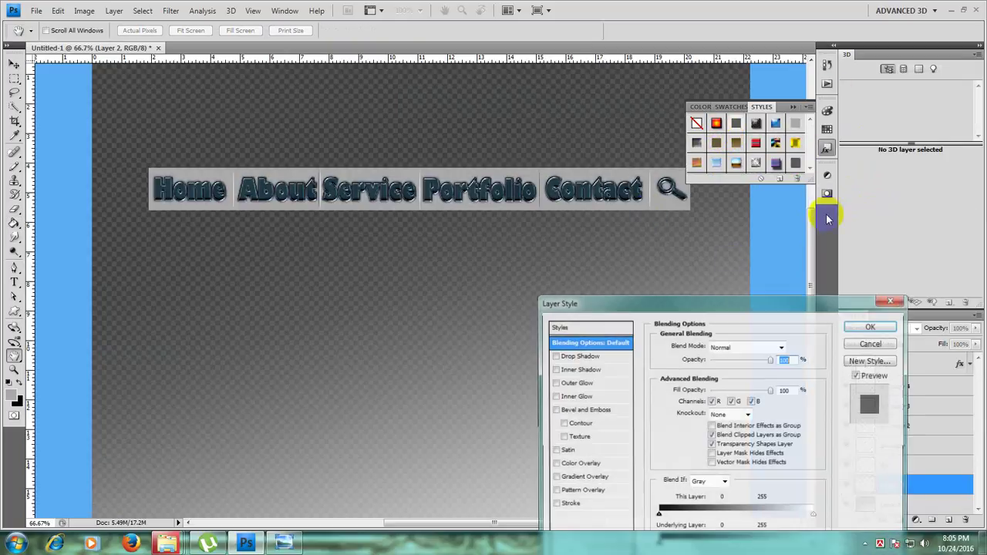
pyautogui.click(578, 369)
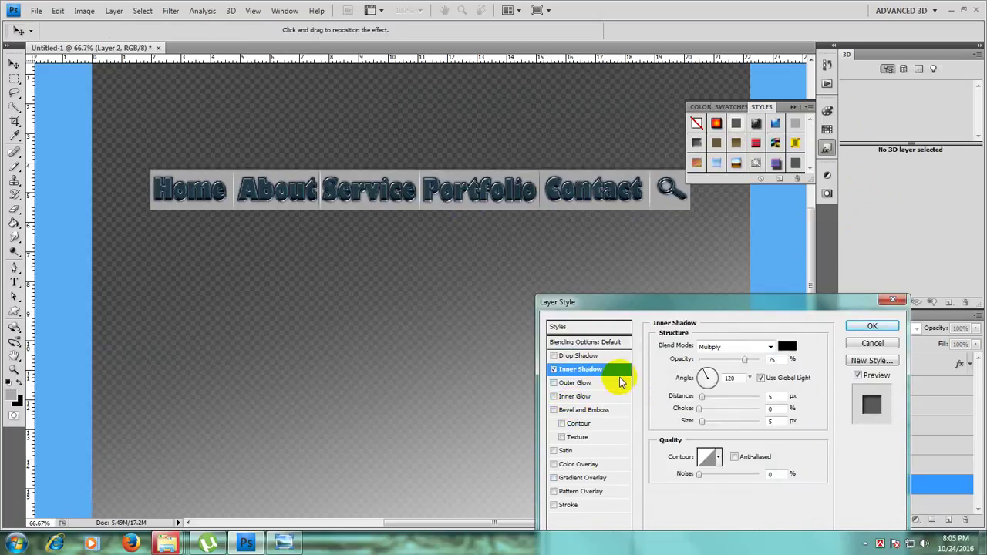
pyautogui.click(745, 360)
pyautogui.click(704, 396)
pyautogui.moveTo(708, 398); pyautogui.dragTo(702, 398)
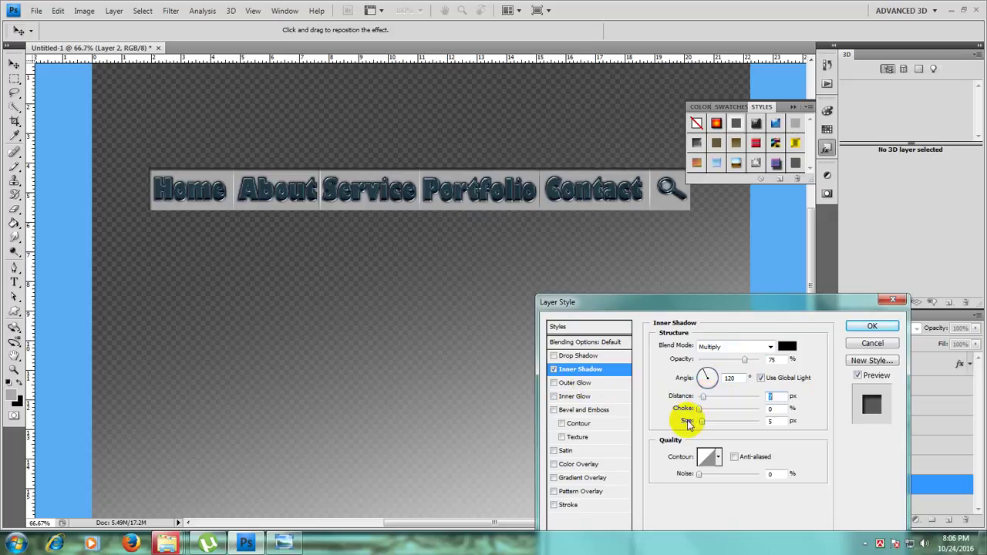
pyautogui.moveTo(702, 425); pyautogui.dragTo(701, 421)
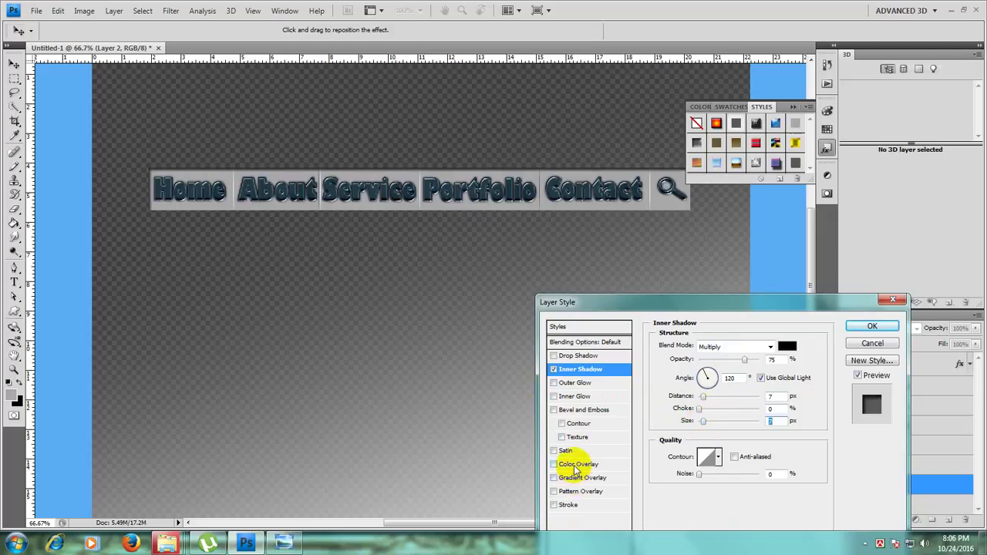
# Step: Add a Drop Shadow to Layer 2 with distance 13 px, spread 9% and size about 24 px, and collapse the Styles palette
pyautogui.click(577, 356)
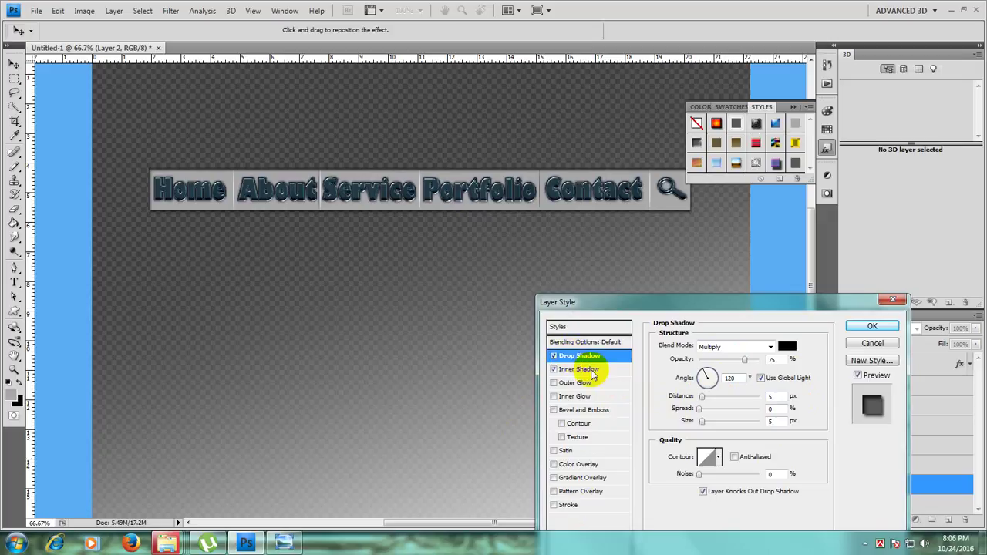
pyautogui.moveTo(702, 397); pyautogui.dragTo(708, 400)
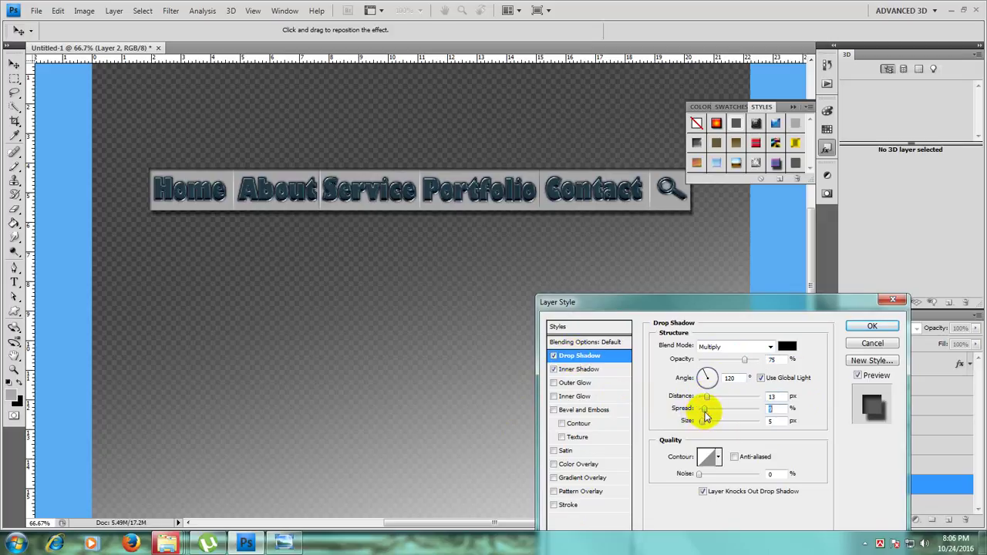
pyautogui.click(706, 420)
pyautogui.moveTo(703, 424); pyautogui.dragTo(712, 425)
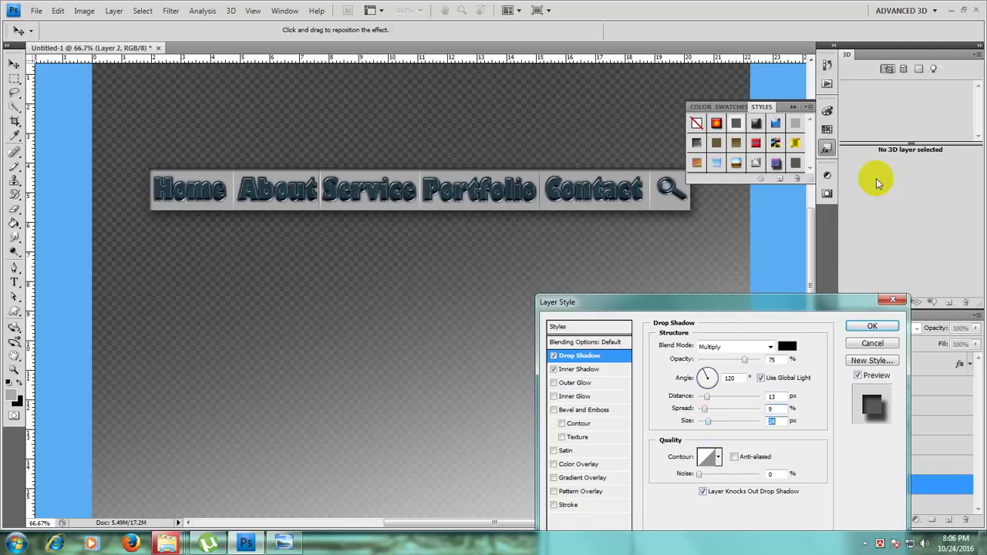
pyautogui.click(874, 326)
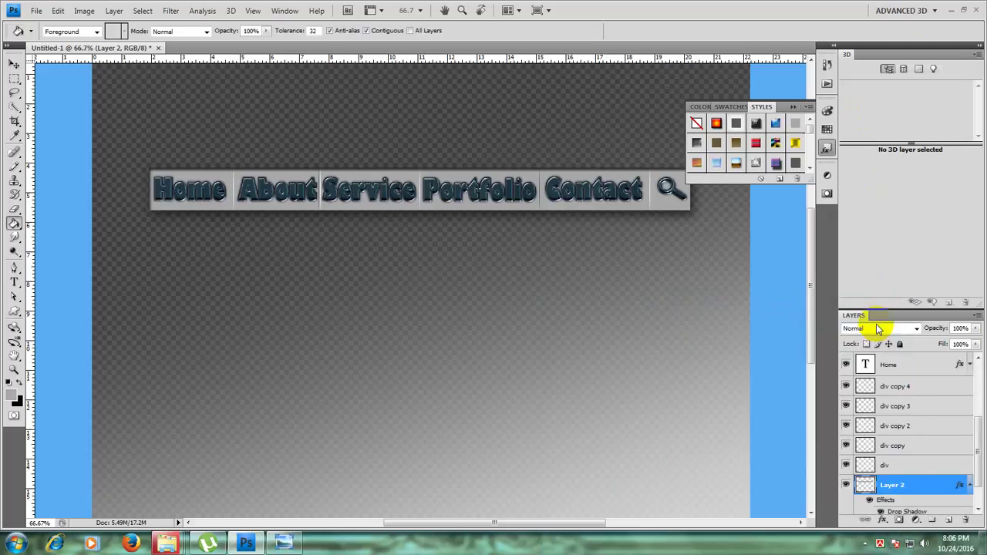
pyautogui.click(794, 108)
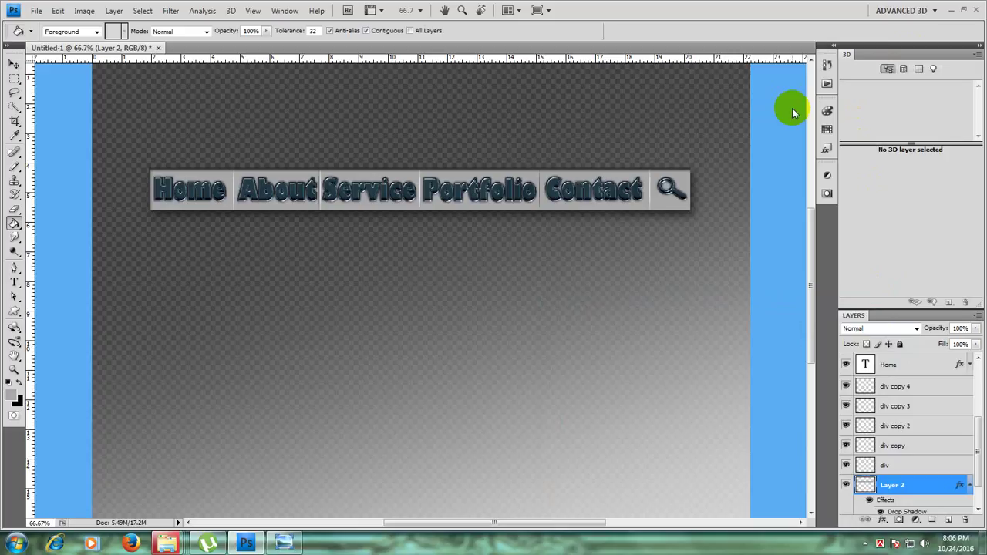
pyautogui.click(472, 202)
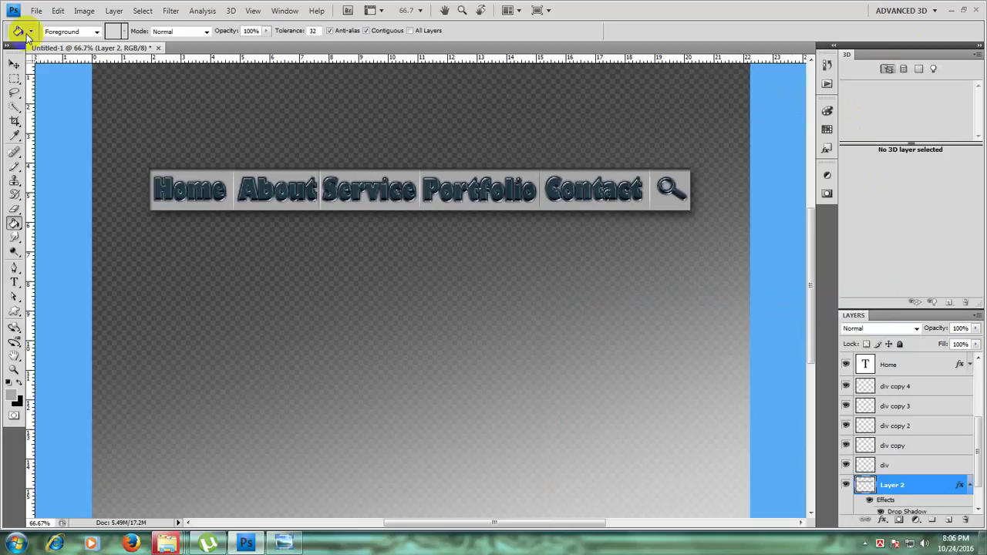
pyautogui.click(35, 10)
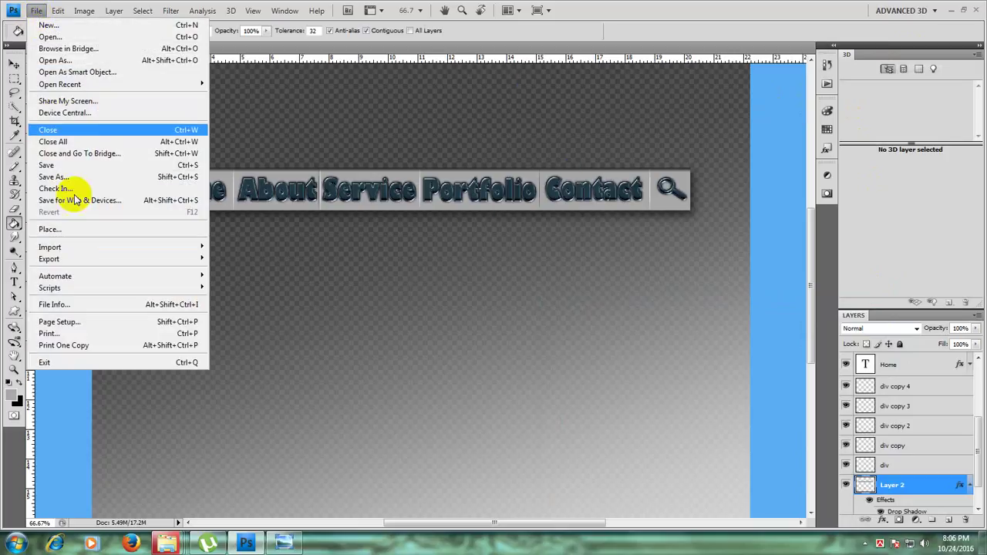
pyautogui.click(865, 544)
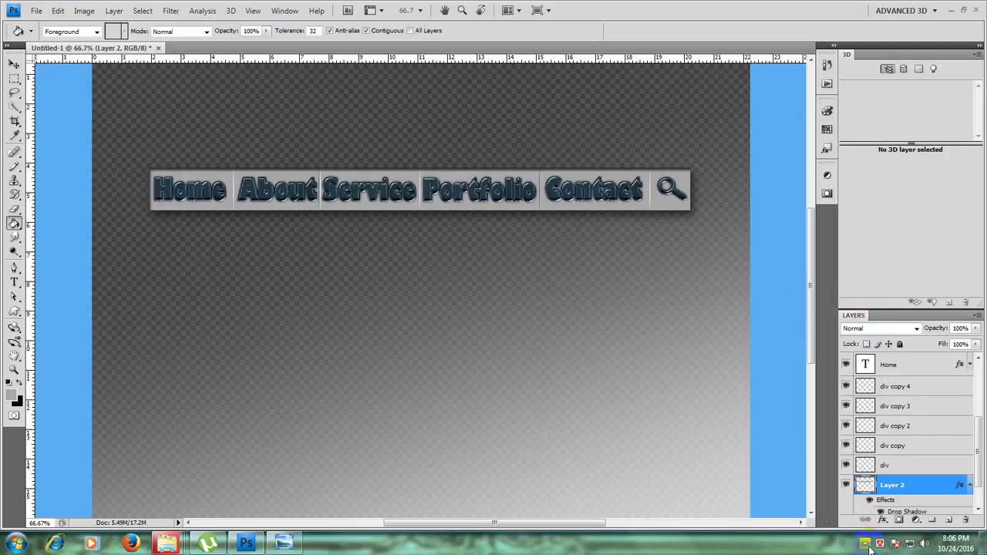